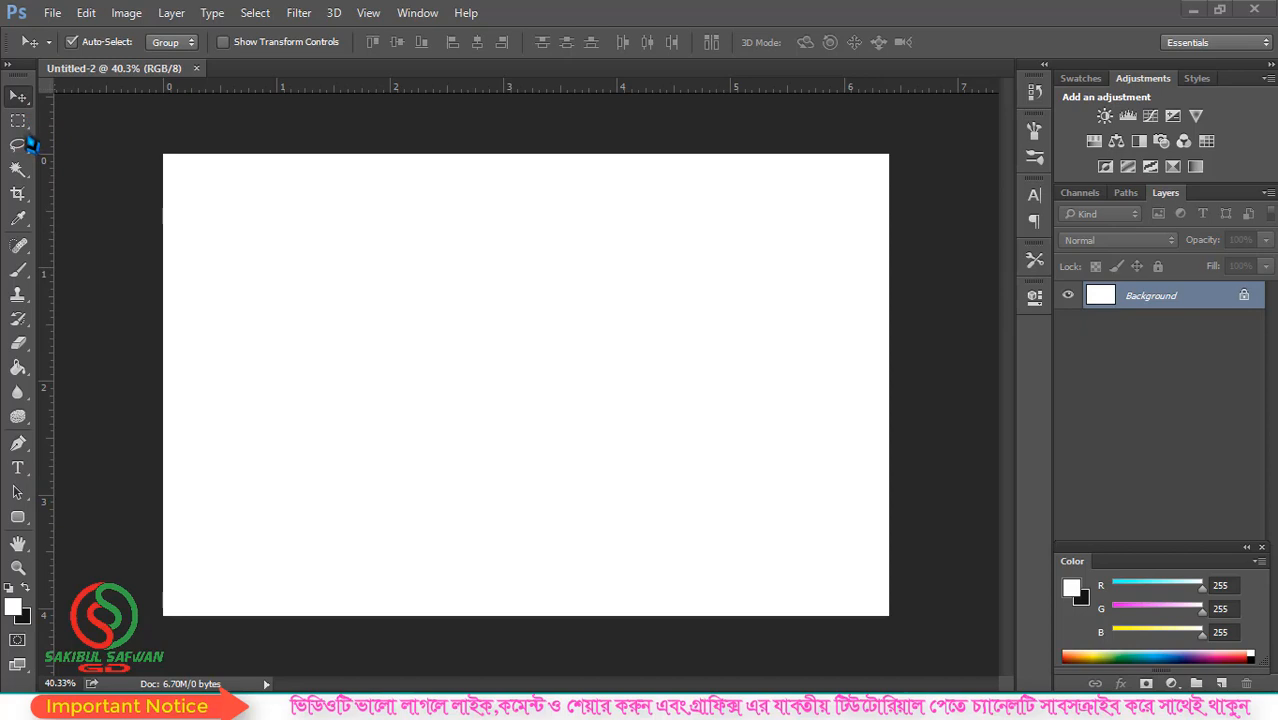
click(34, 134)
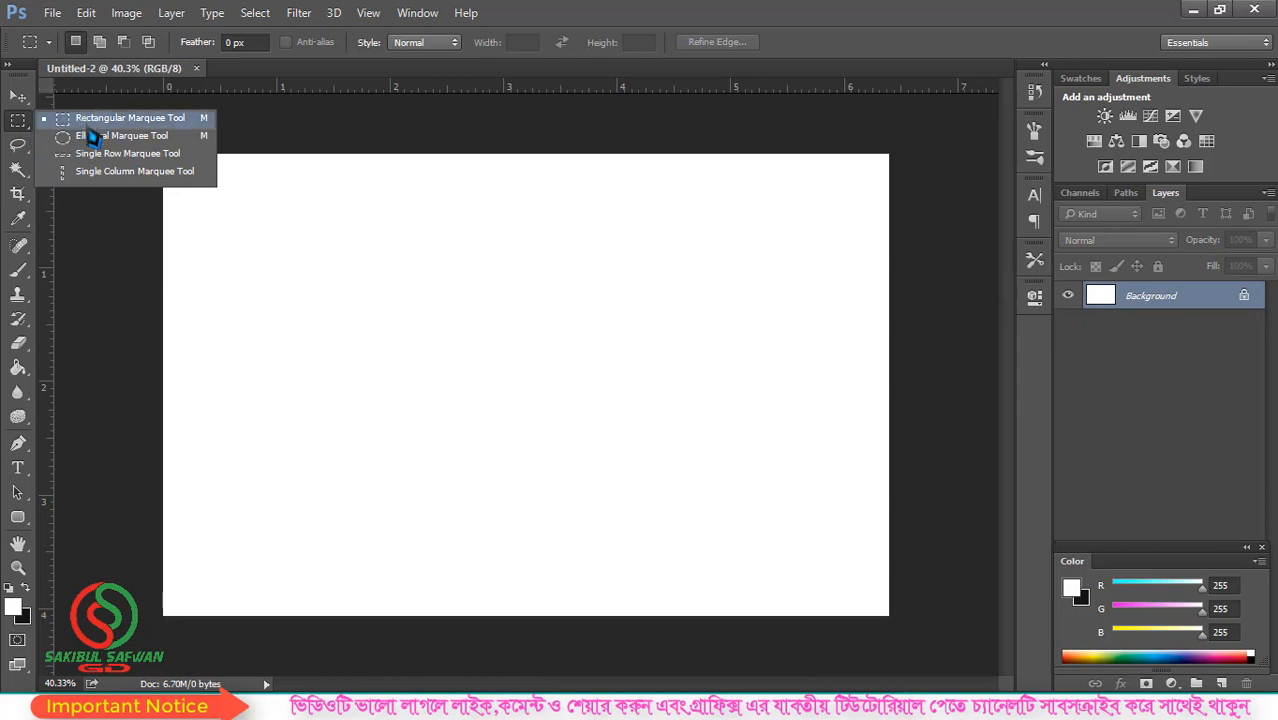
click(24, 99)
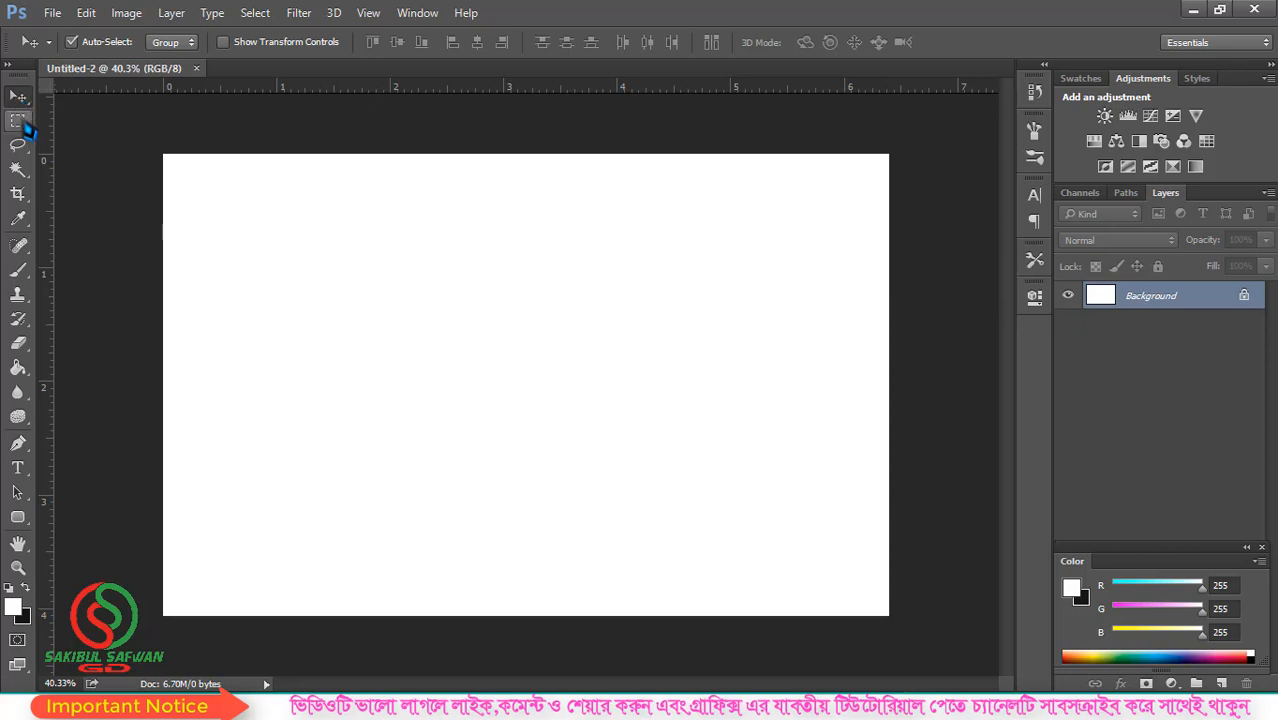
click(20, 121)
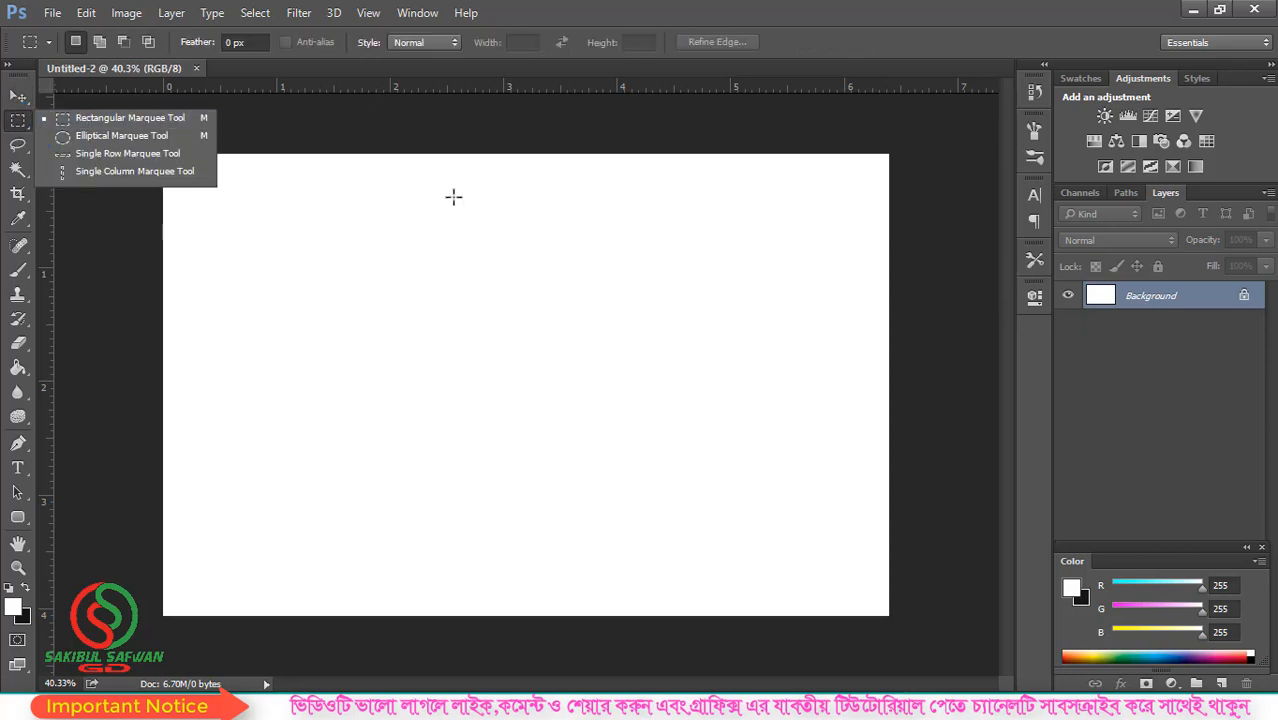
click(390, 252)
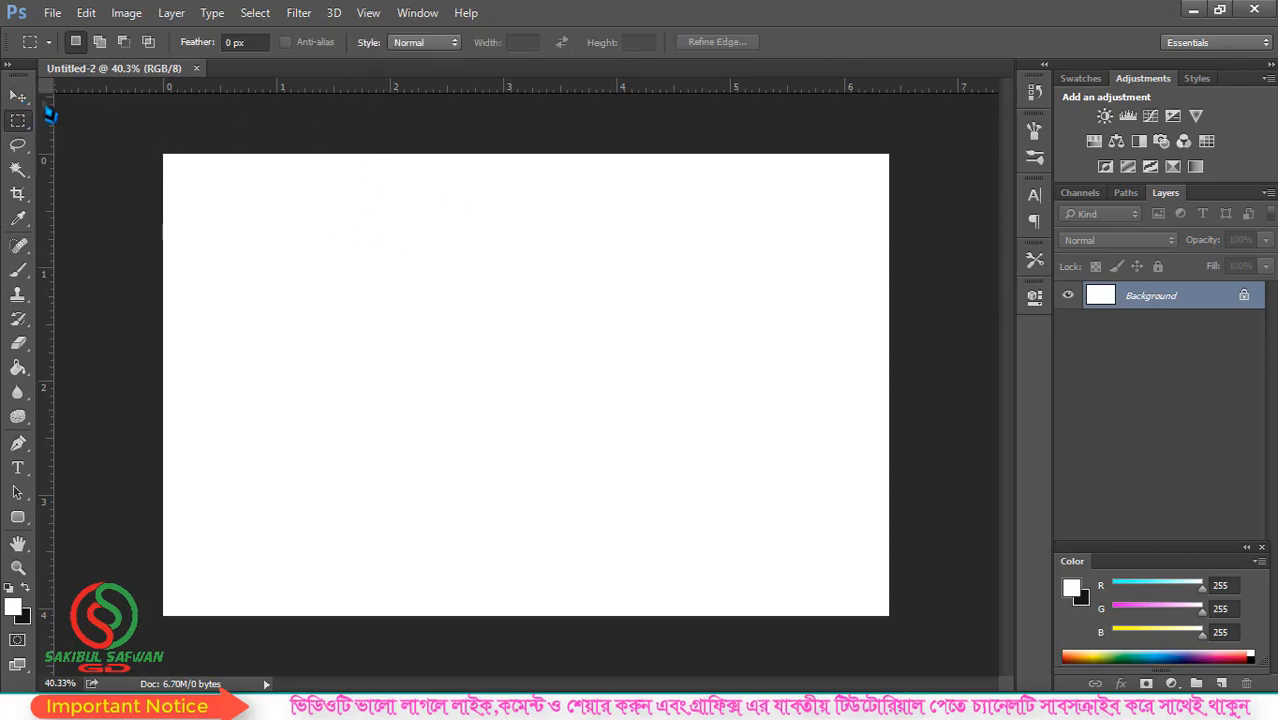
Step: Open the blue sky image 801629_4mhWGfy8jT.jpg from the Desktop
click(52, 12)
click(80, 51)
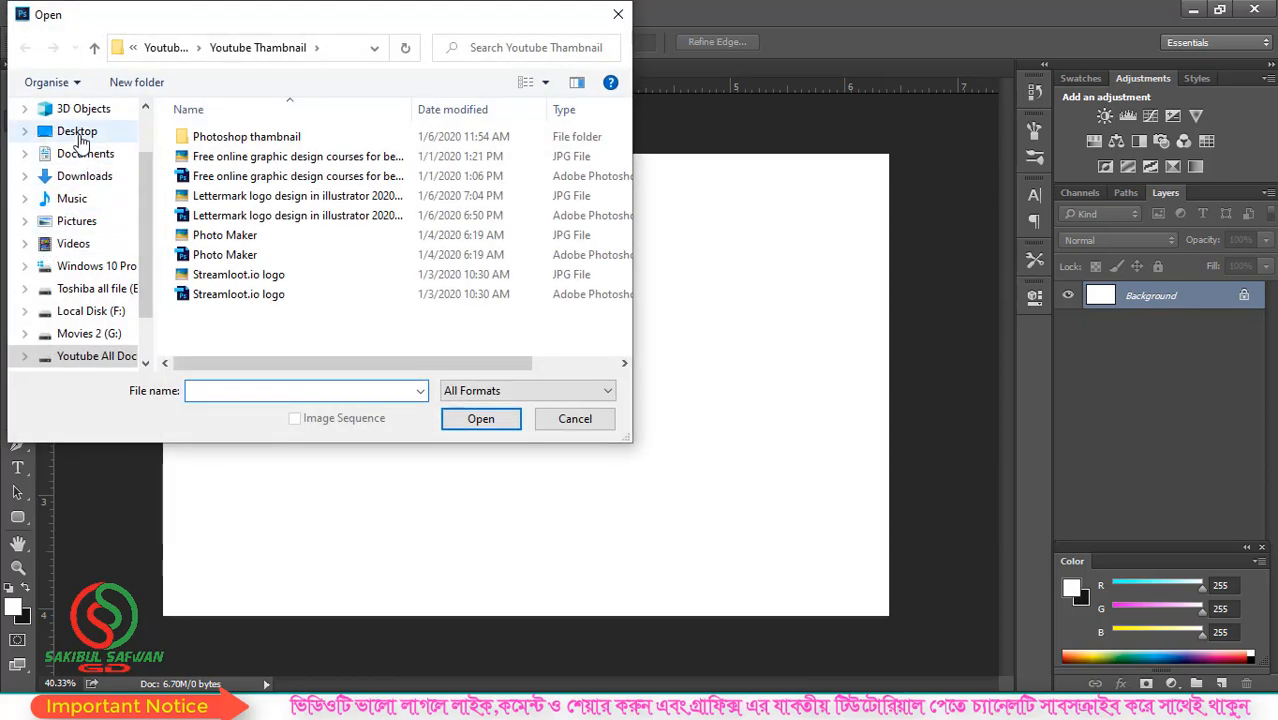
click(79, 136)
double_click(572, 178)
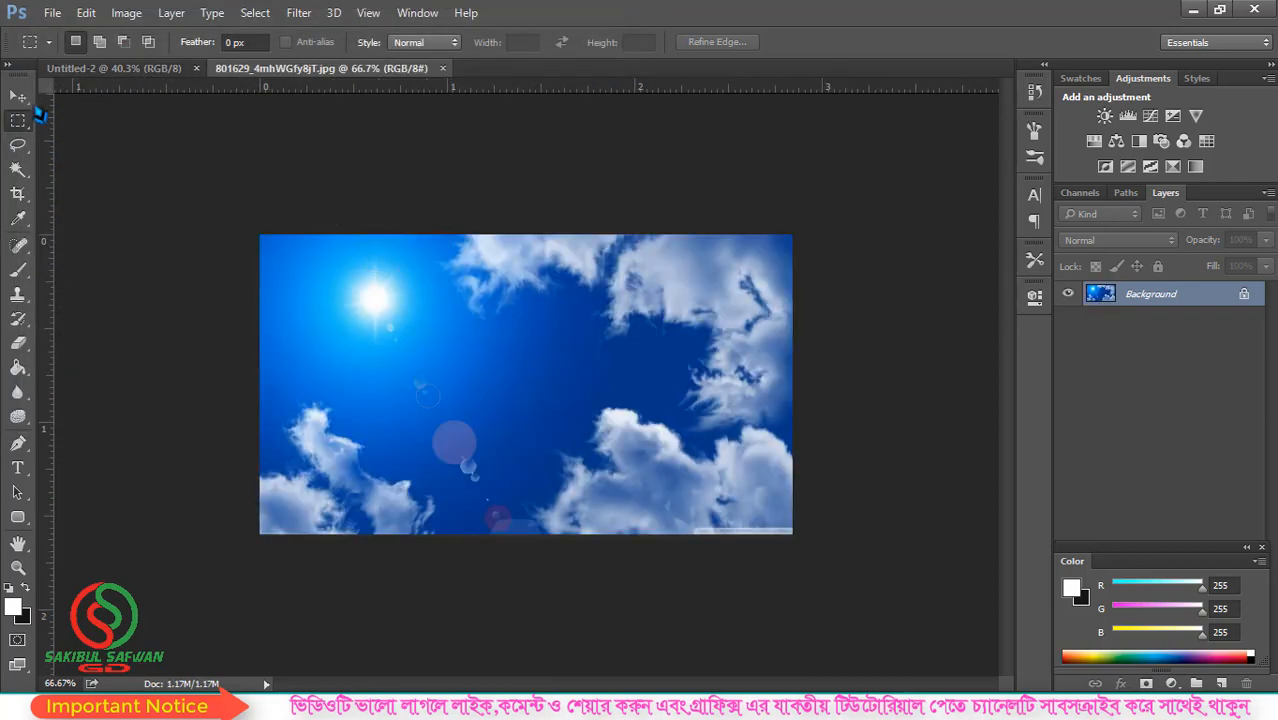
Step: Draw a rectangular marquee selection over the dark blue area in the middle of the sky image
click(18, 96)
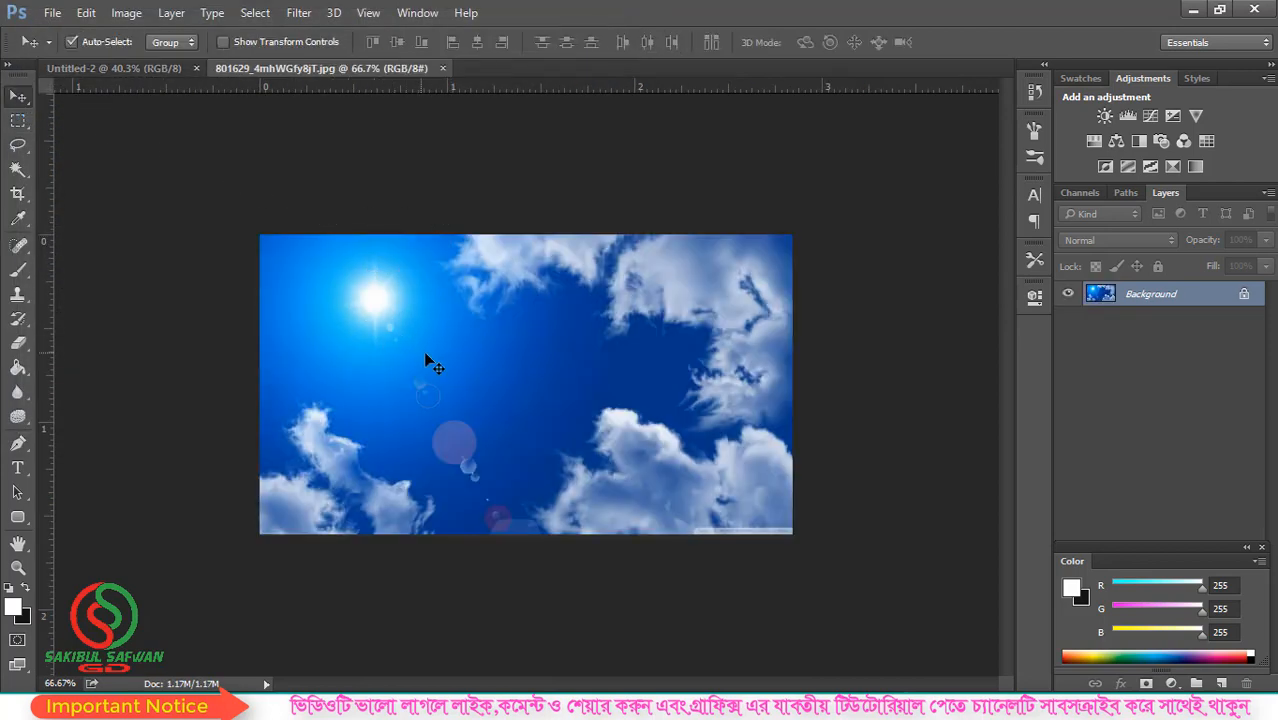
click(22, 125)
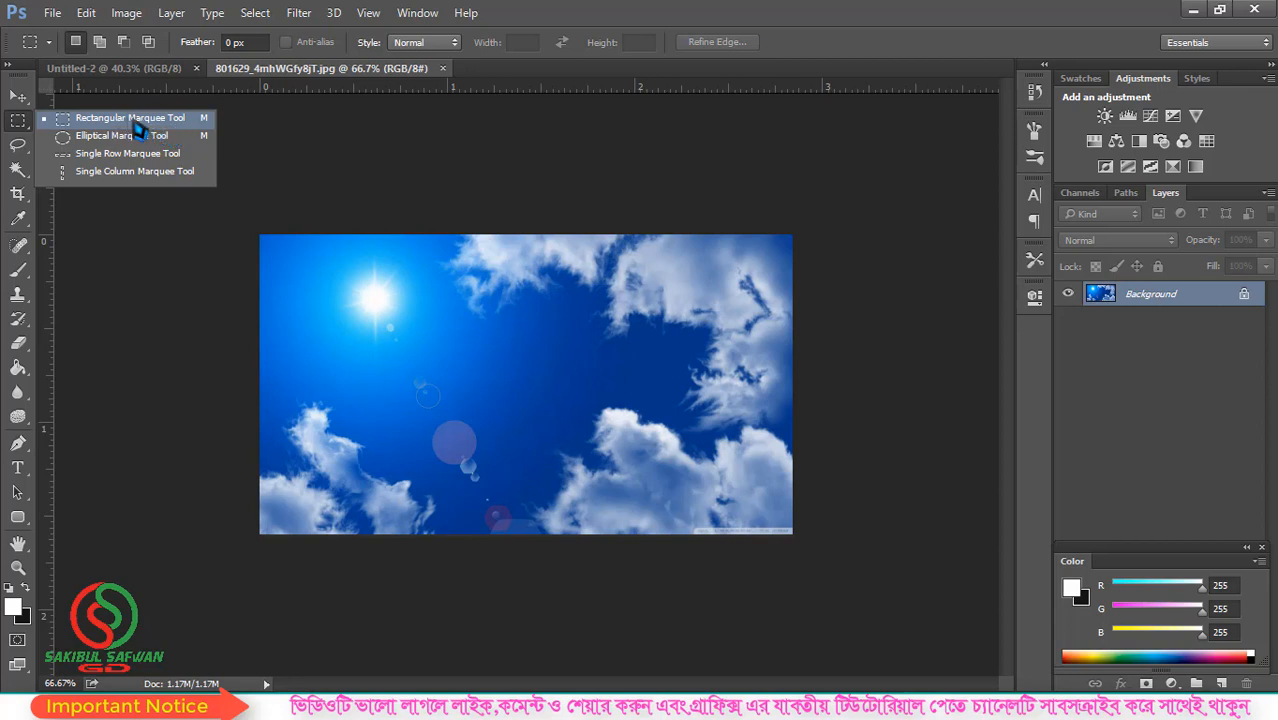
click(134, 125)
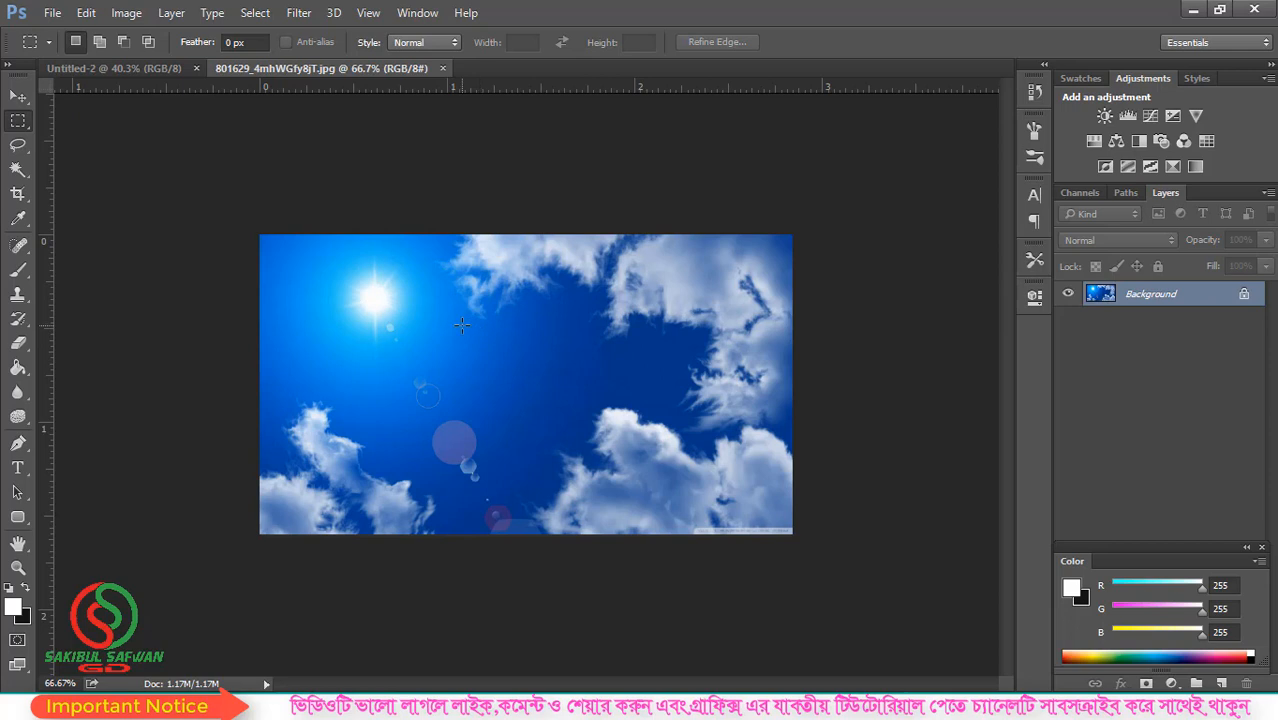
drag(461, 324, 653, 443)
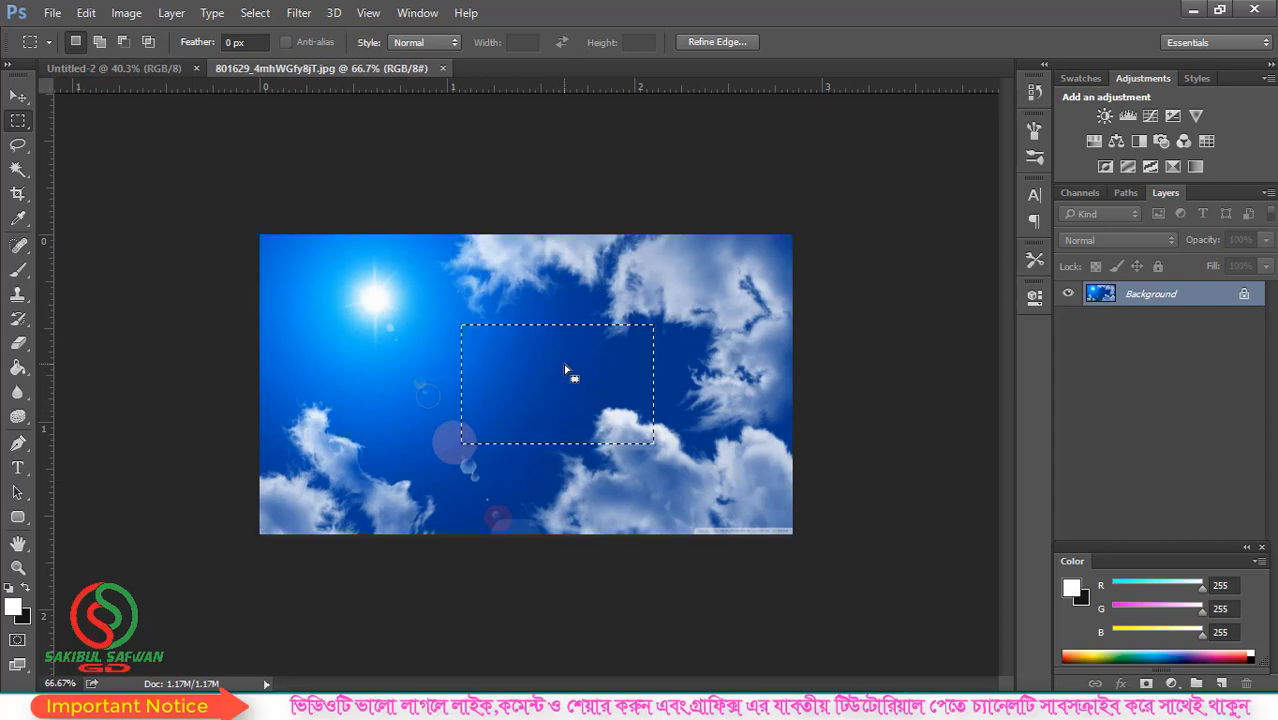
Step: Copy the rectangular selection and paste it into the Untitled-2 document
click(86, 13)
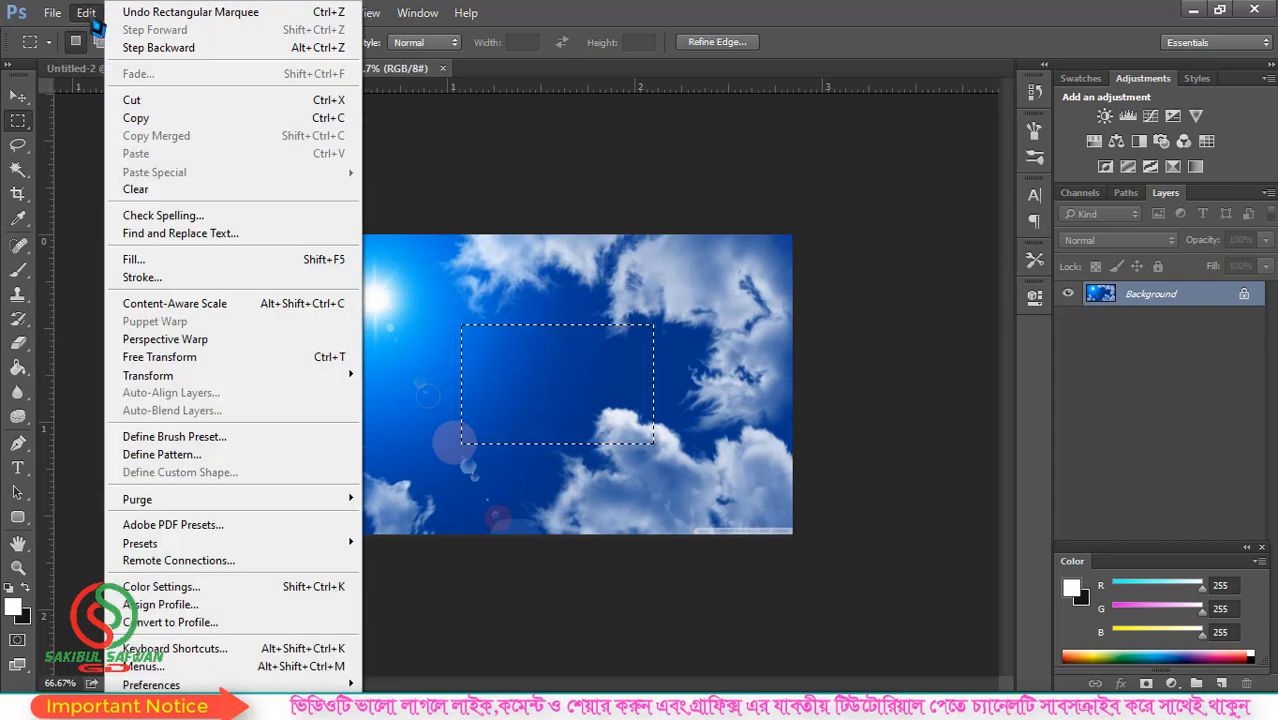
click(183, 125)
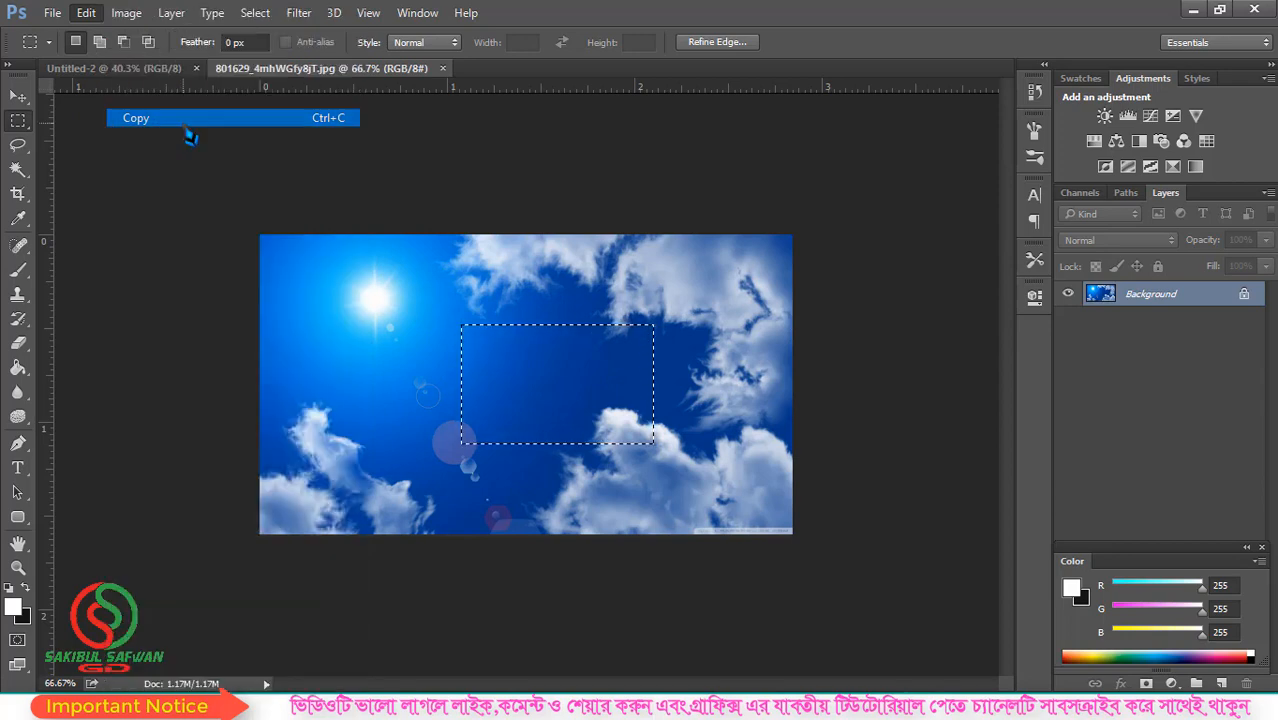
click(150, 68)
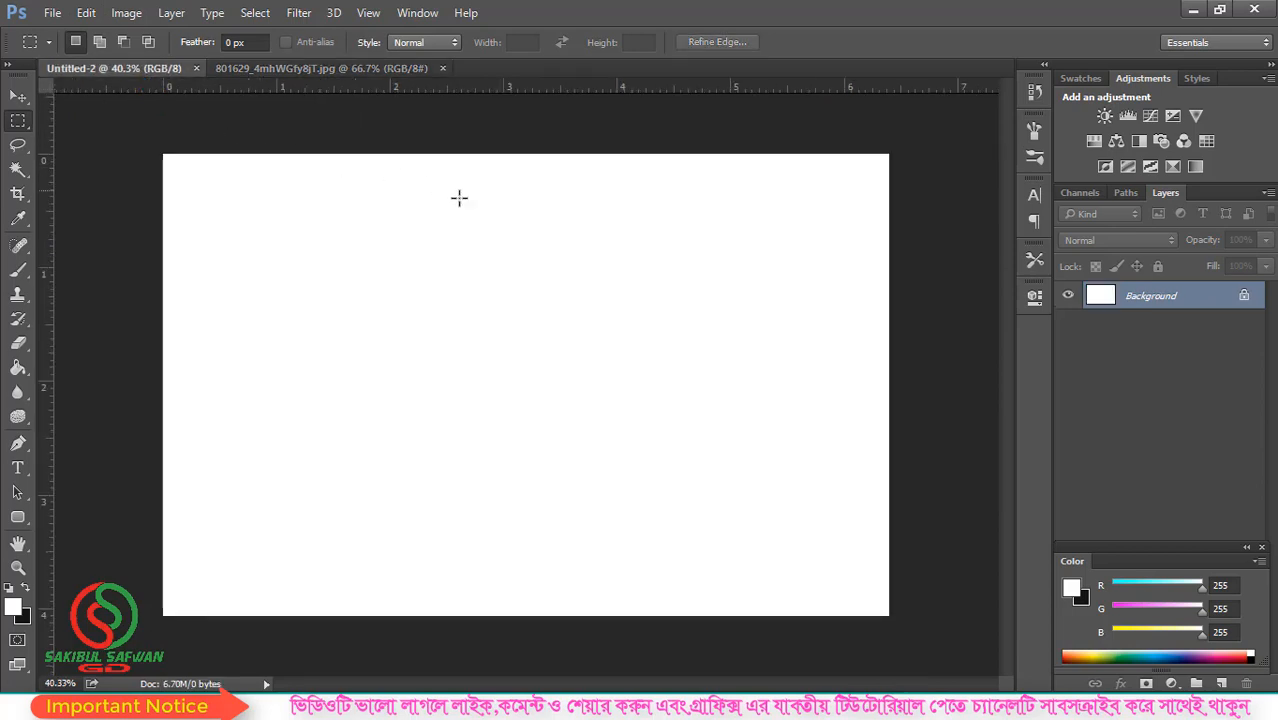
click(100, 20)
click(169, 158)
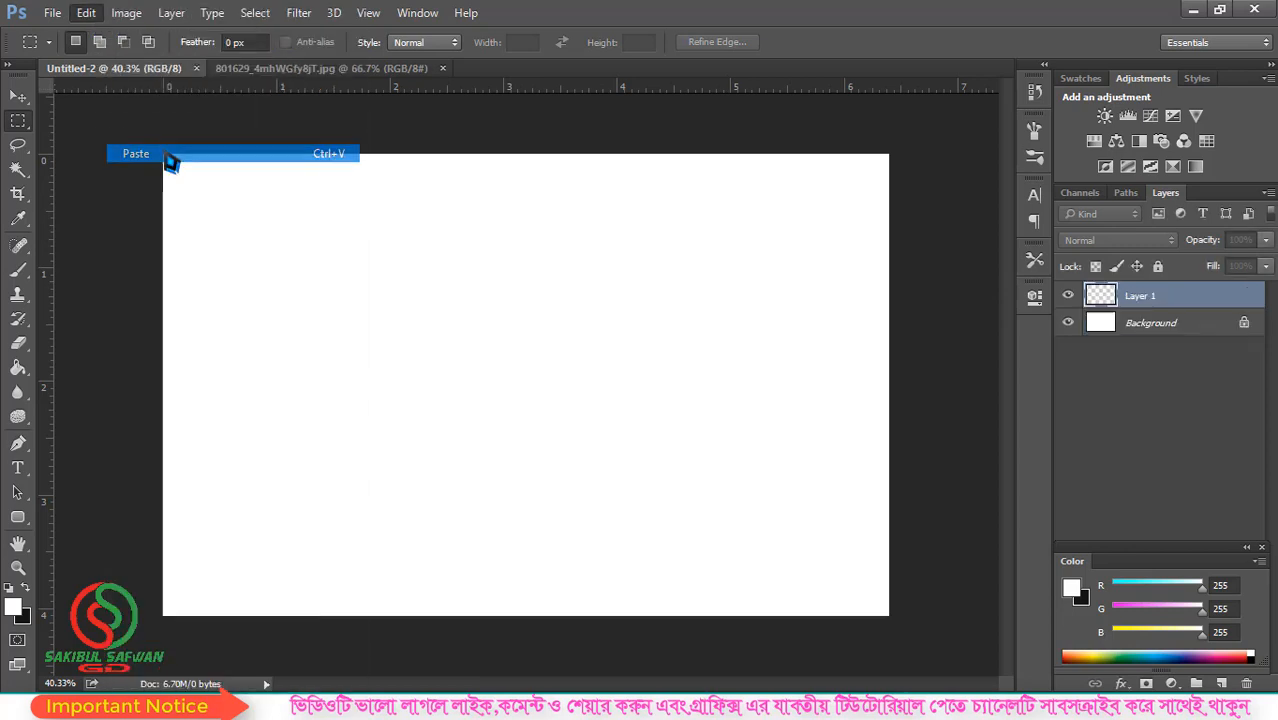
Step: Return to the sky image and clear its rectangular selection
click(335, 69)
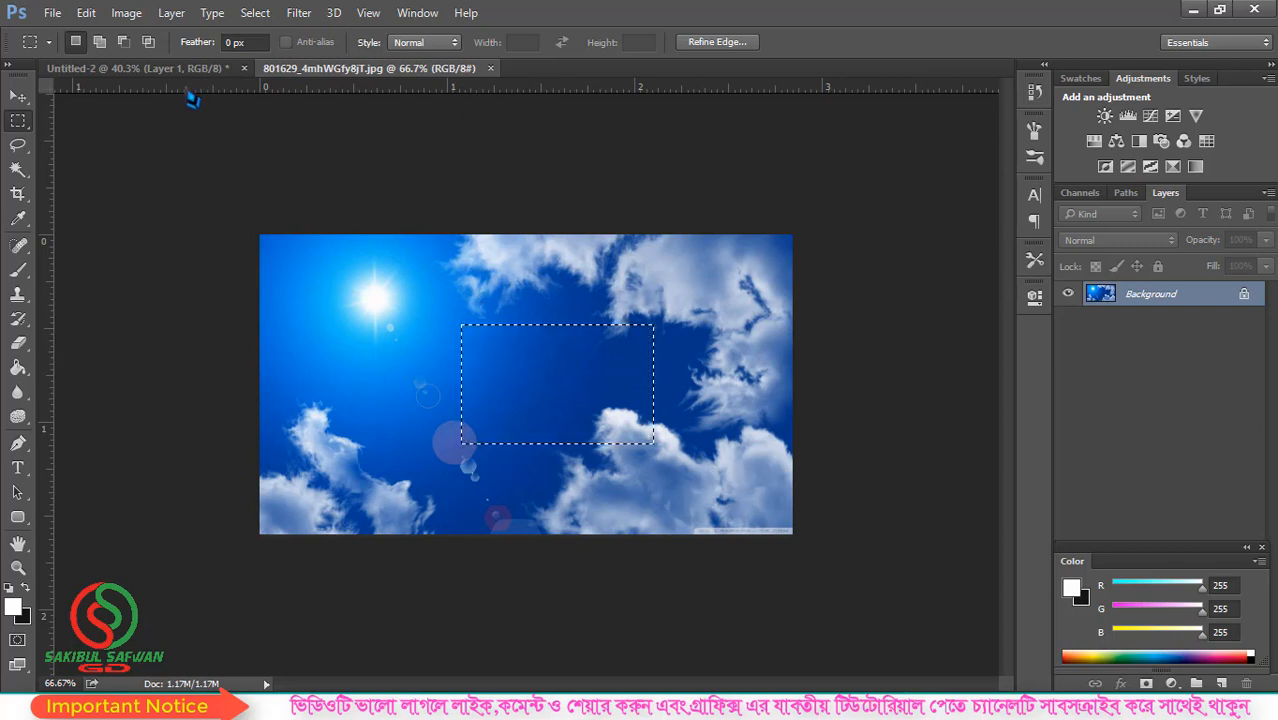
drag(192, 99, 495, 303)
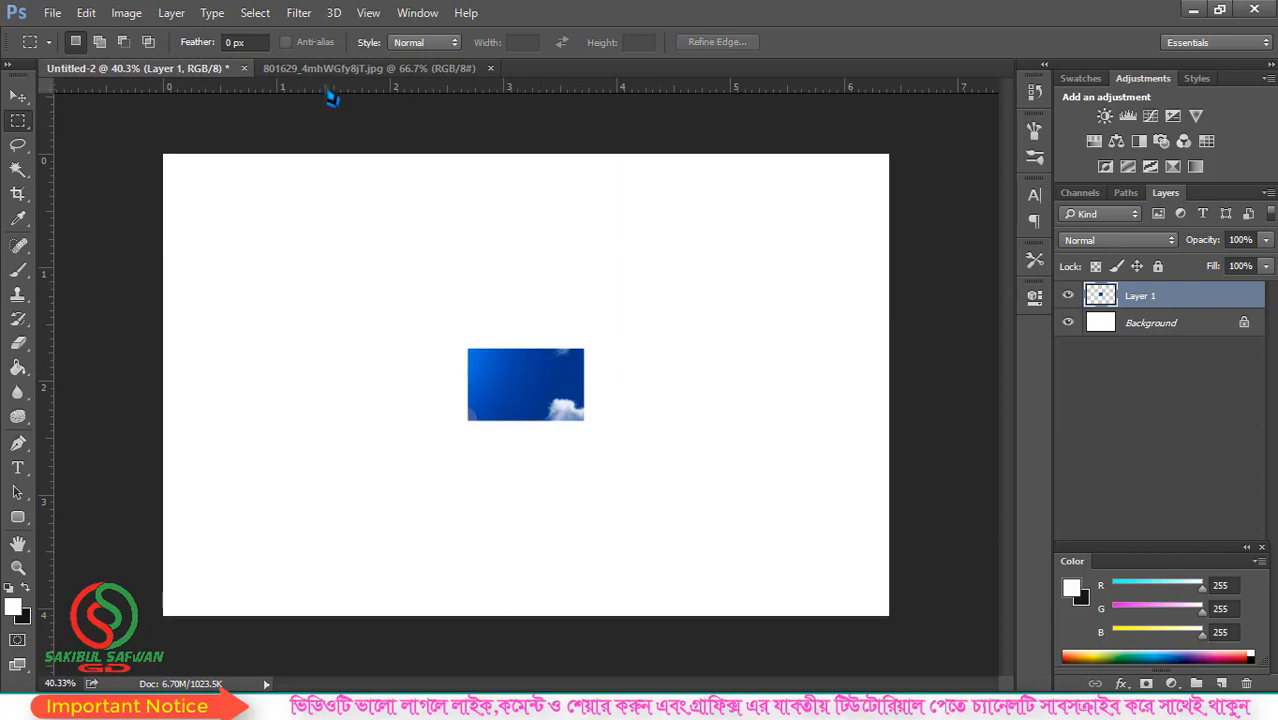
click(334, 70)
right_click(20, 124)
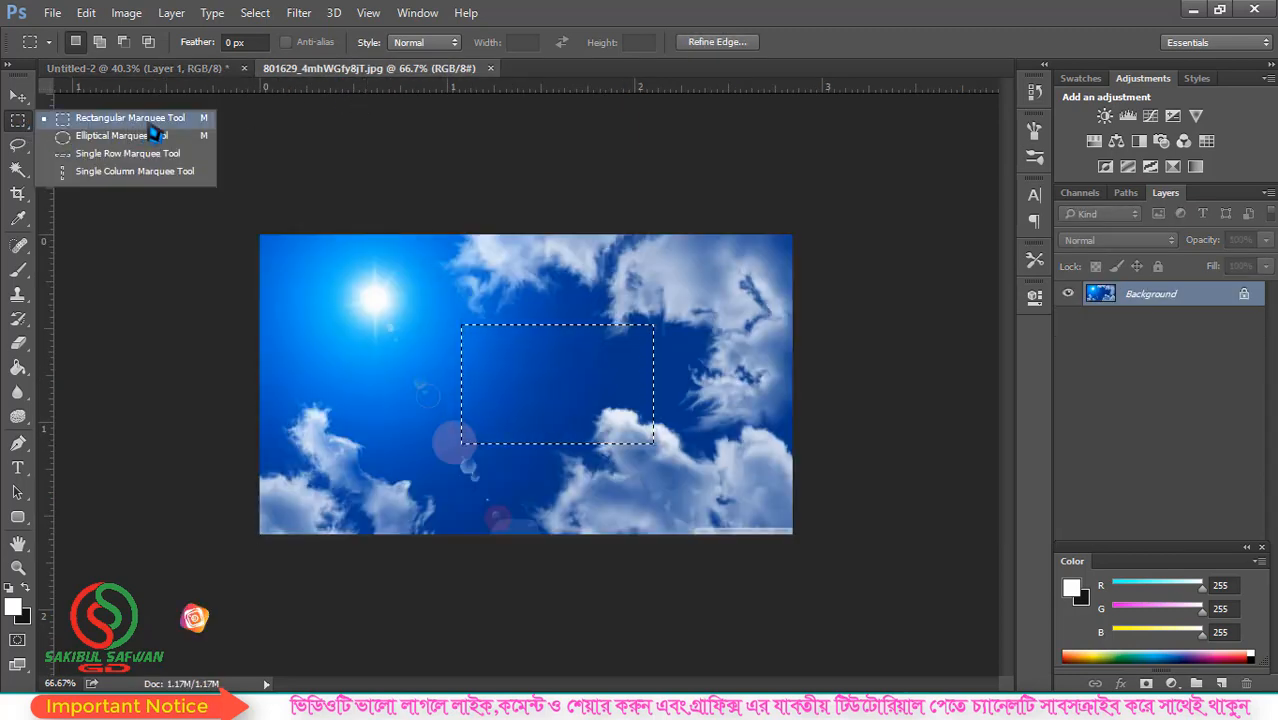
click(526, 371)
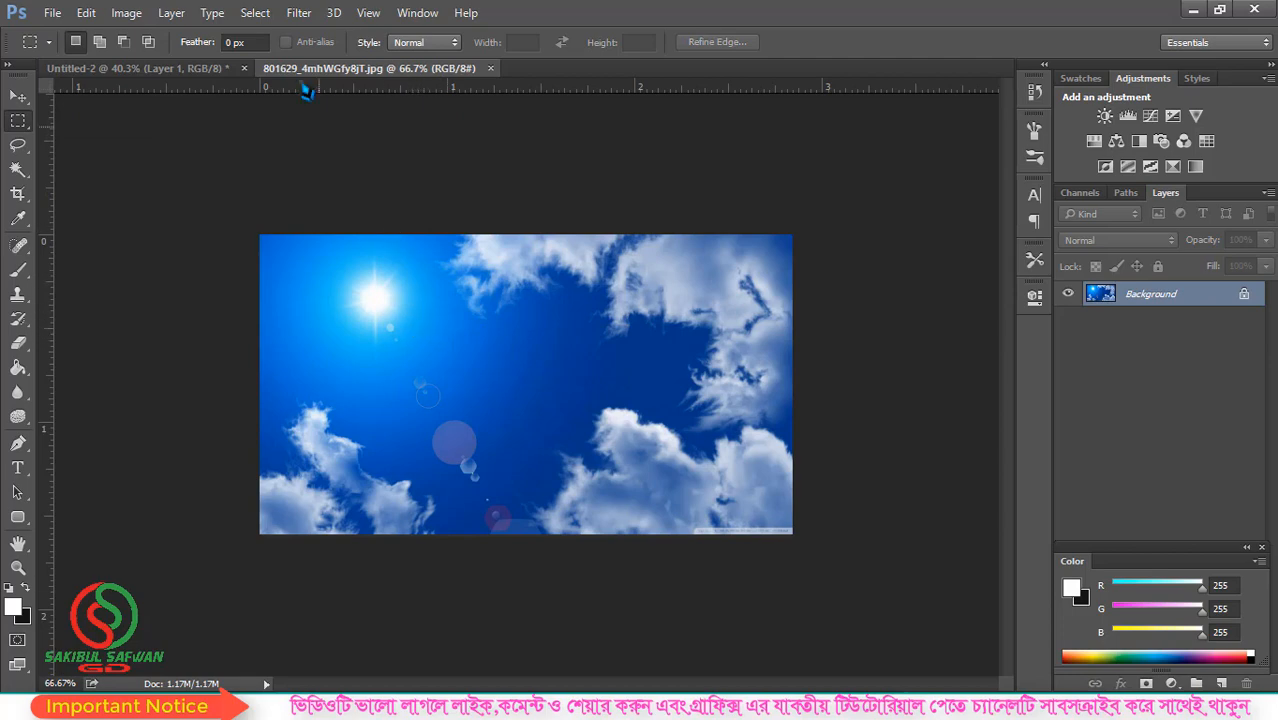
click(255, 13)
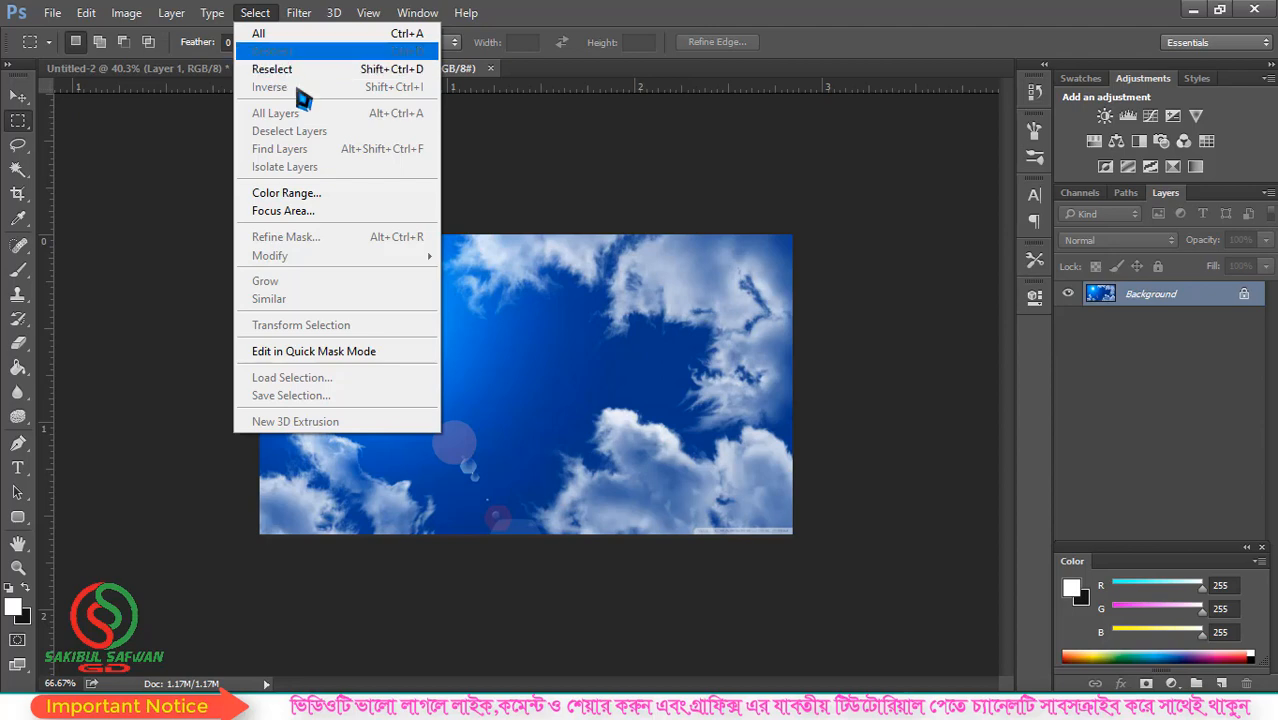
click(551, 333)
Step: Draw another rectangular selection in the middle of the sky image and deselect it
drag(422, 304, 600, 443)
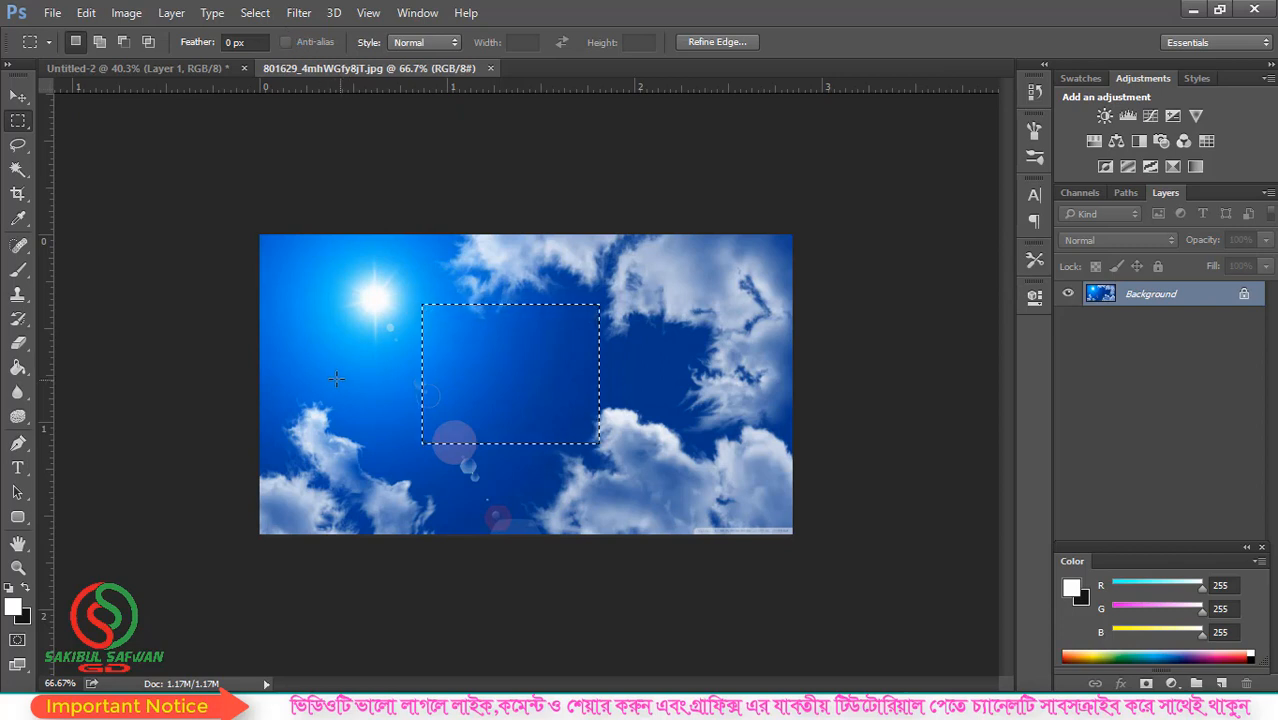
click(255, 13)
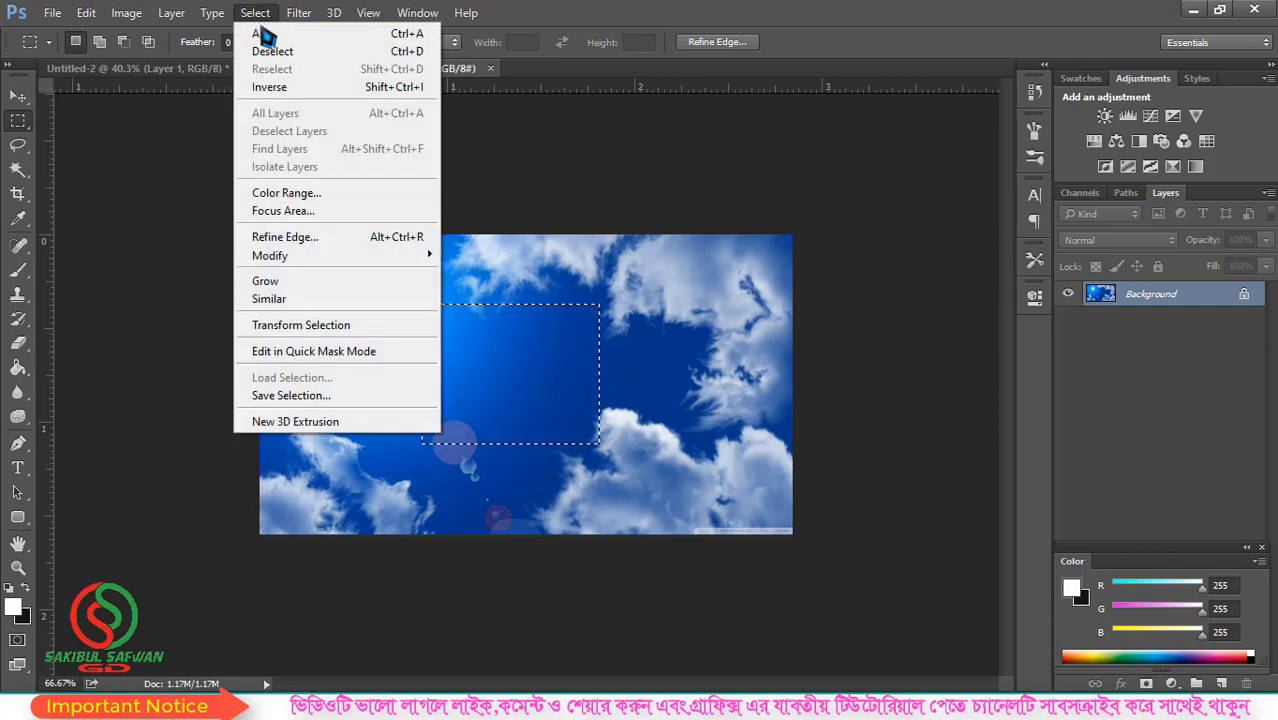
click(274, 55)
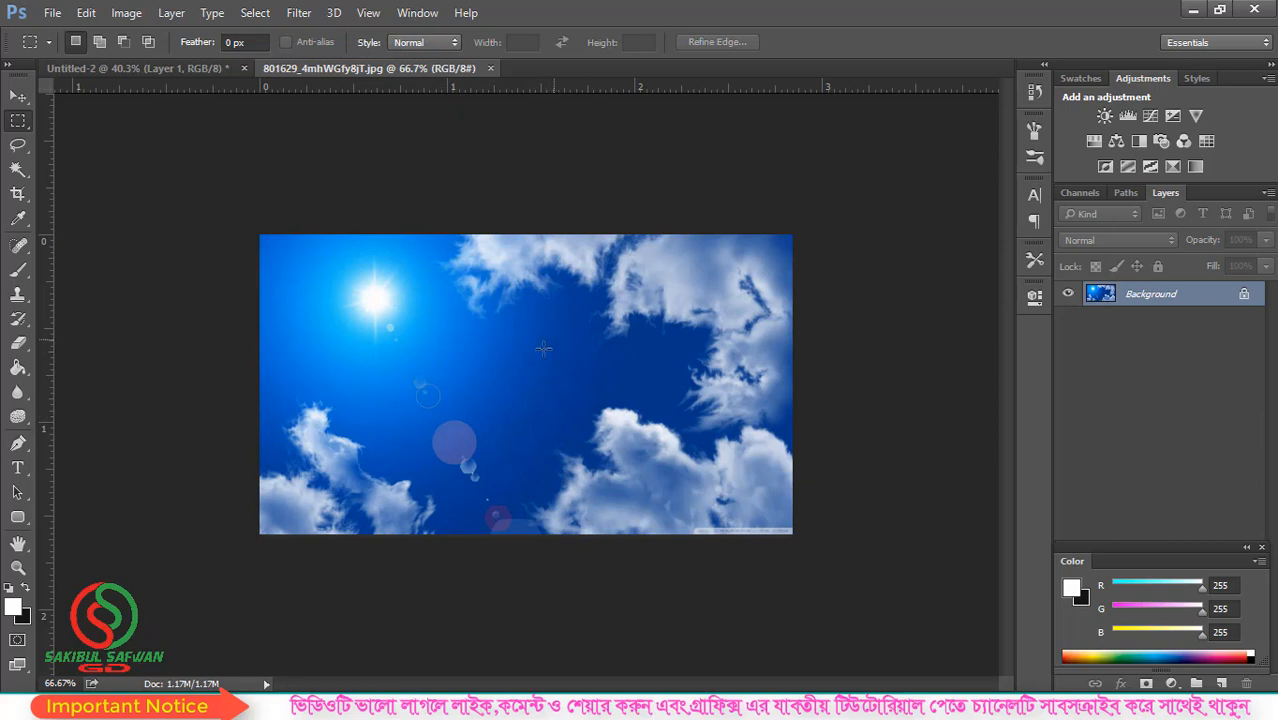
Step: Draw an elliptical marquee selection over the middle of the sky image, reaching into the lower clouds
click(195, 69)
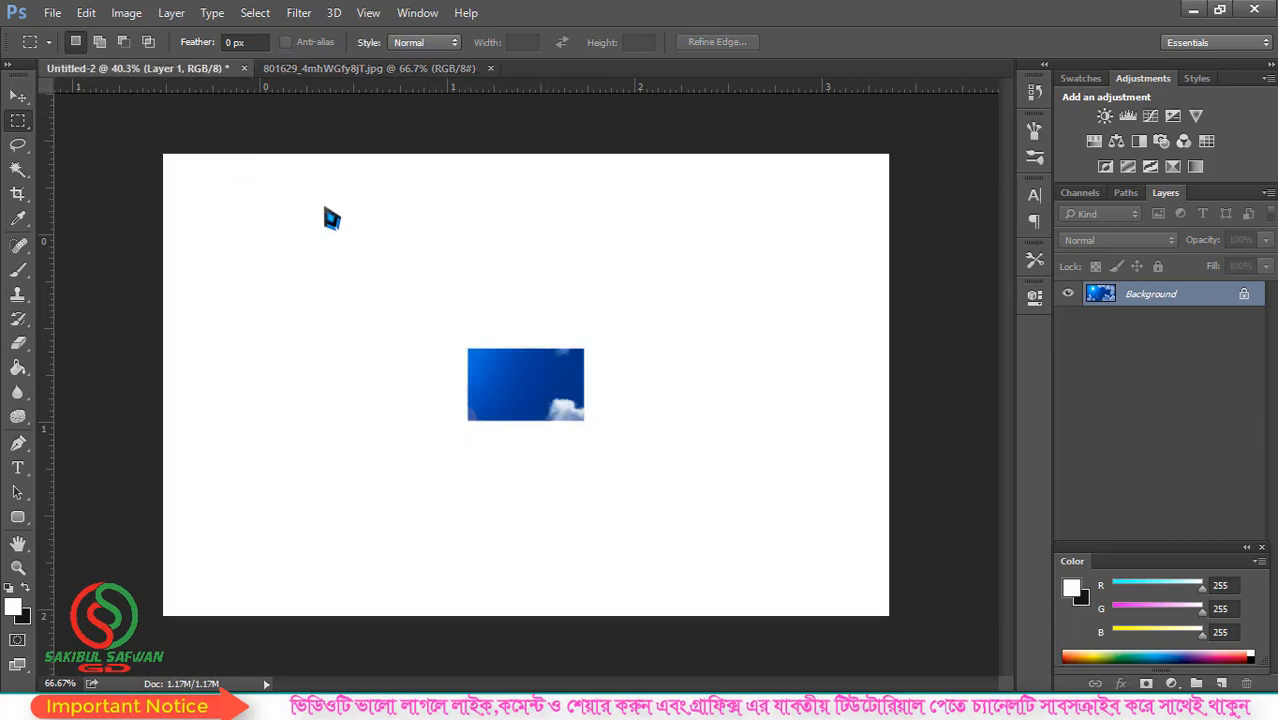
right_click(21, 121)
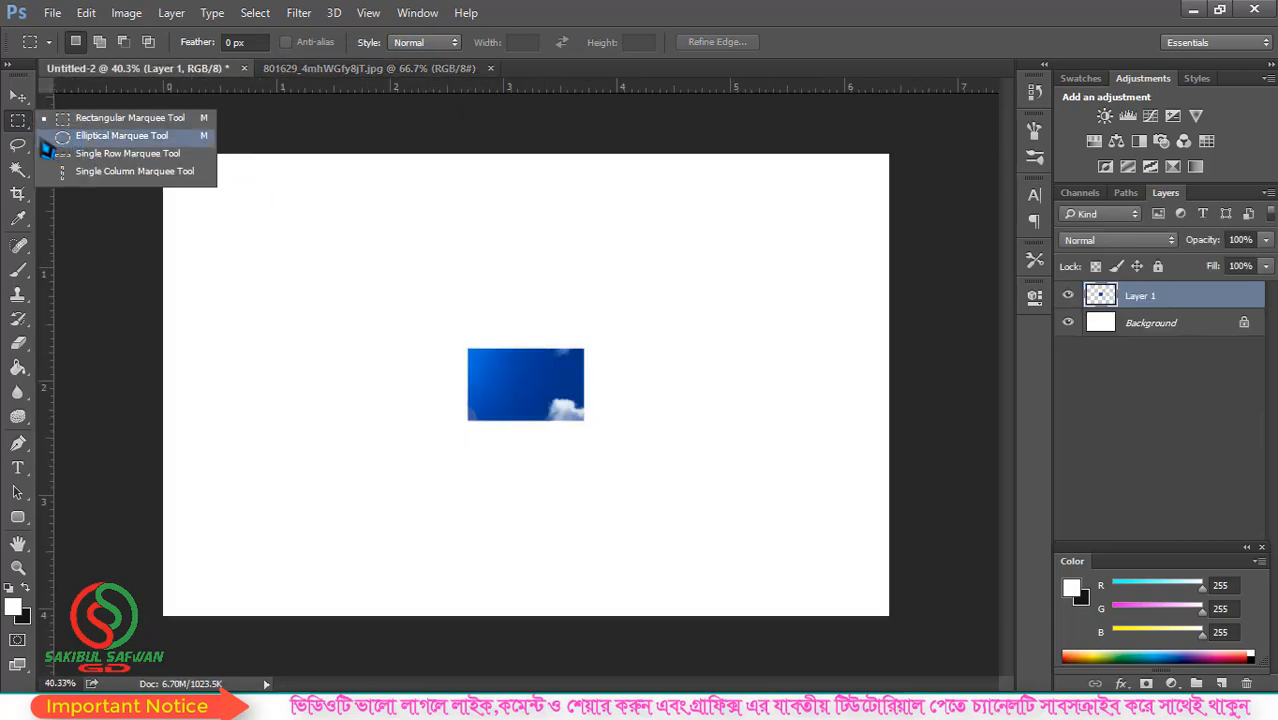
click(140, 140)
click(337, 70)
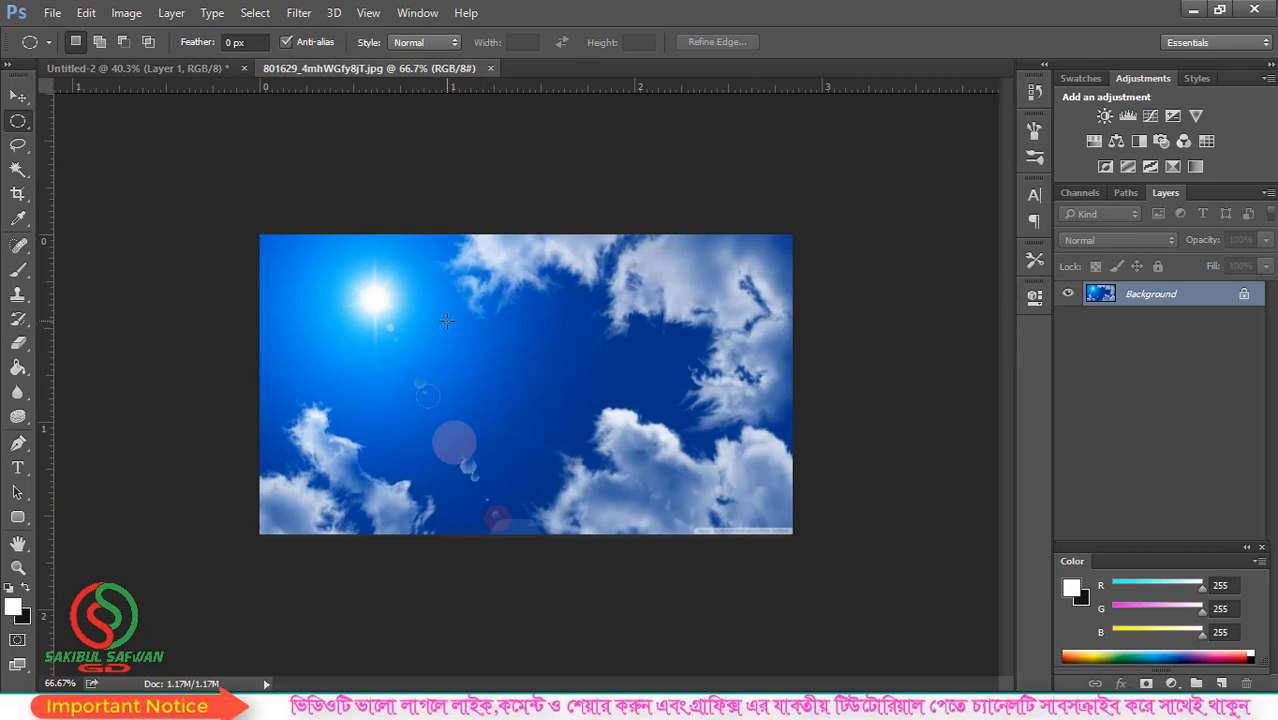
drag(341, 266, 600, 465)
click(592, 455)
drag(408, 300, 666, 481)
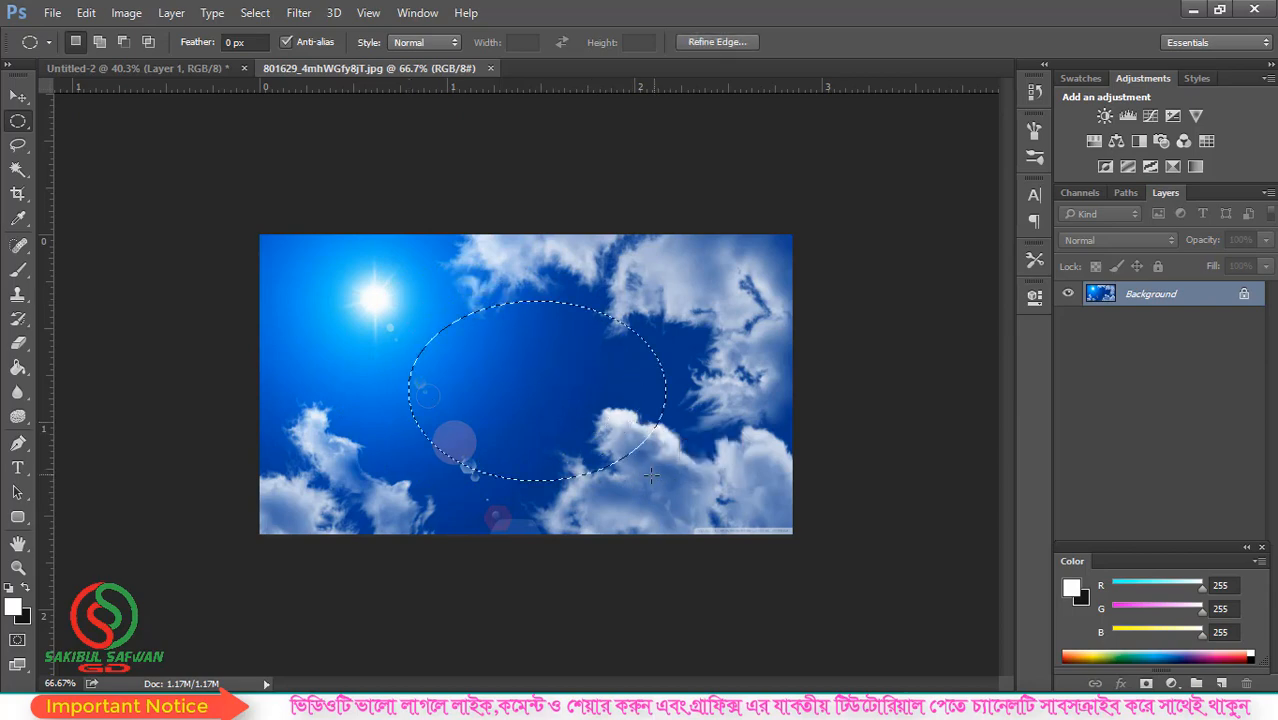
Step: Copy the elliptical selection and paste it into the Untitled-2 document
click(93, 14)
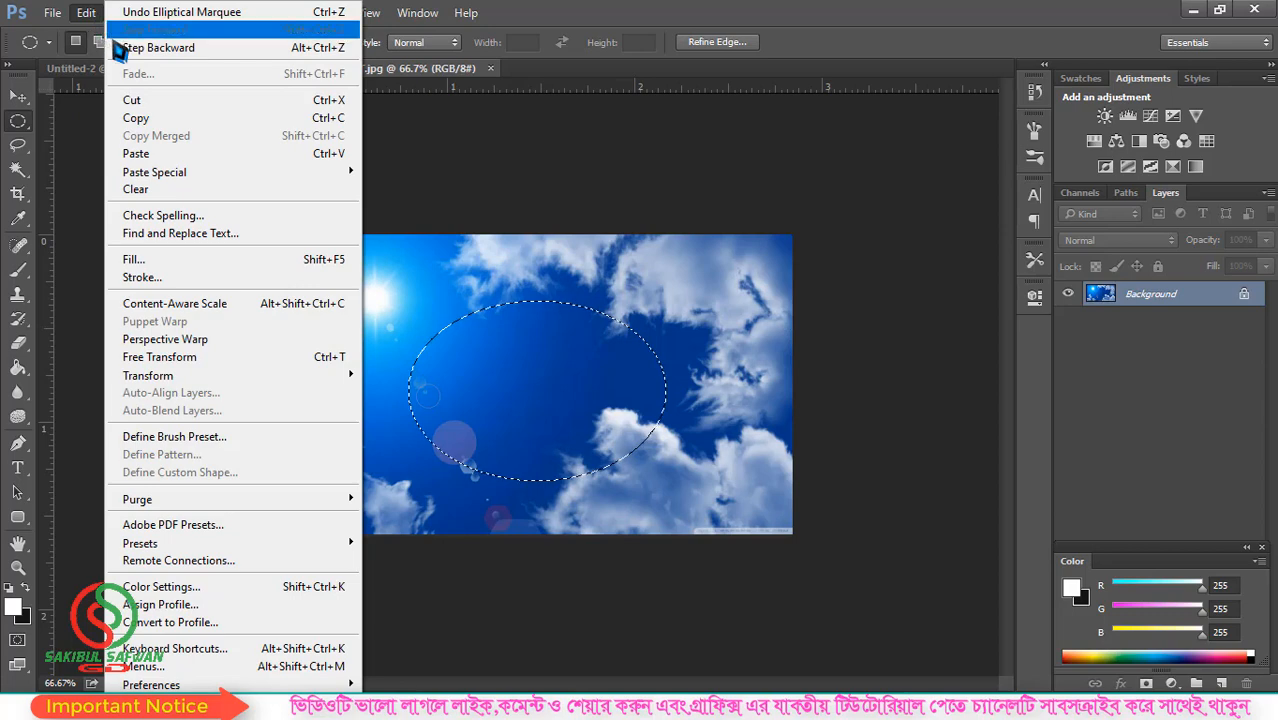
click(160, 119)
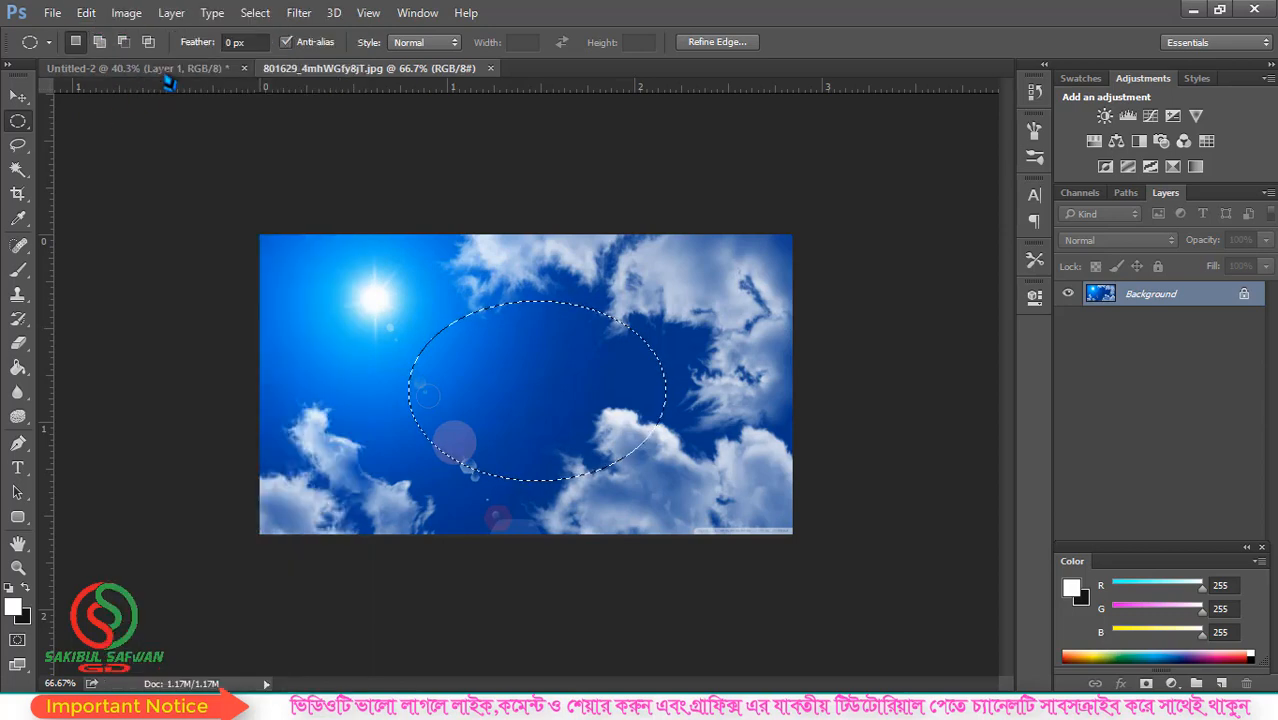
click(166, 72)
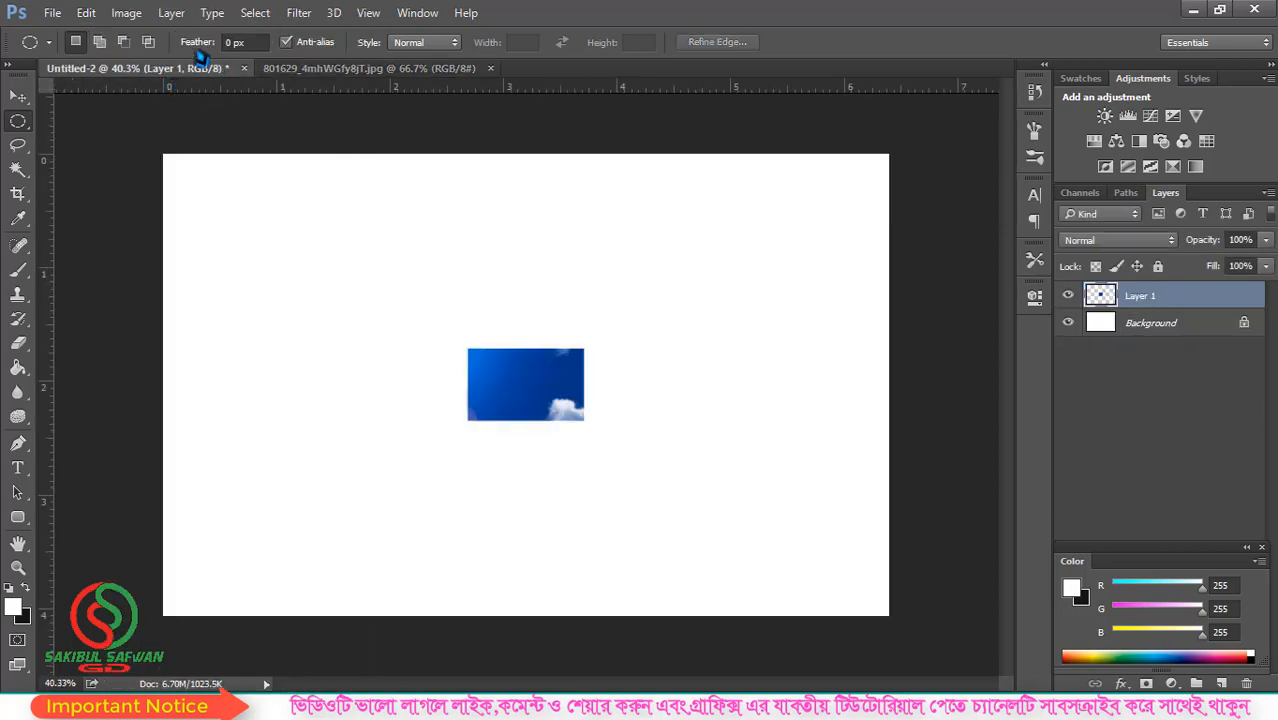
click(90, 13)
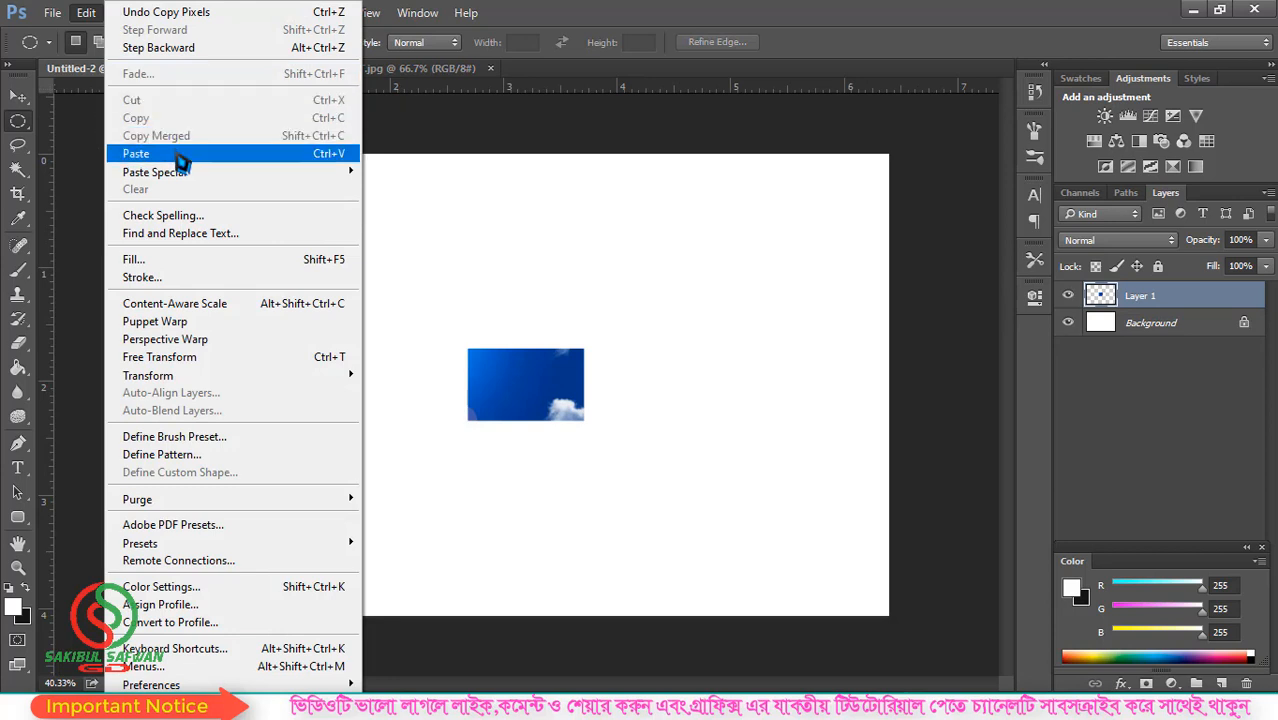
click(138, 154)
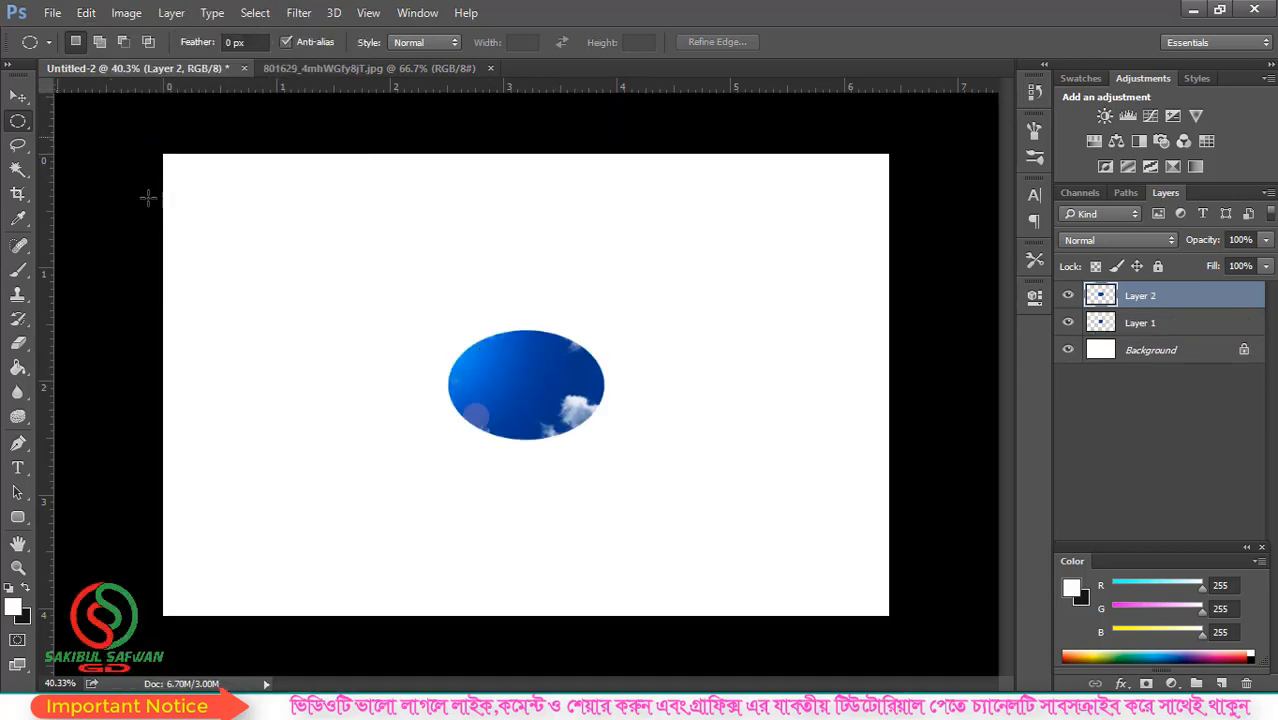
Step: Move the pasted ellipse to the left of the pasted rectangle and go back to the sky image
key(v)
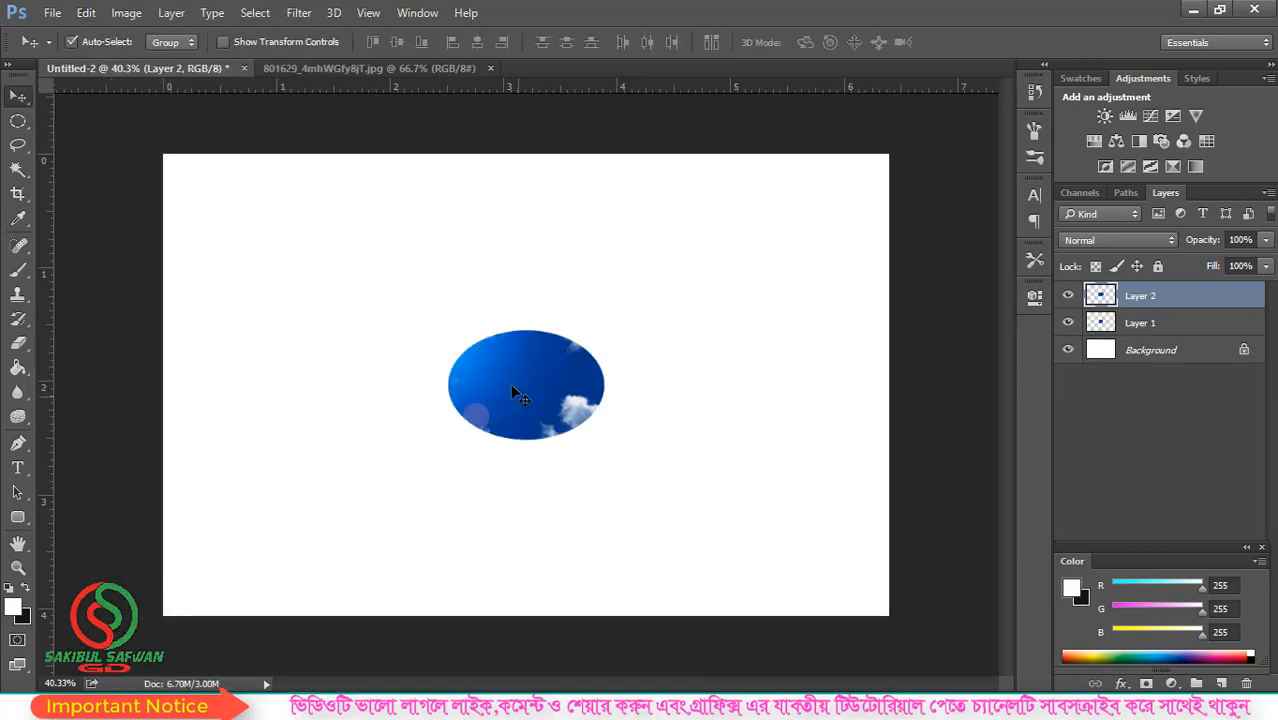
drag(512, 392, 346, 378)
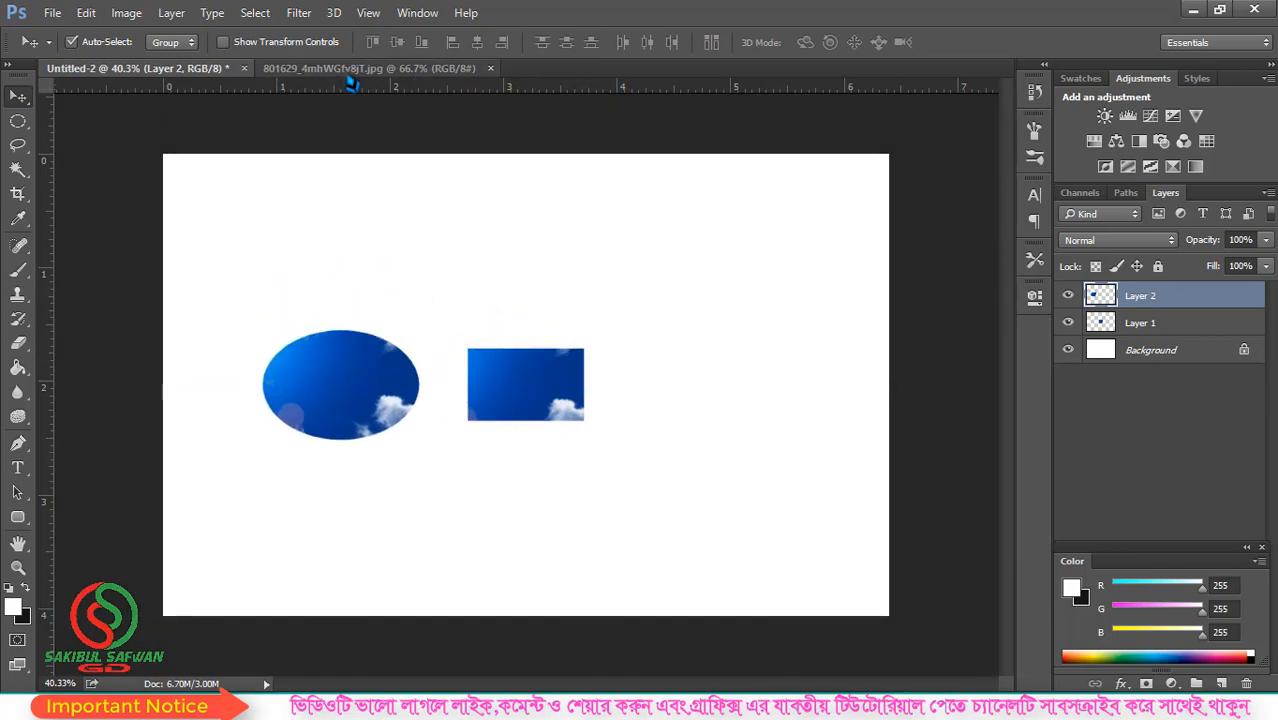
click(350, 68)
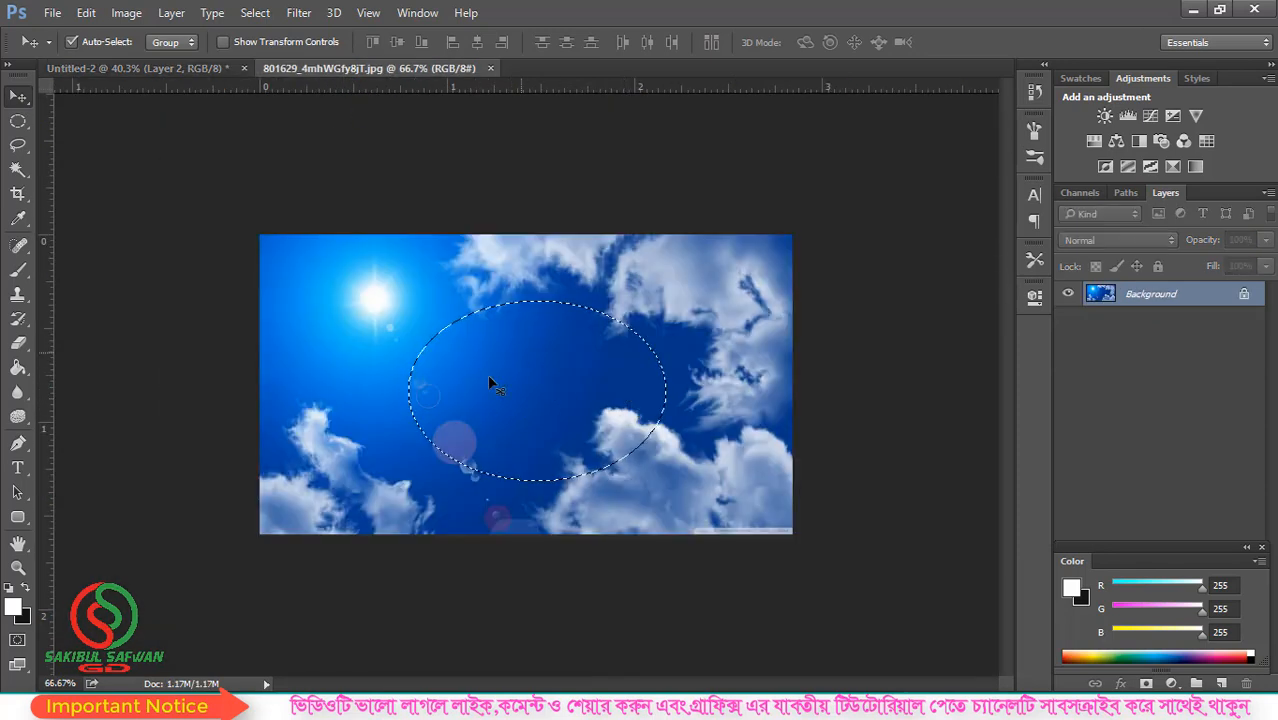
click(138, 68)
drag(346, 378, 379, 396)
click(352, 70)
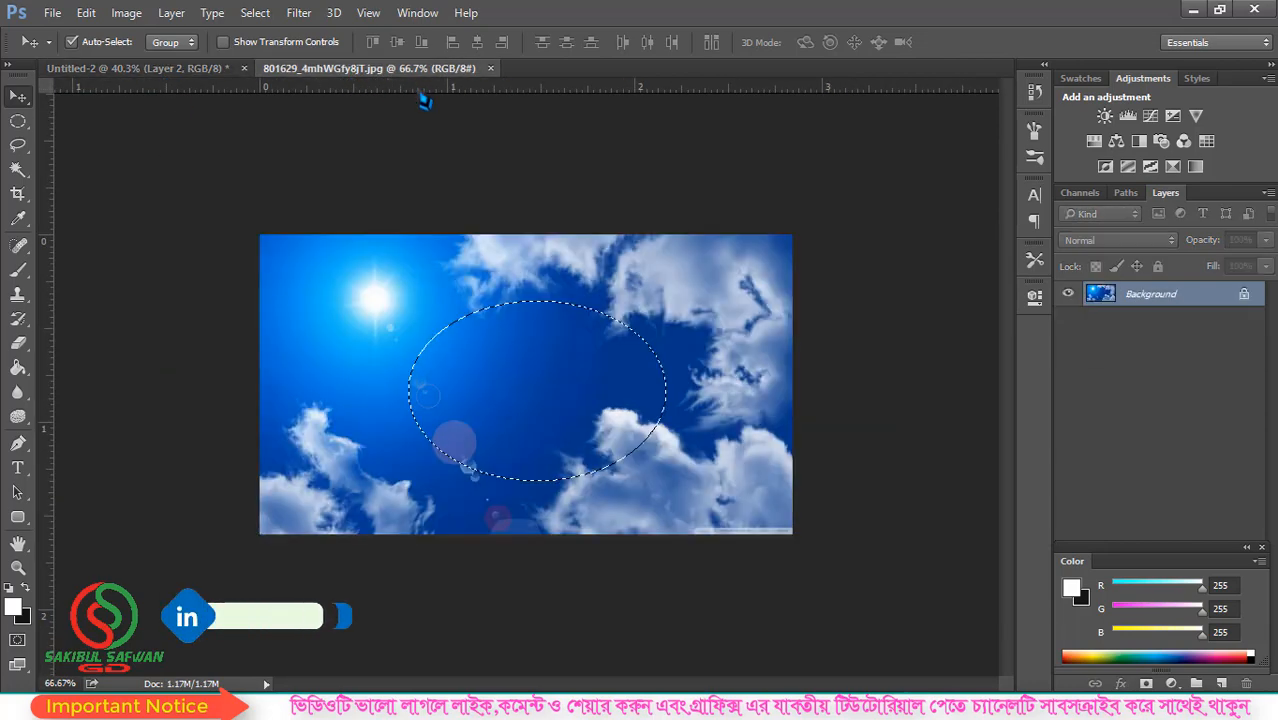
Step: Clear the elliptical selection and draw a perfectly circular marquee selection in the middle of the sky image
click(255, 12)
click(273, 56)
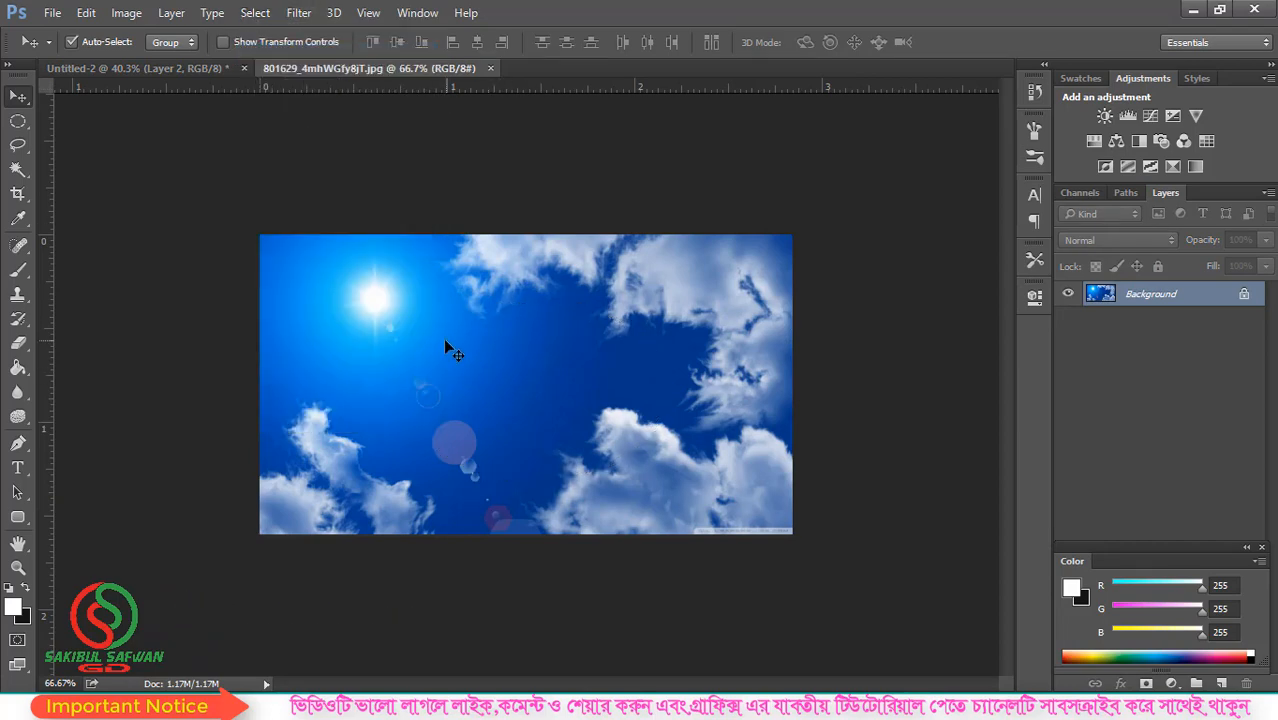
right_click(20, 124)
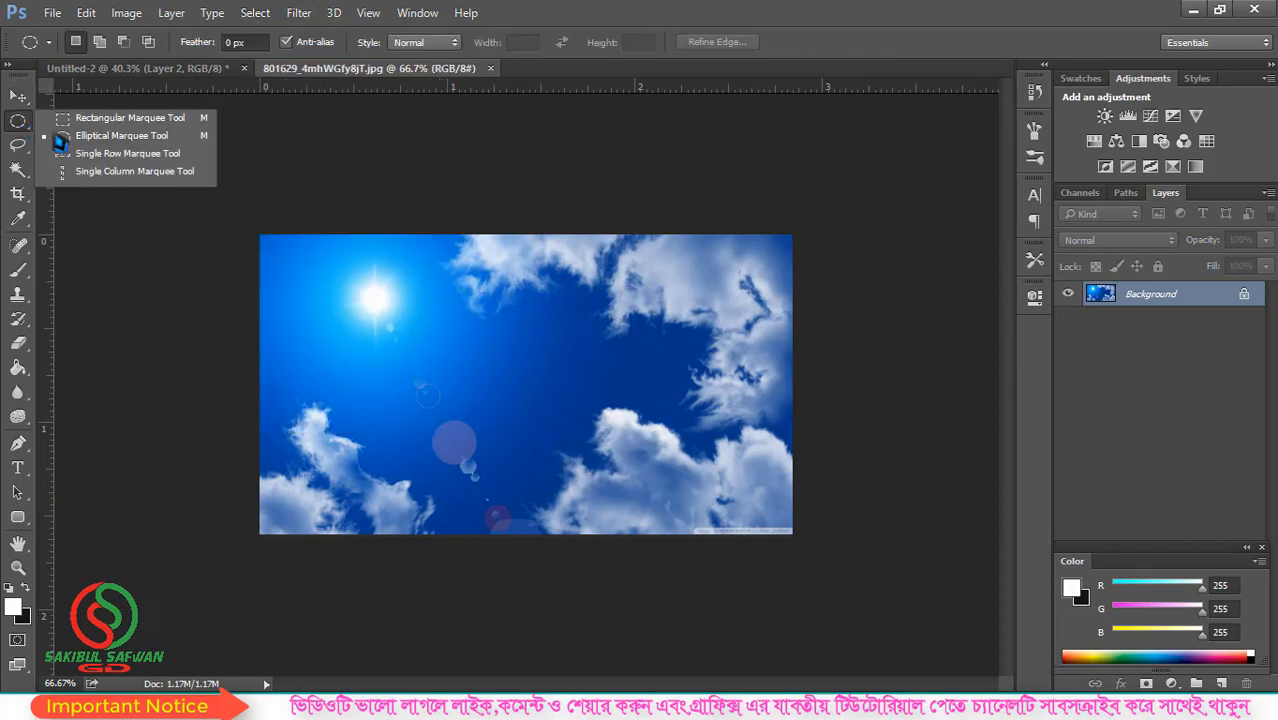
click(113, 140)
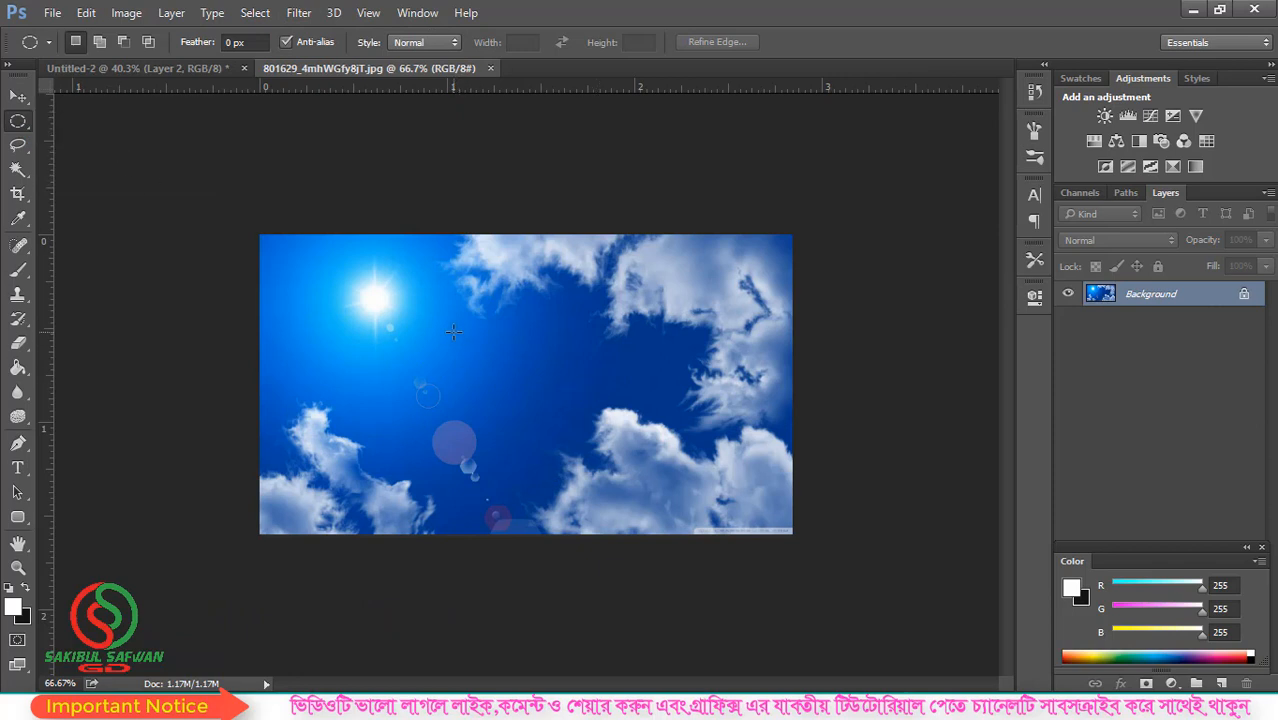
drag(435, 315, 662, 479)
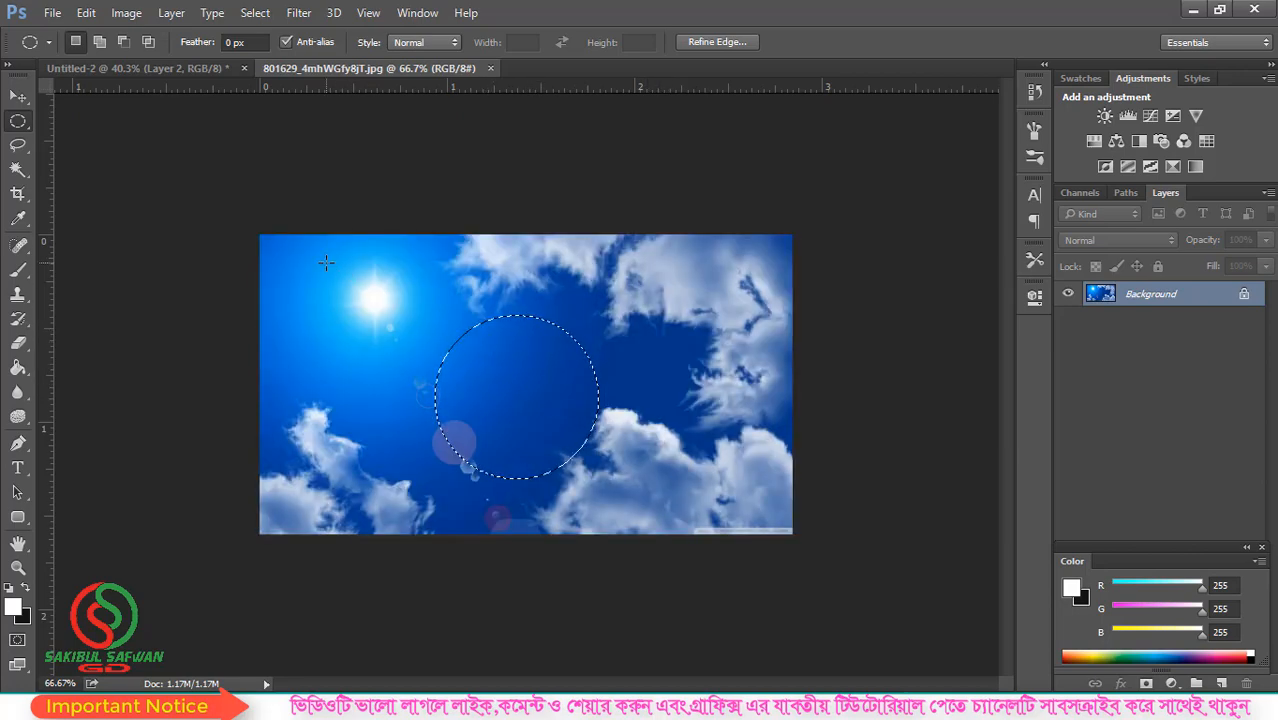
Step: Add a smaller circular selection around the sun, and clear both circles
drag(326, 261, 426, 362)
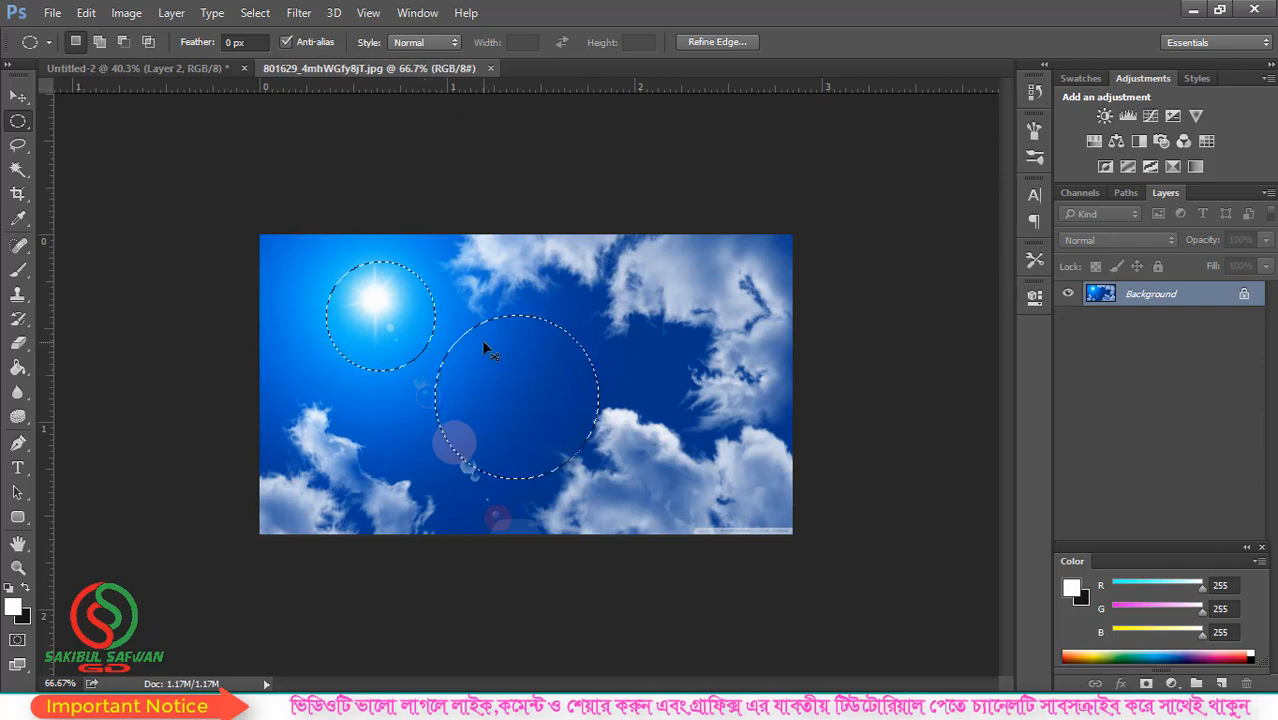
key(ctrl+d)
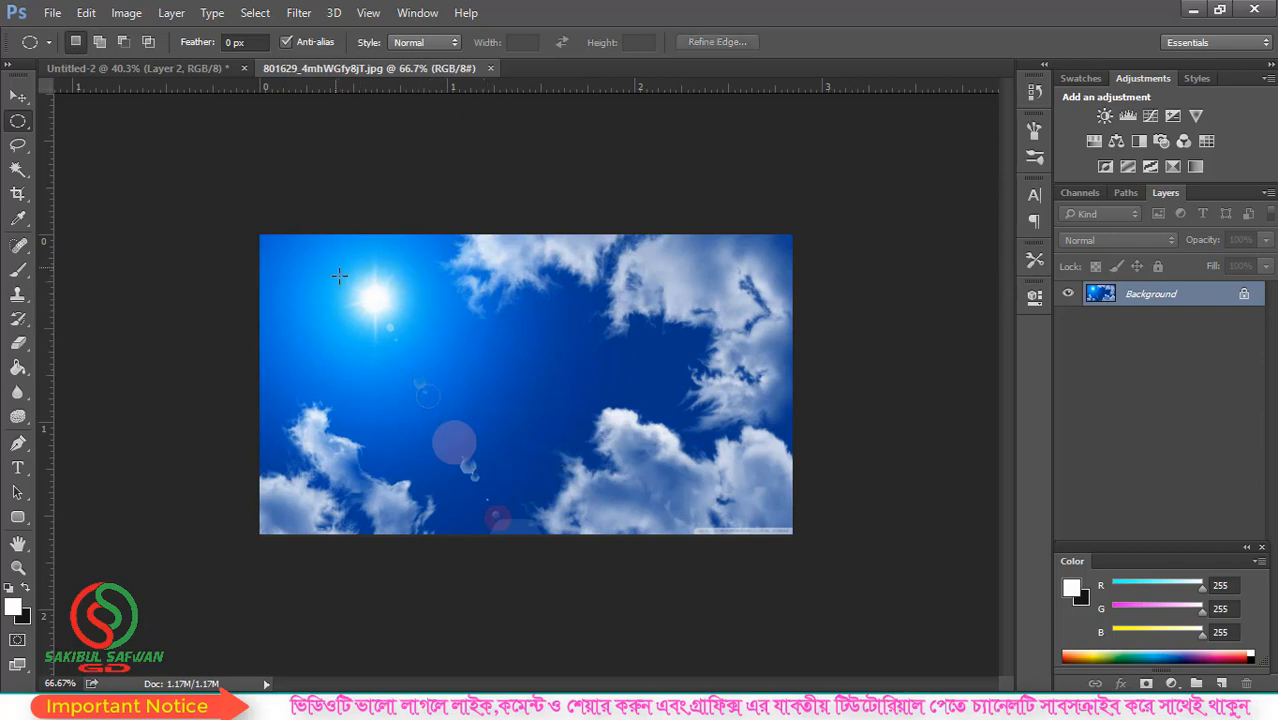
Step: Make a circular selection taking in the sun and the sky below it, and paste a copy into Untitled-2
drag(339, 275, 520, 428)
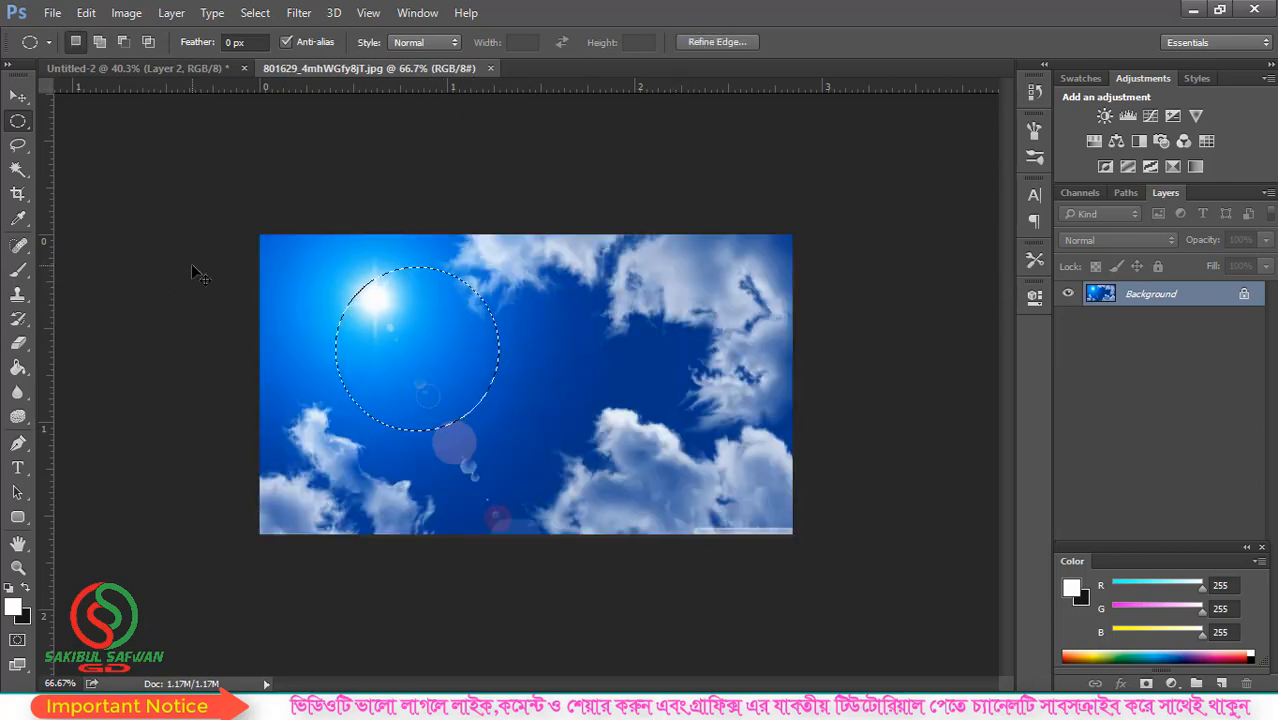
click(96, 14)
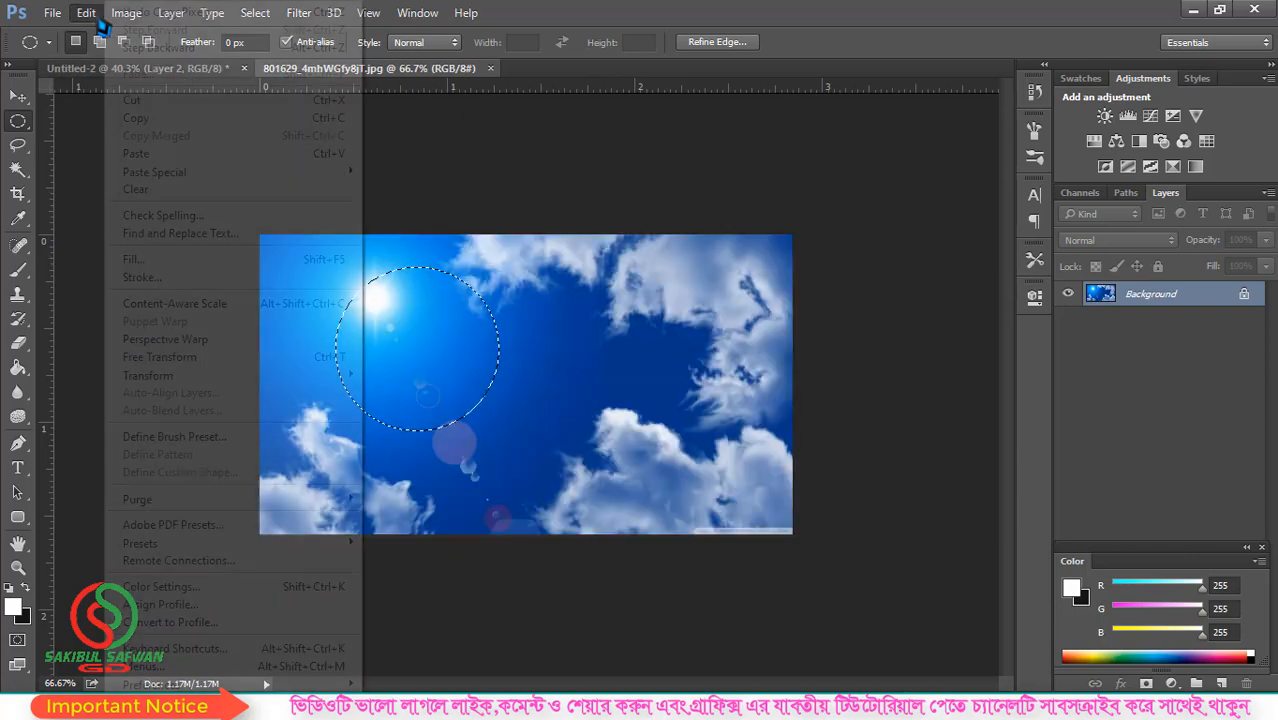
click(160, 119)
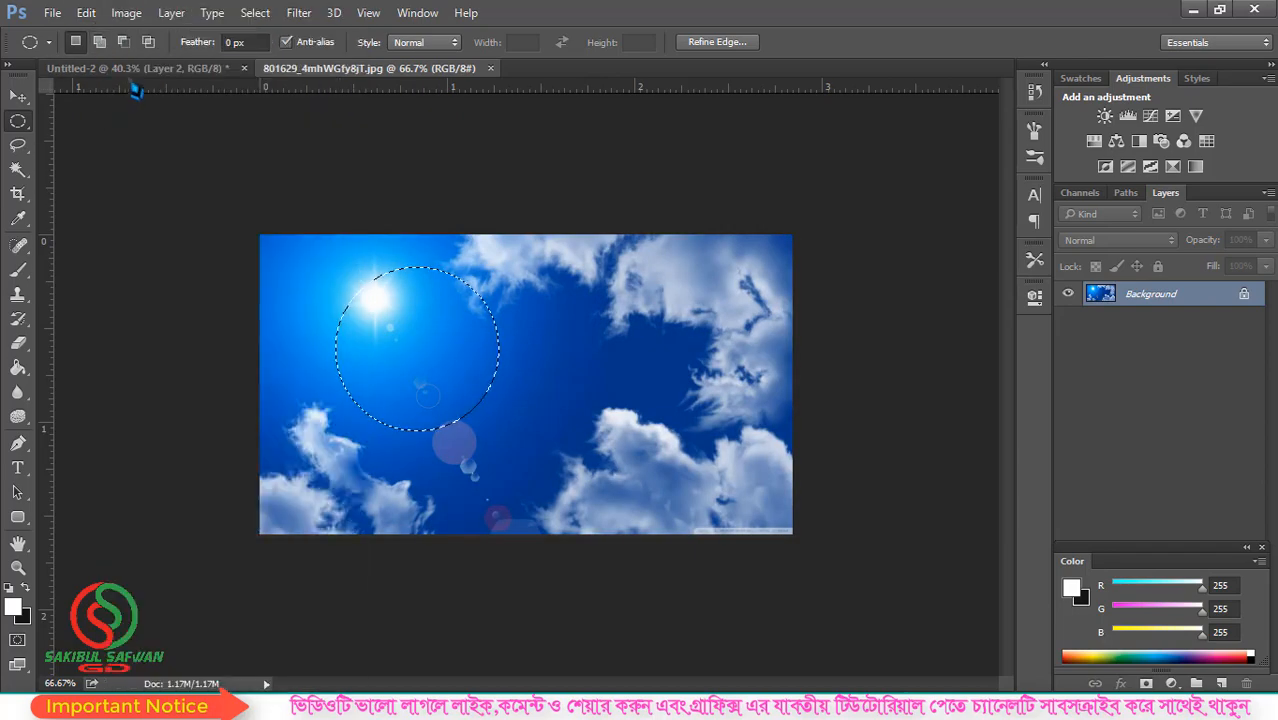
click(138, 68)
click(86, 12)
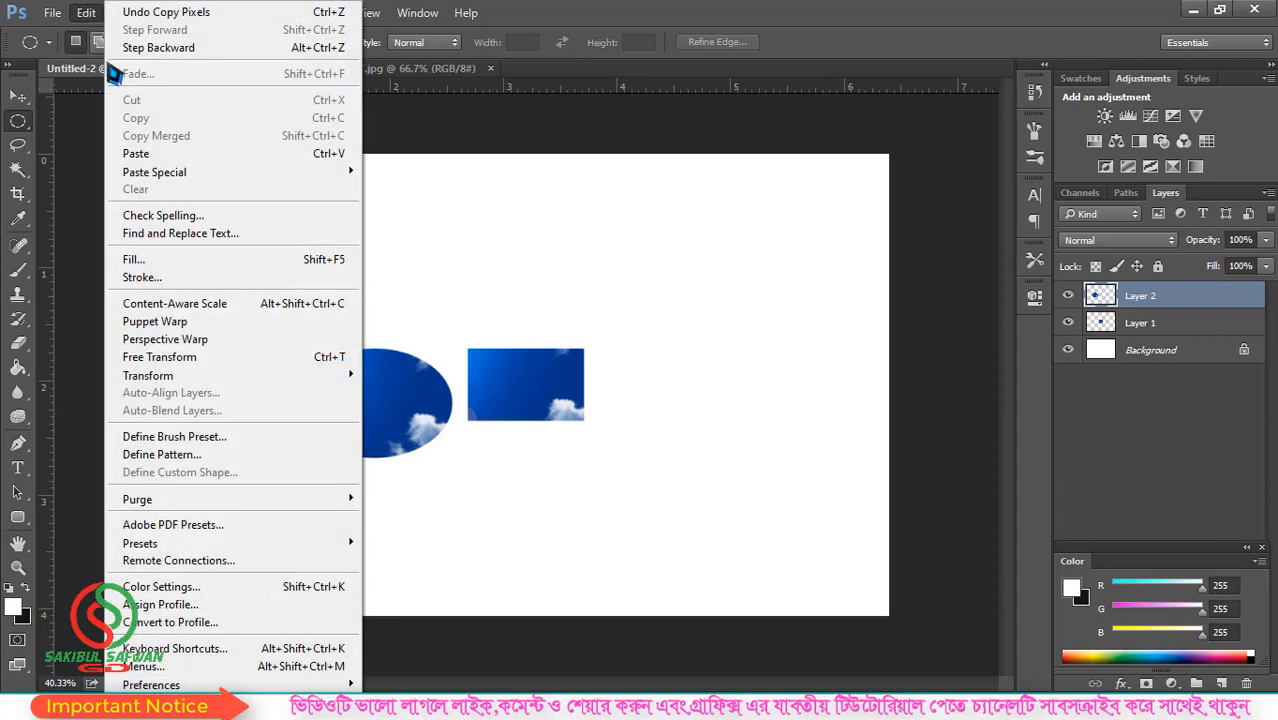
click(130, 156)
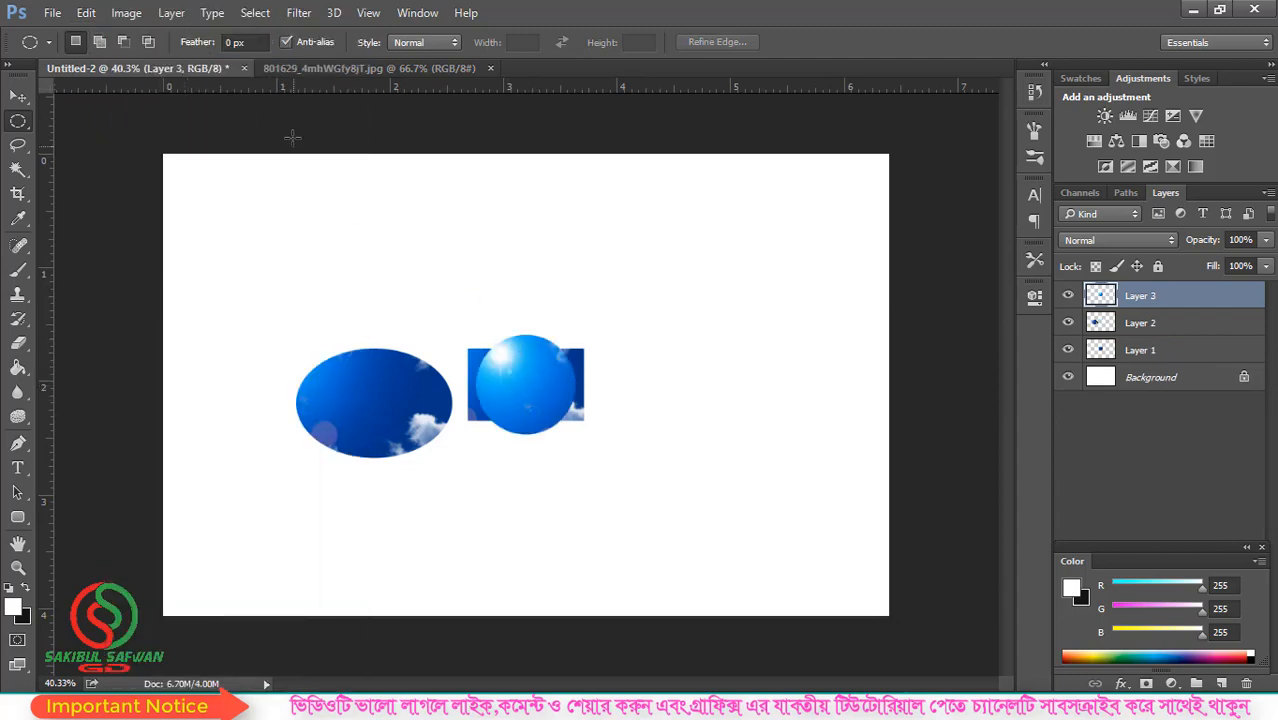
Step: Move the pasted circle in Untitled-2 above the gap between the ellipse and the rectangle
click(325, 69)
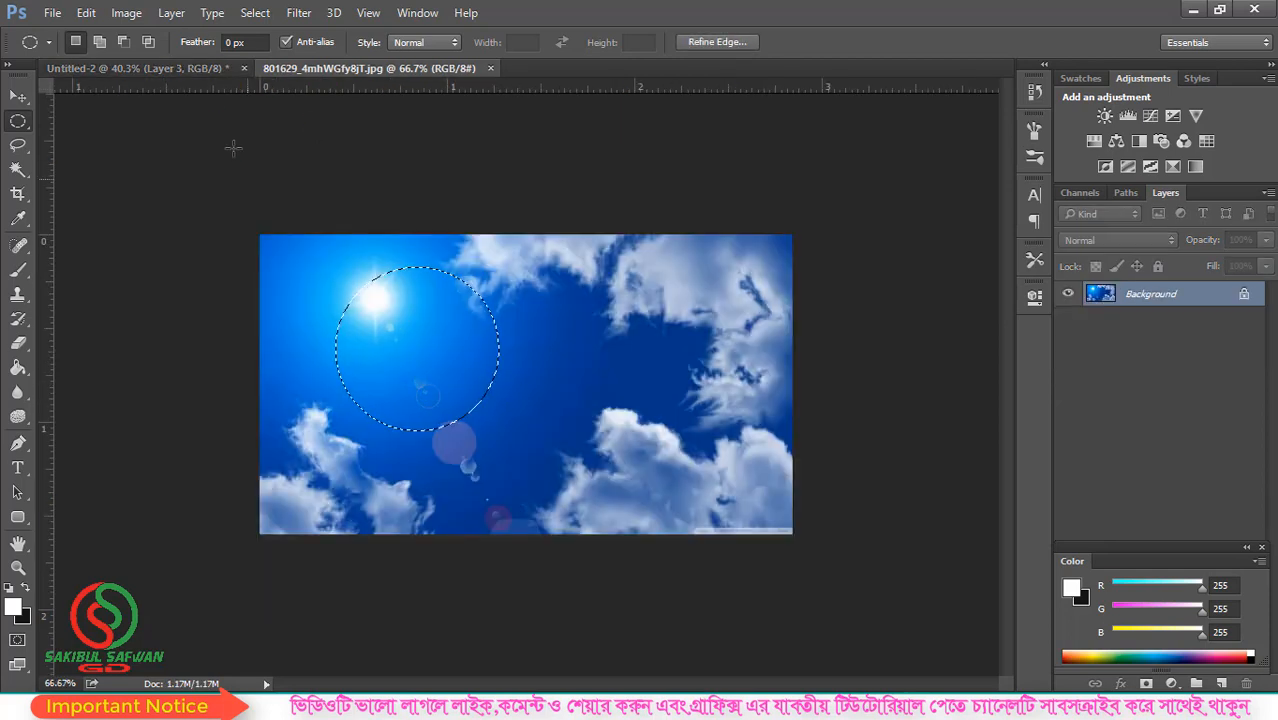
click(200, 69)
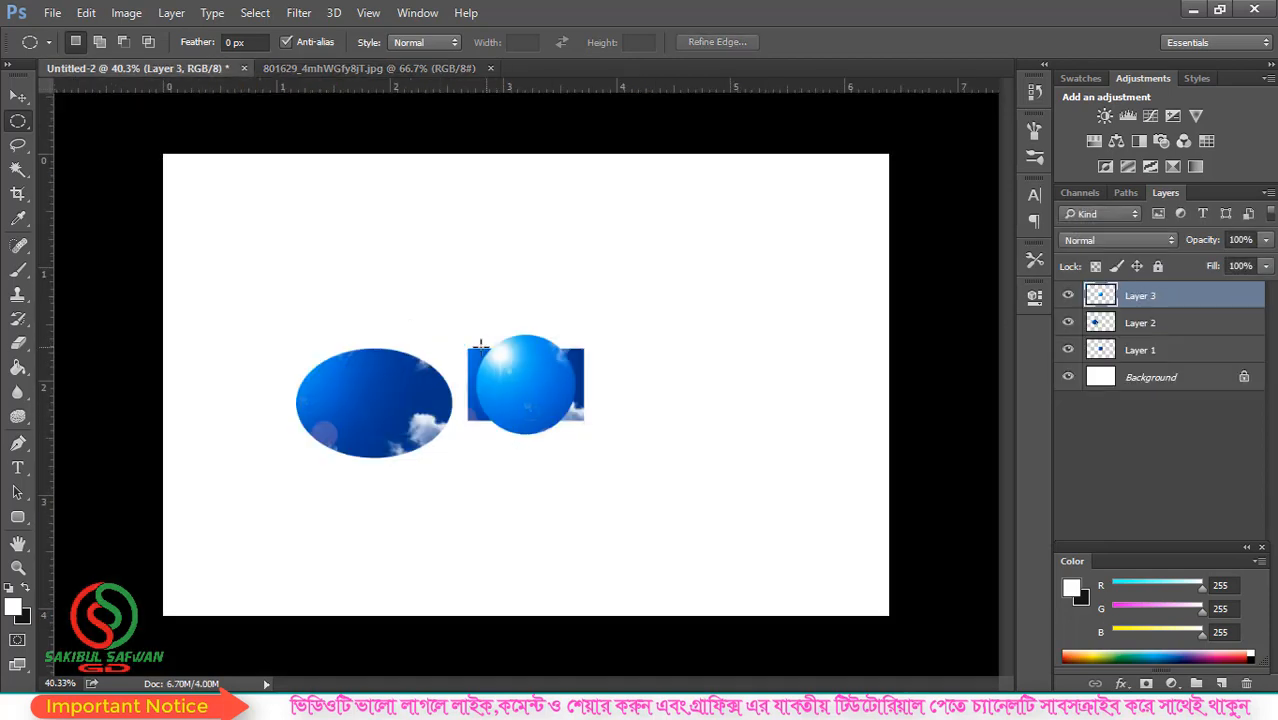
click(17, 95)
drag(502, 379, 428, 278)
Step: Place a single-row marquee selection across the sky image just below the sun's centre, and deselect it
click(17, 120)
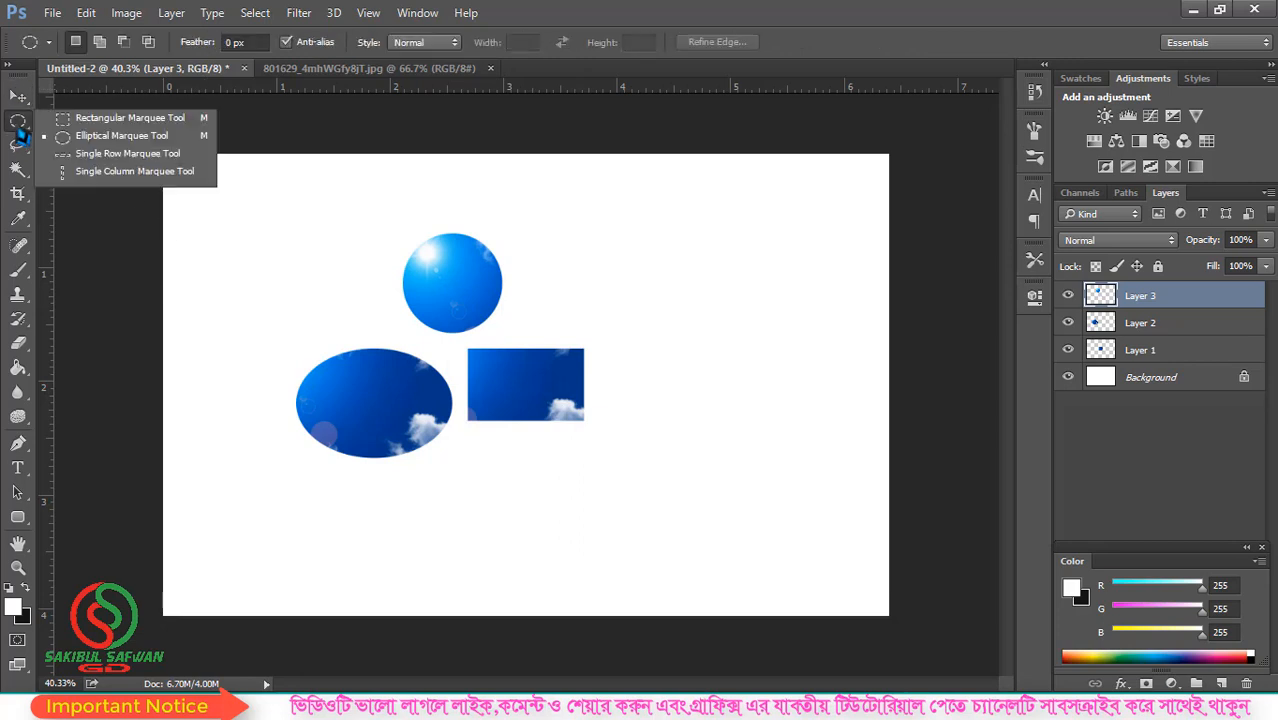
click(160, 155)
click(335, 68)
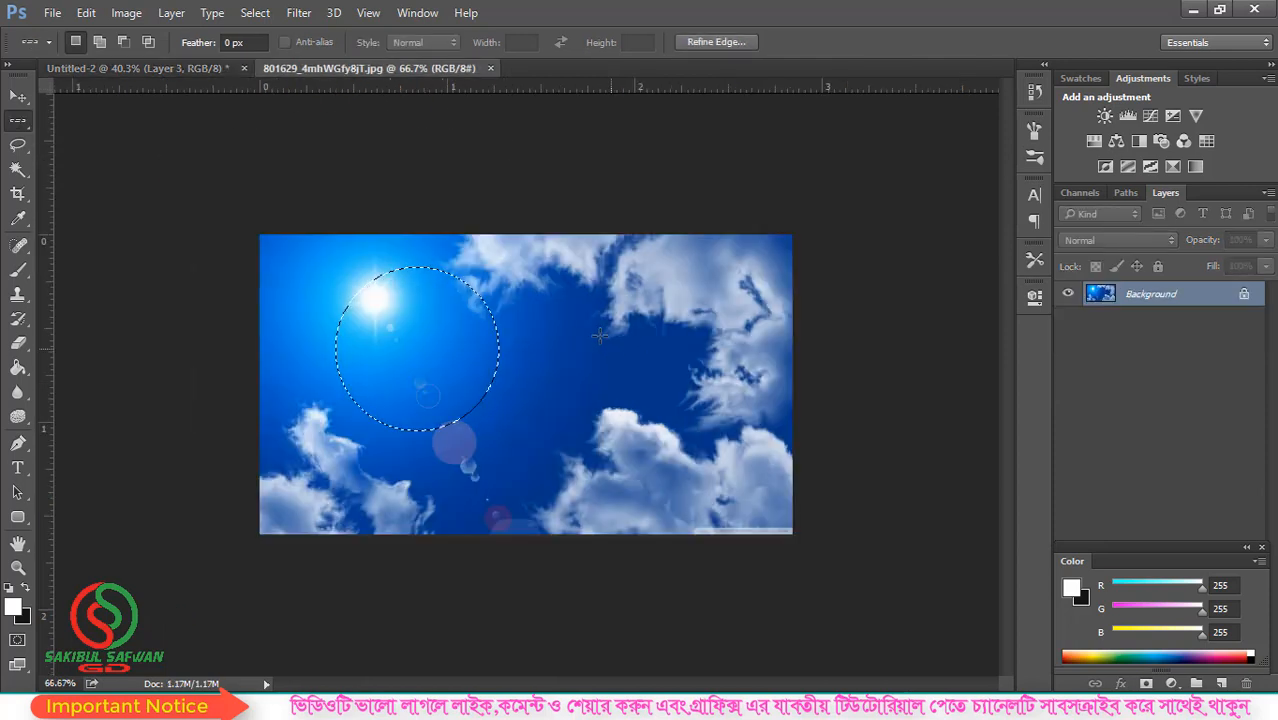
click(575, 310)
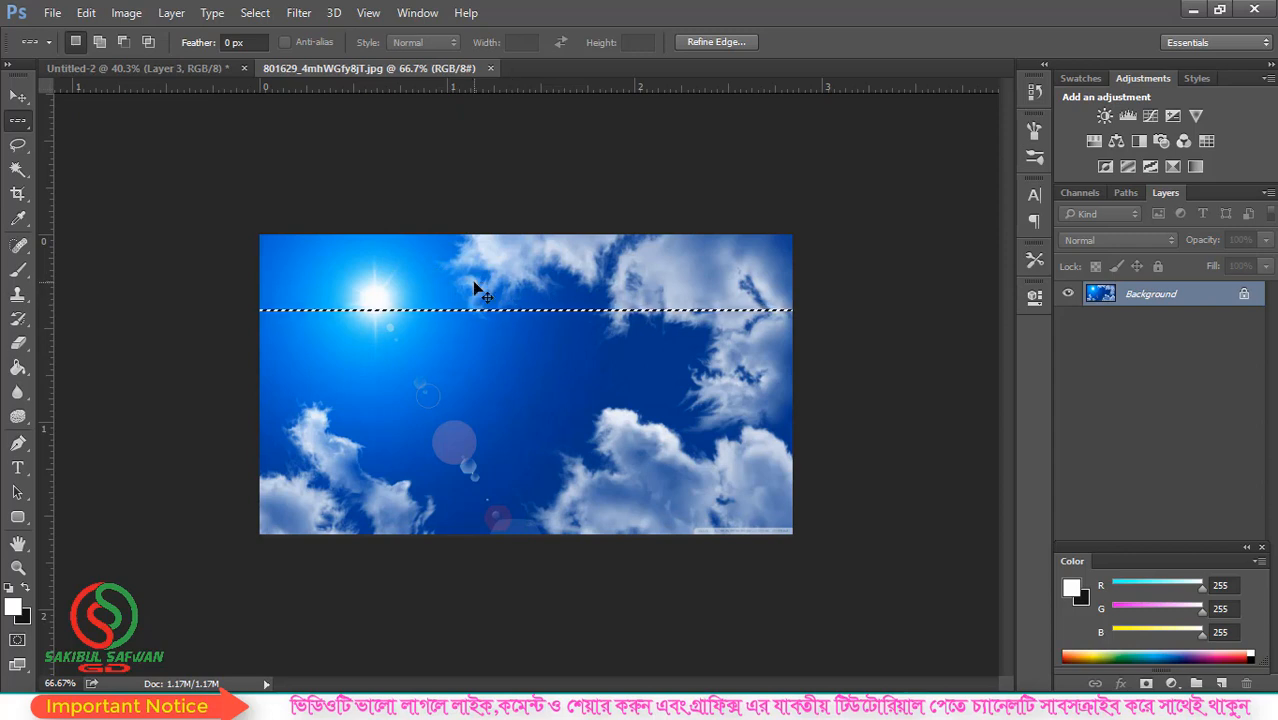
key(ctrl+d)
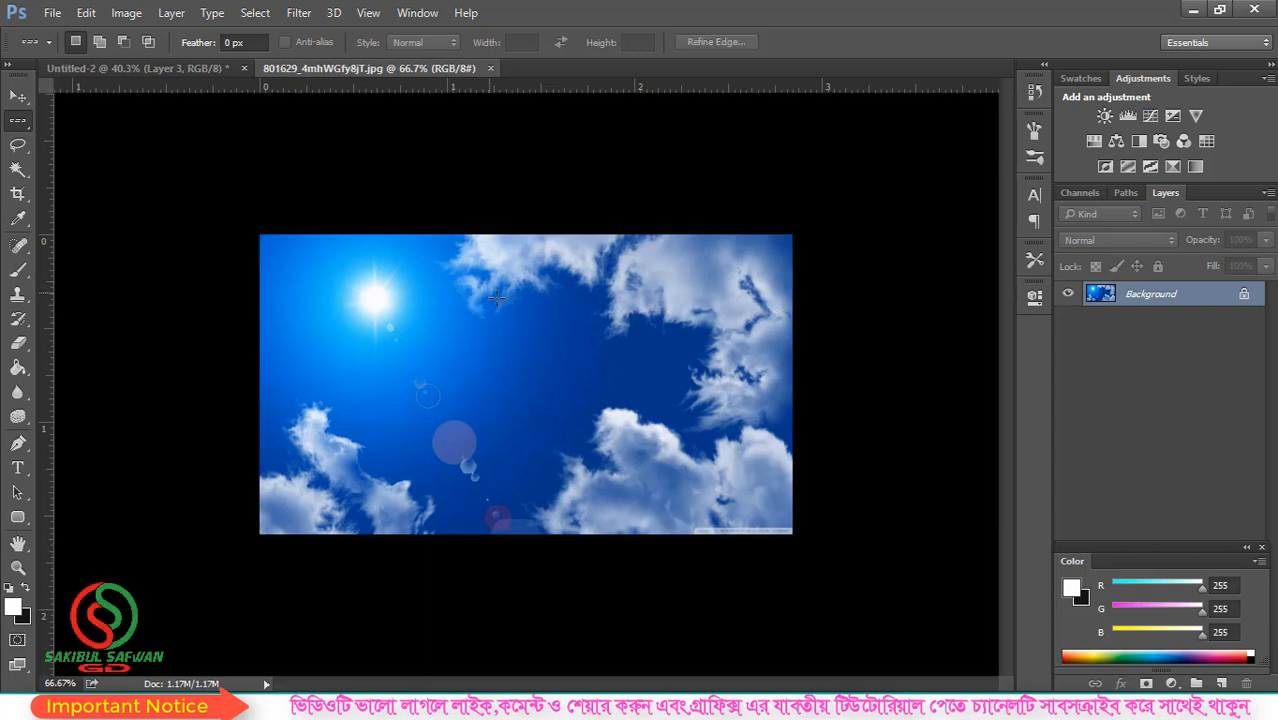
Step: Place a single-row marquee selection across the sky image again and reposition it over the lower clouds
right_click(18, 121)
click(161, 156)
click(480, 345)
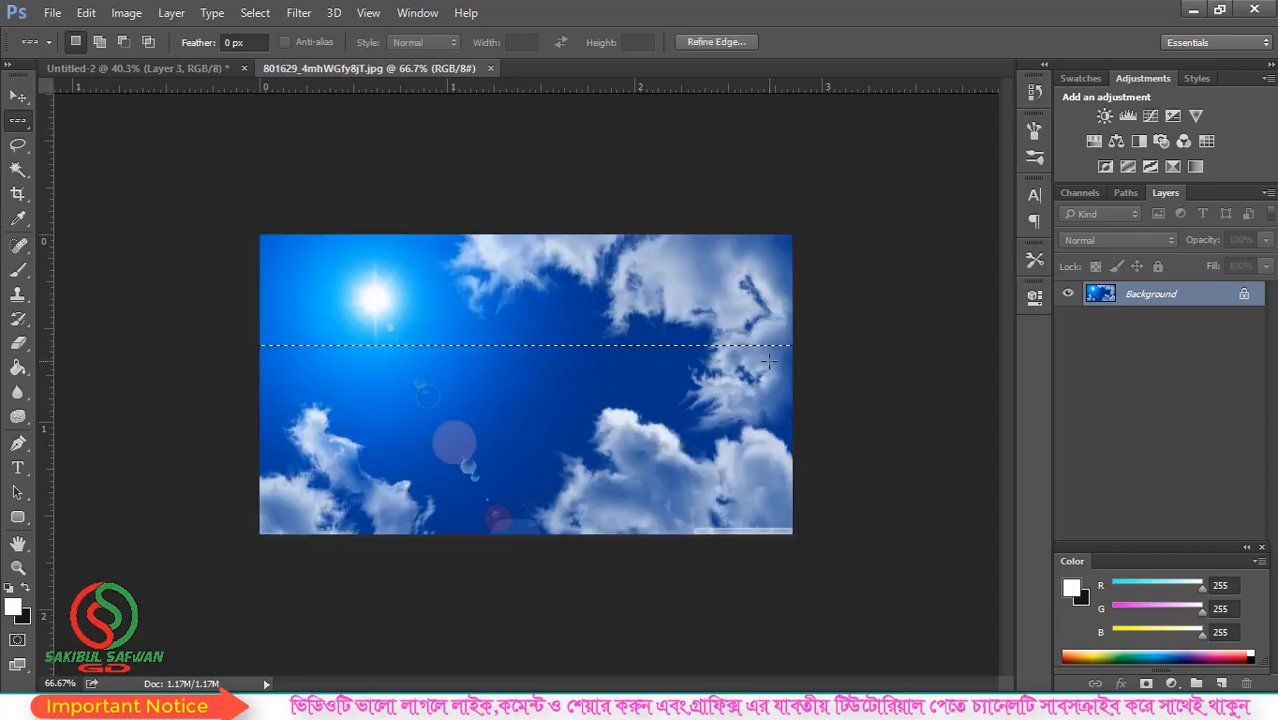
click(437, 317)
drag(437, 330, 471, 446)
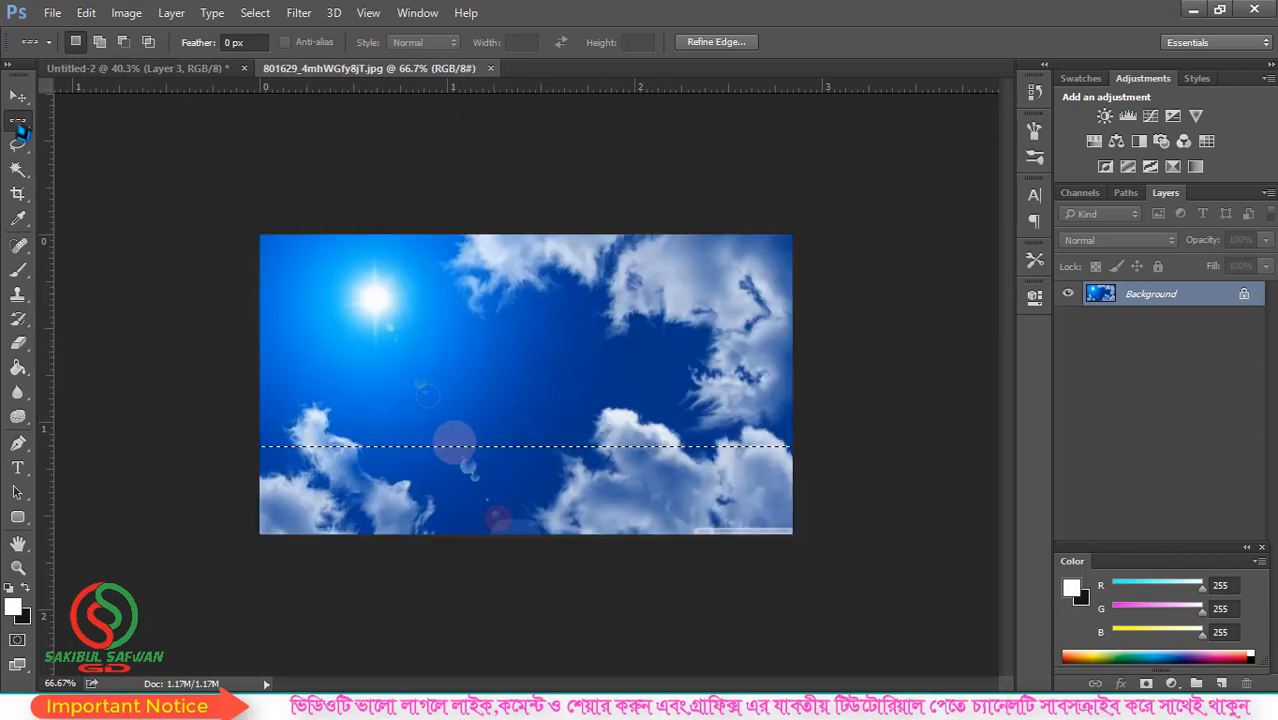
Step: Draw a very thin rectangular marquee selection across the full width of the sky image, just below the sun
right_click(18, 120)
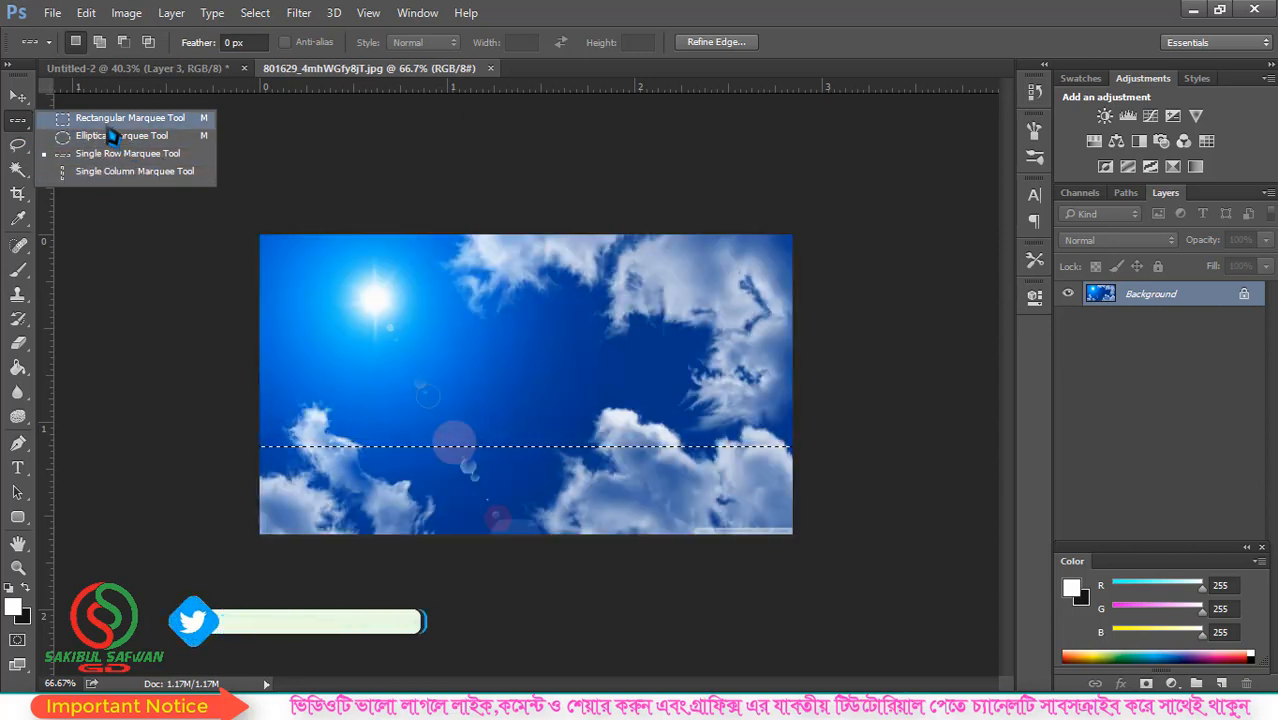
click(145, 122)
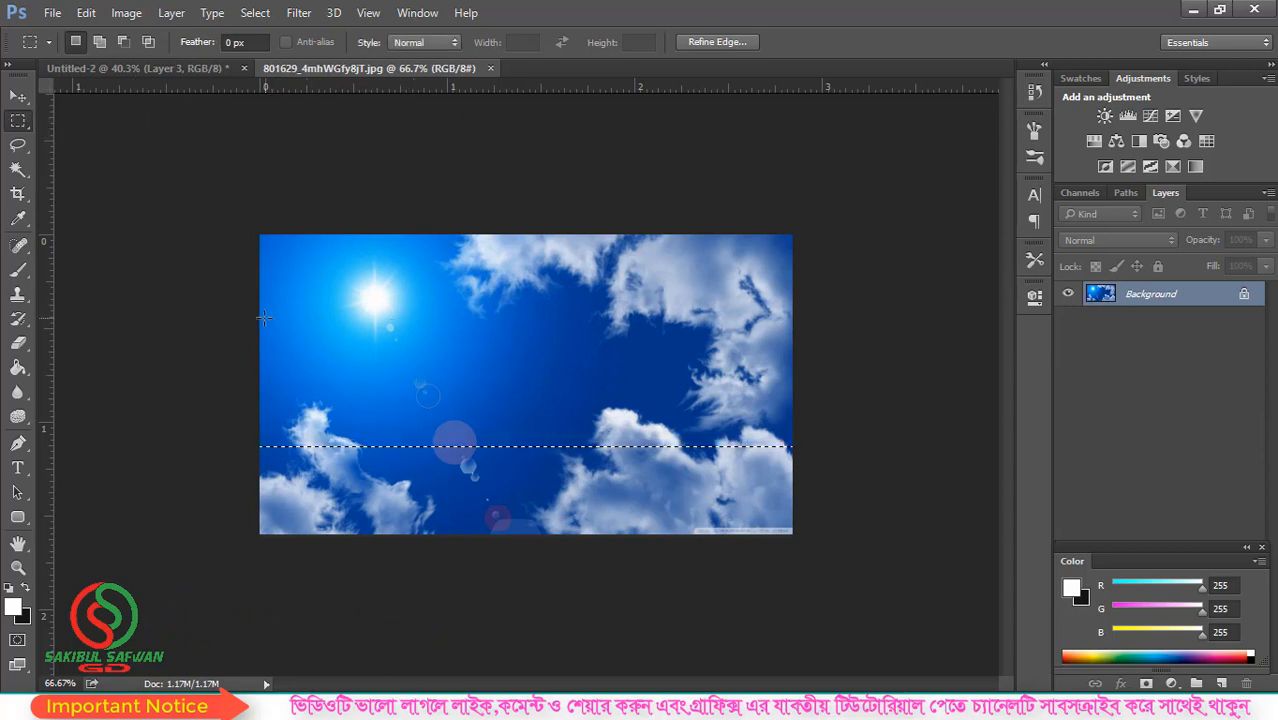
drag(257, 318, 800, 321)
scroll(487, 298, up, 3)
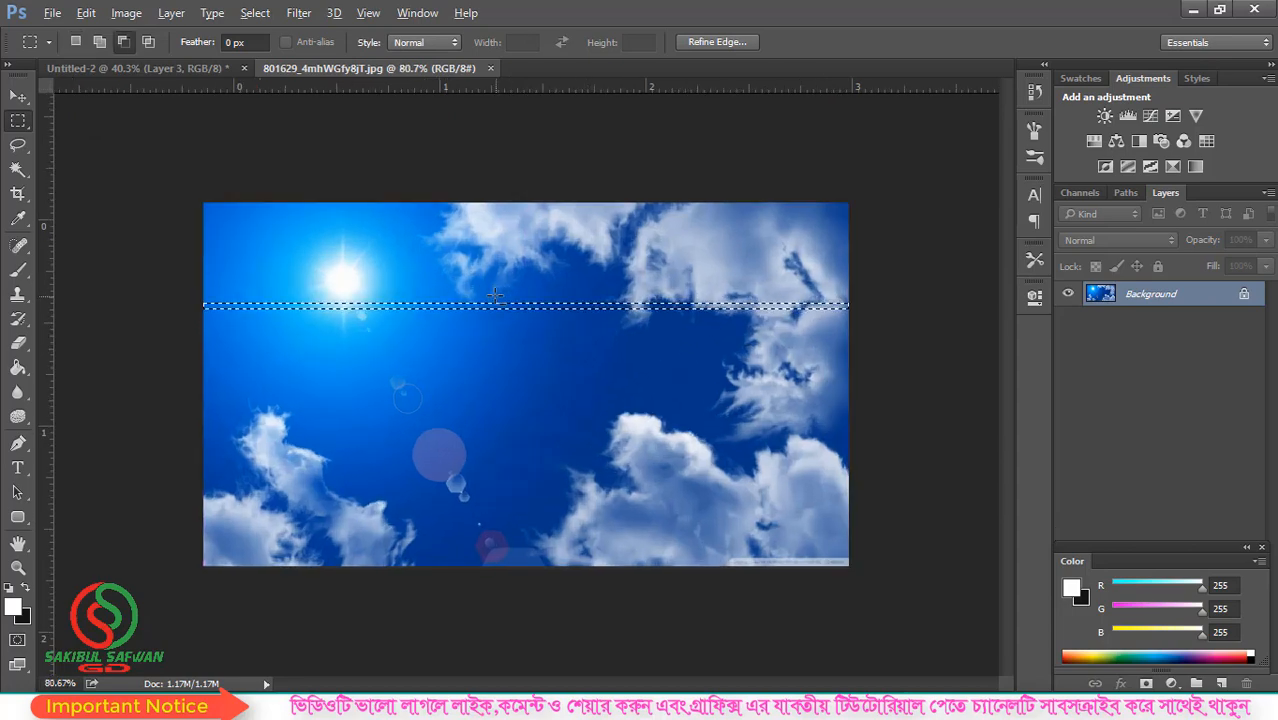
scroll(487, 298, up, 2)
scroll(550, 290, down, 1)
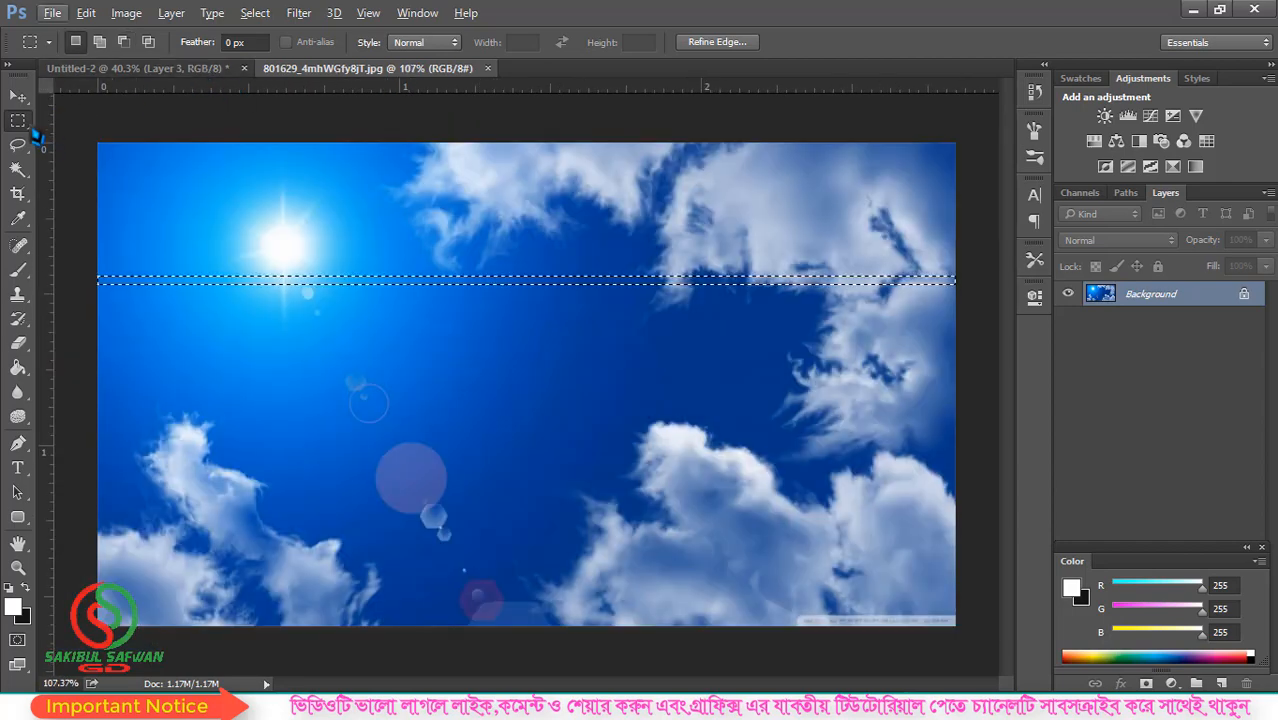
Step: Place a single-column marquee selection on the sky image and reposition it between the sun and the upper clouds
right_click(18, 121)
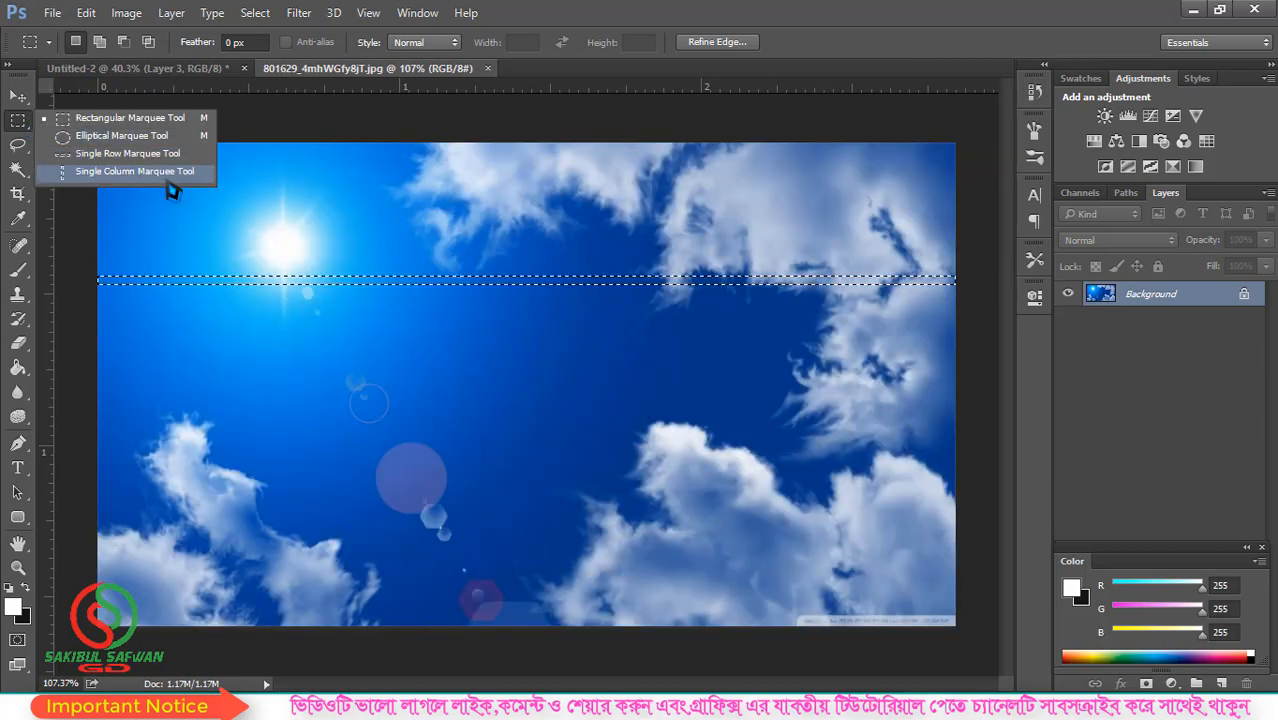
click(148, 174)
click(494, 160)
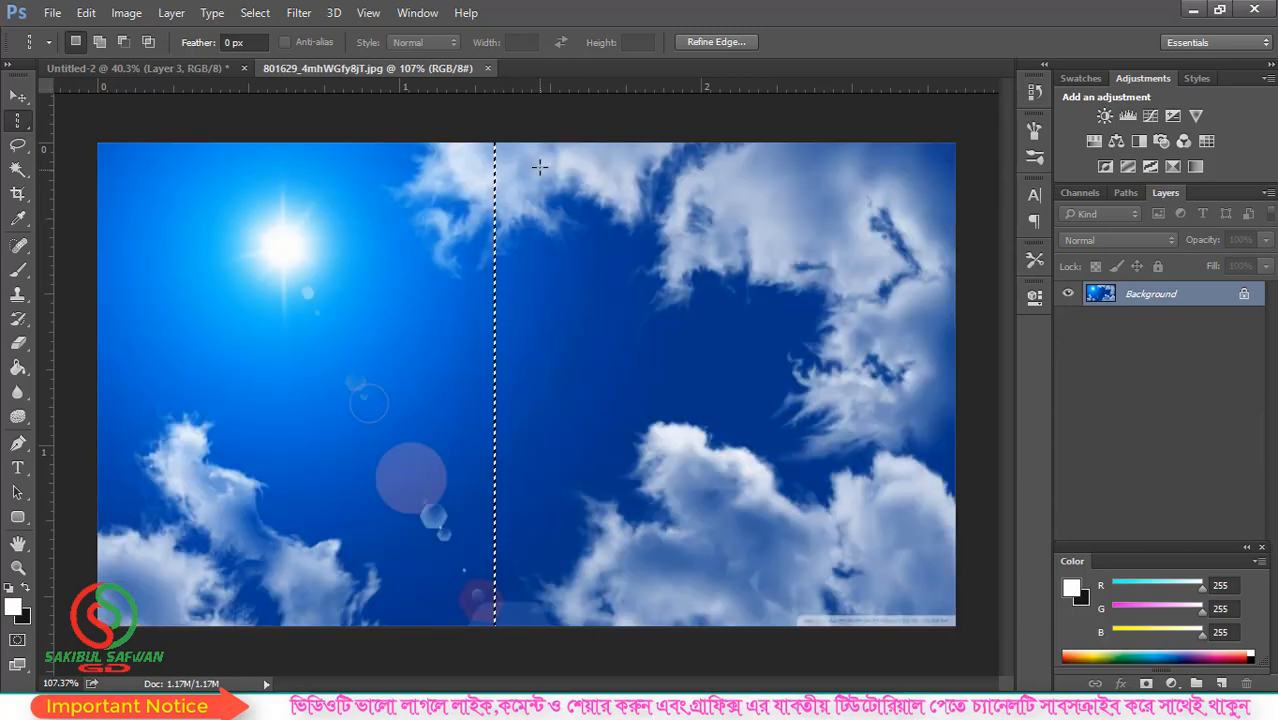
drag(536, 170, 400, 260)
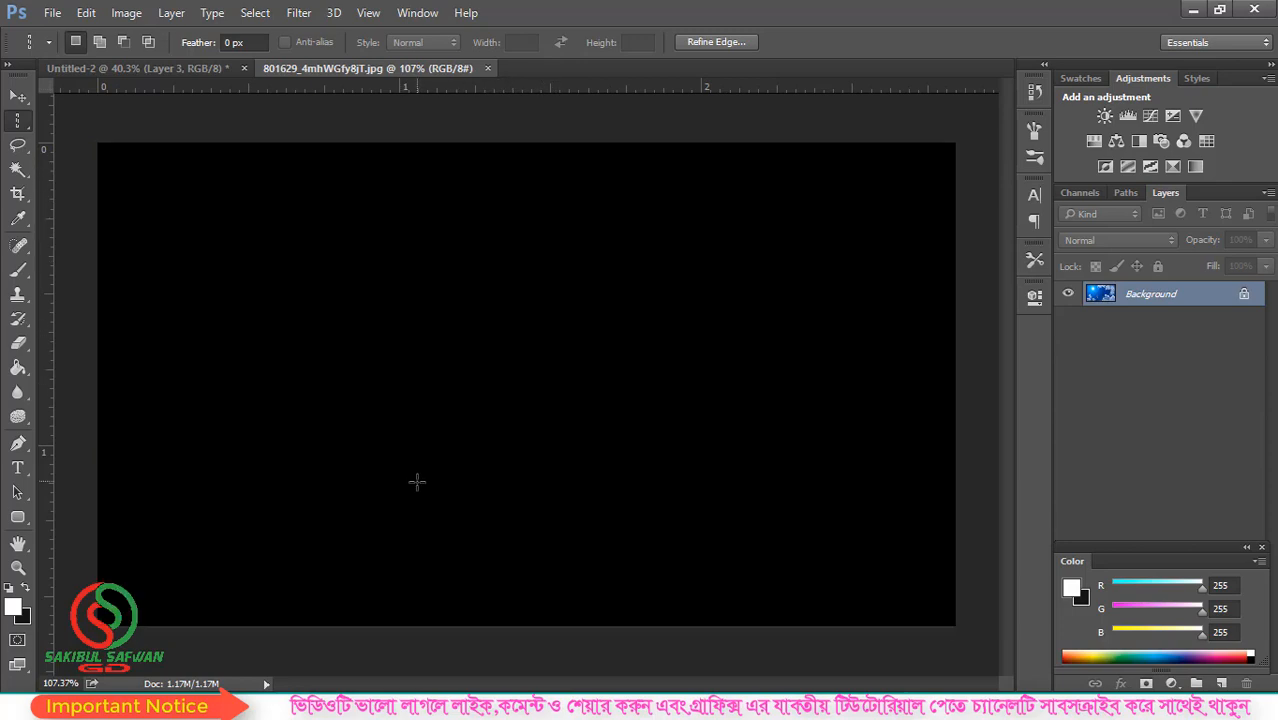
scroll(294, 88, down, 1)
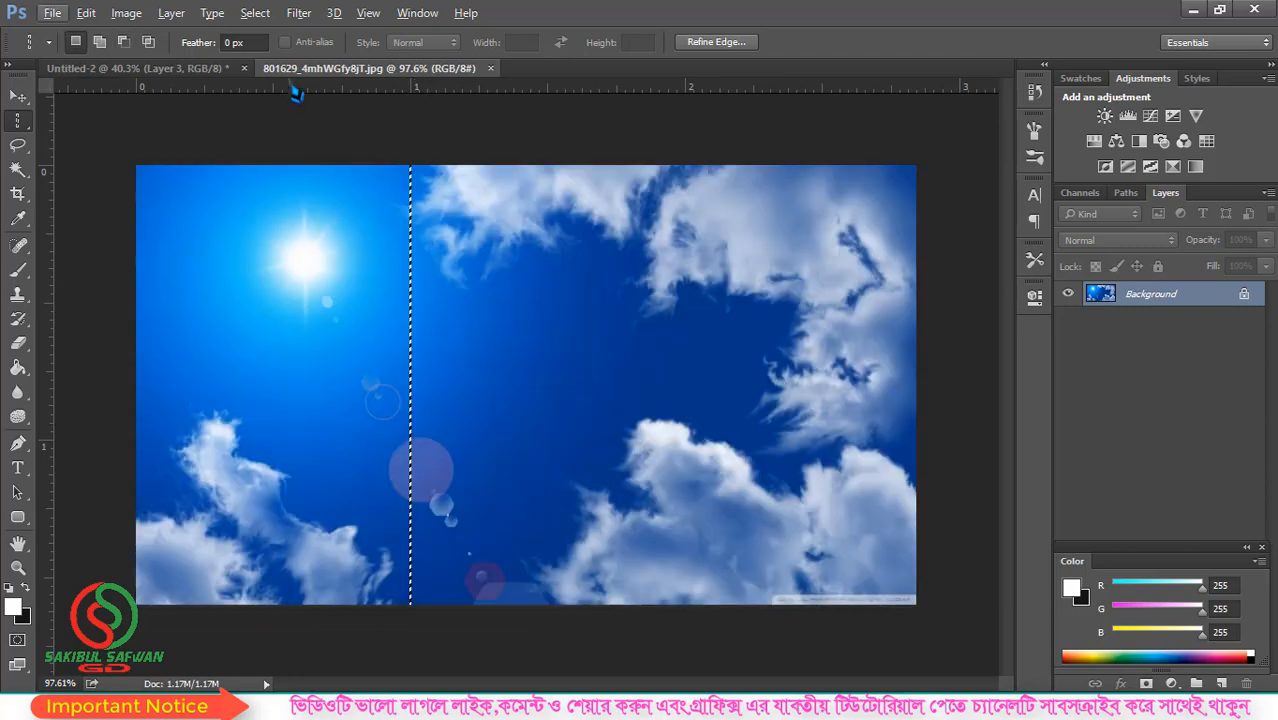
Step: Delete the pasted circle, ellipse and rectangle layers from Untitled-2, leaving only the Background
click(215, 72)
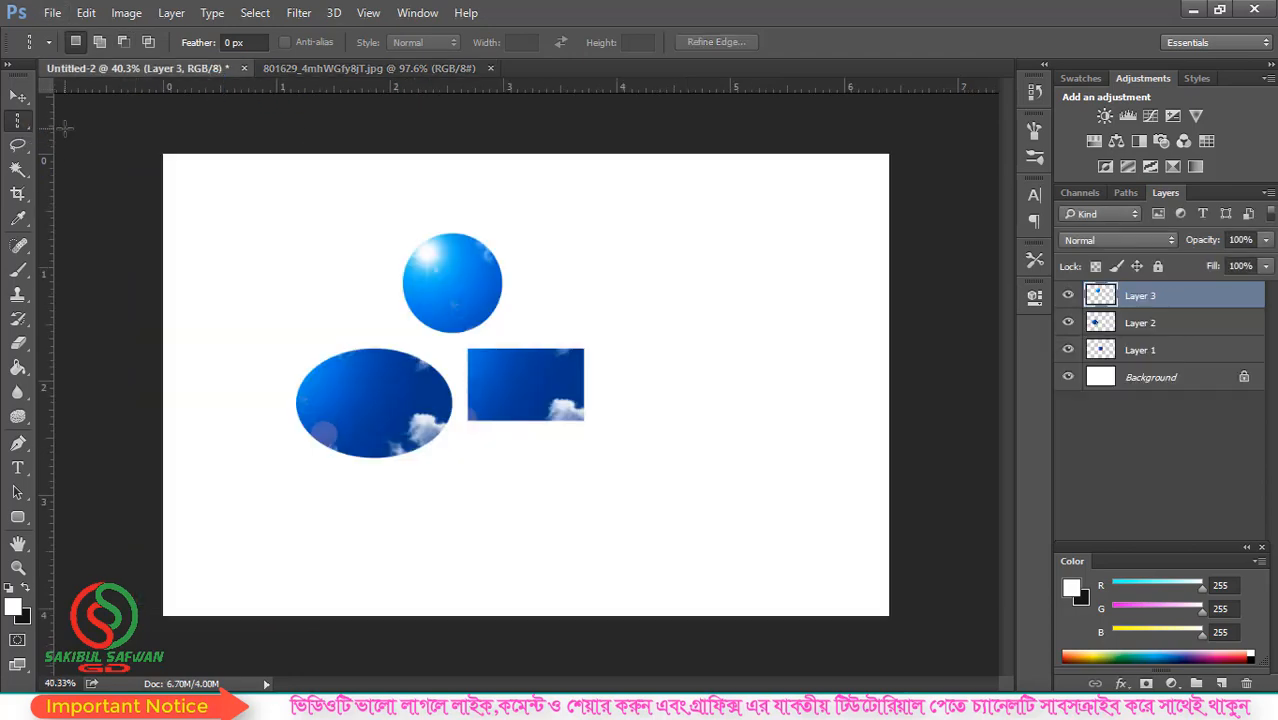
right_click(18, 124)
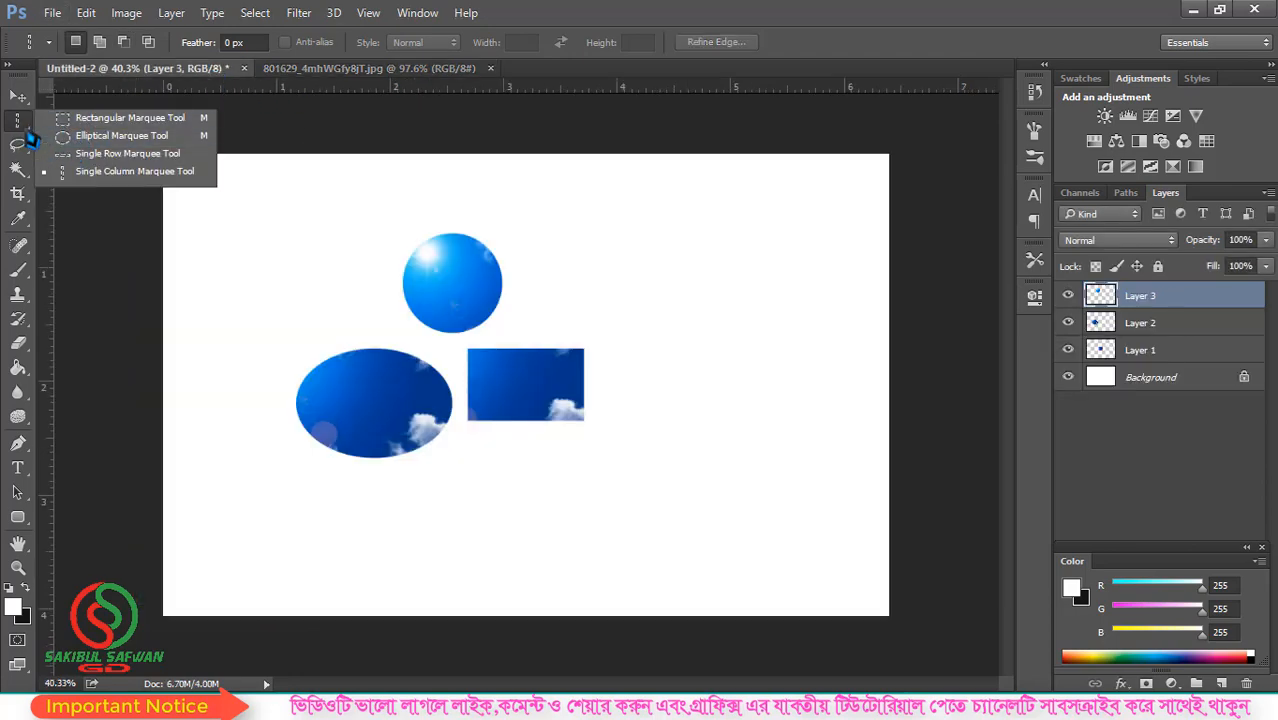
drag(1153, 305, 1246, 683)
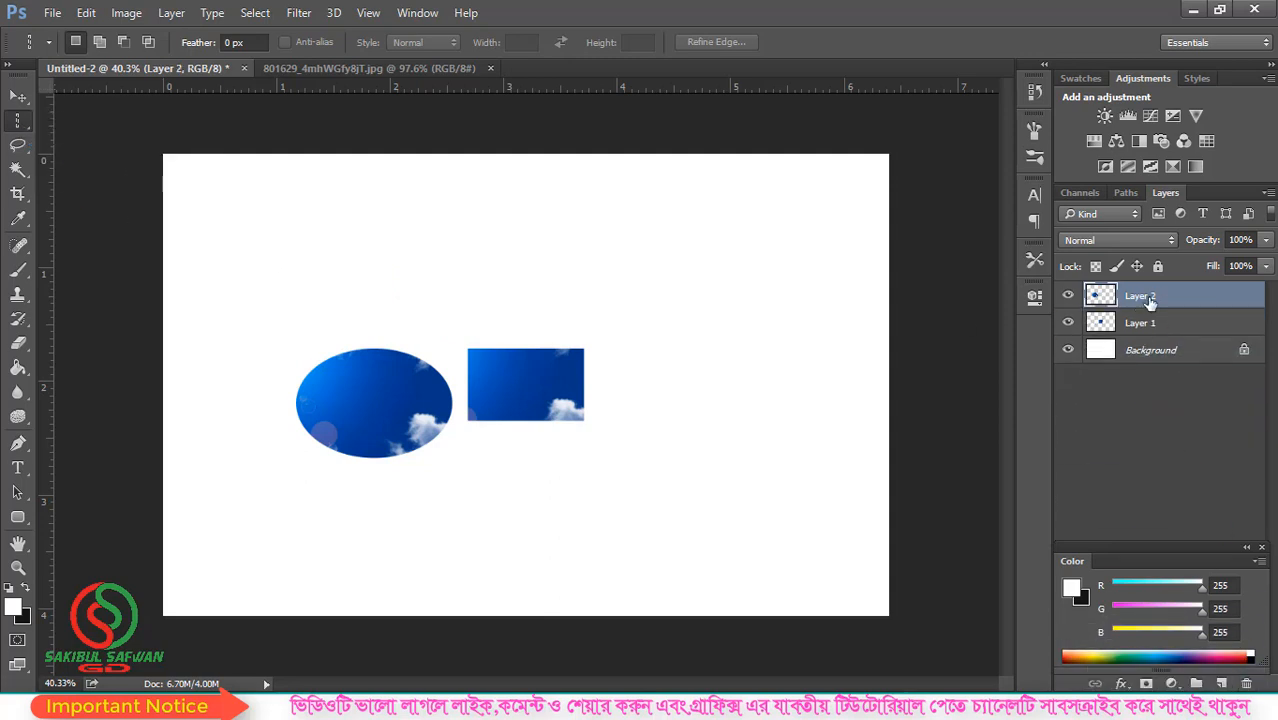
drag(1148, 298, 1248, 681)
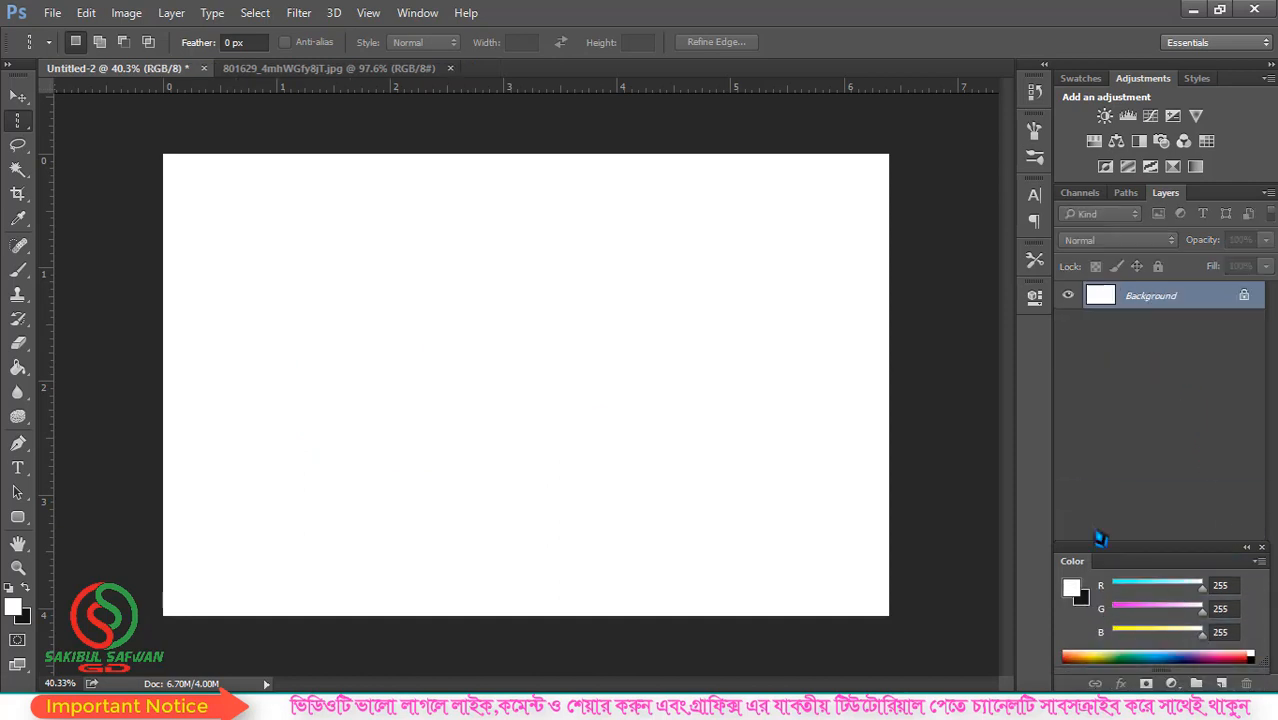
Step: Clear the single-column selection on the sky image using the Lasso Tool
click(17, 150)
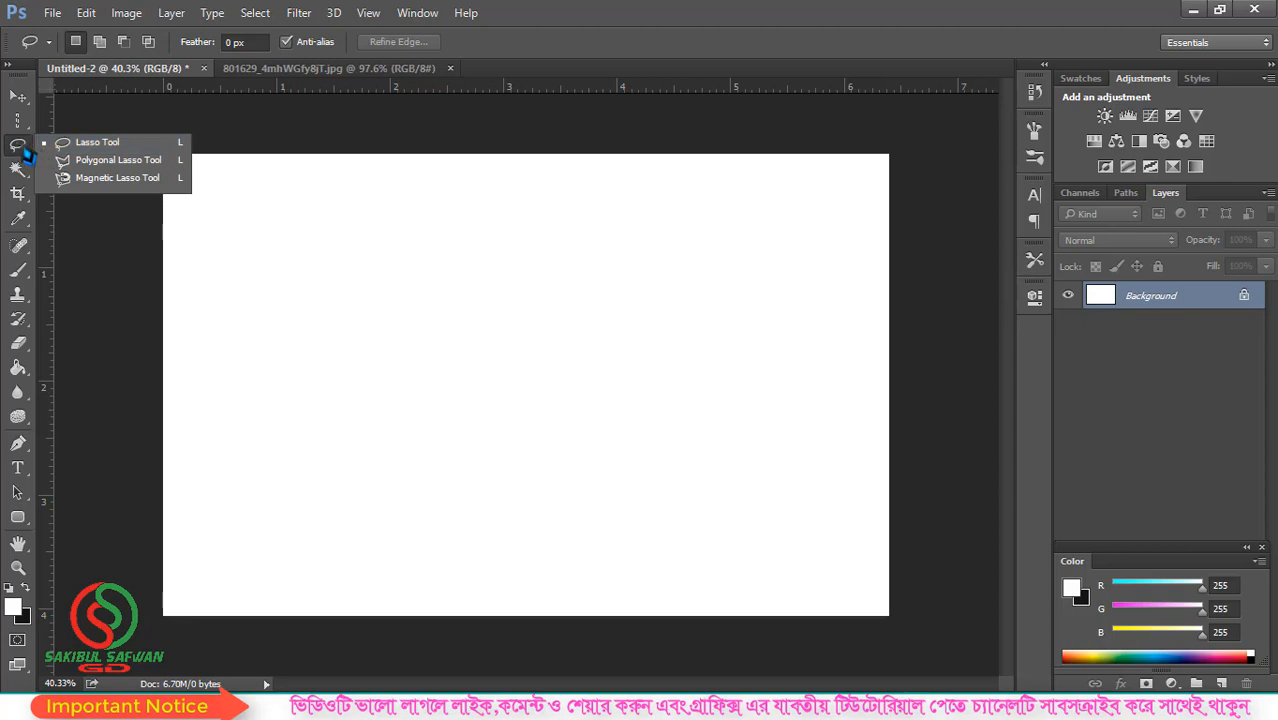
click(283, 72)
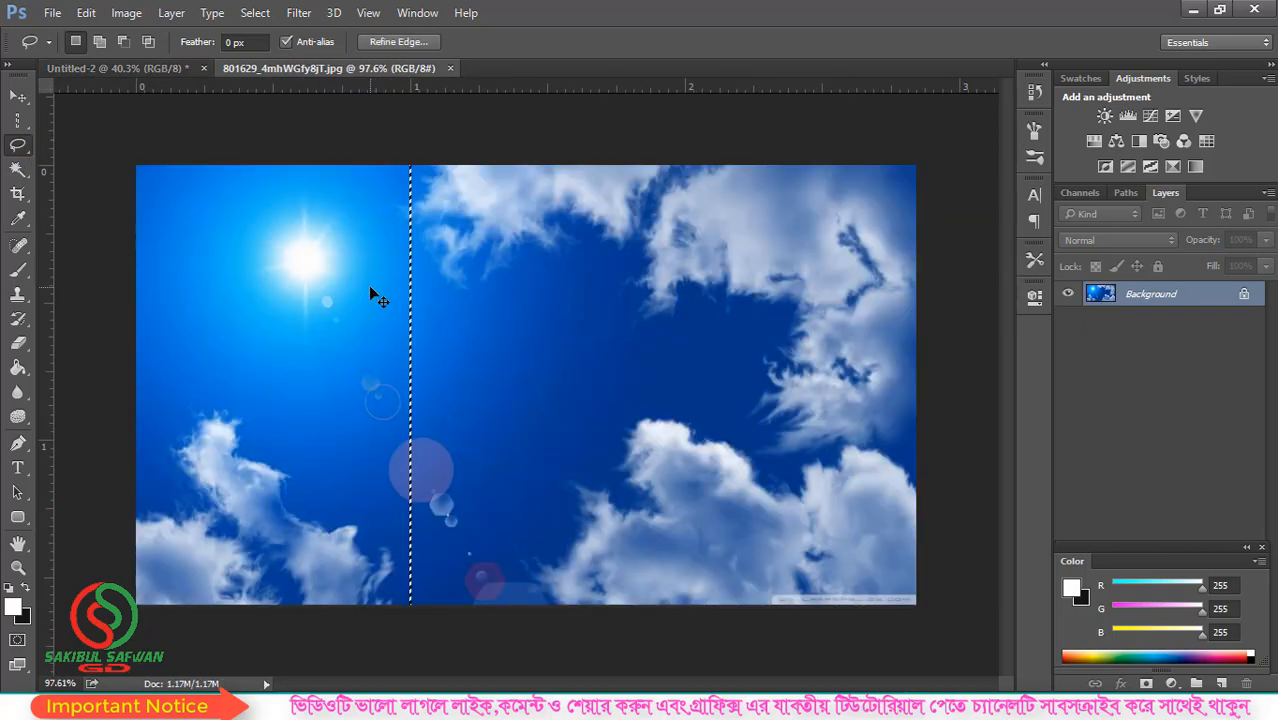
click(369, 285)
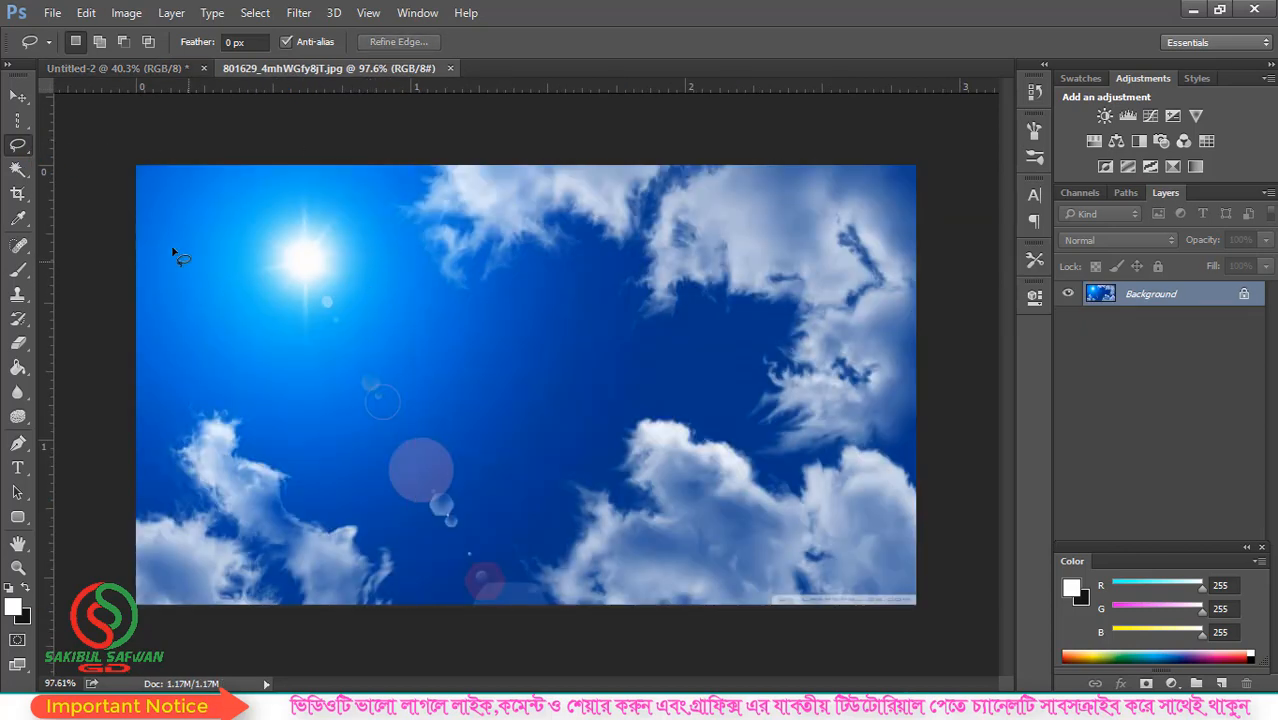
Step: Draw an irregular freehand Lasso selection around the central blue sky and part of the lower clouds
right_click(18, 145)
click(101, 148)
drag(521, 325, 544, 289)
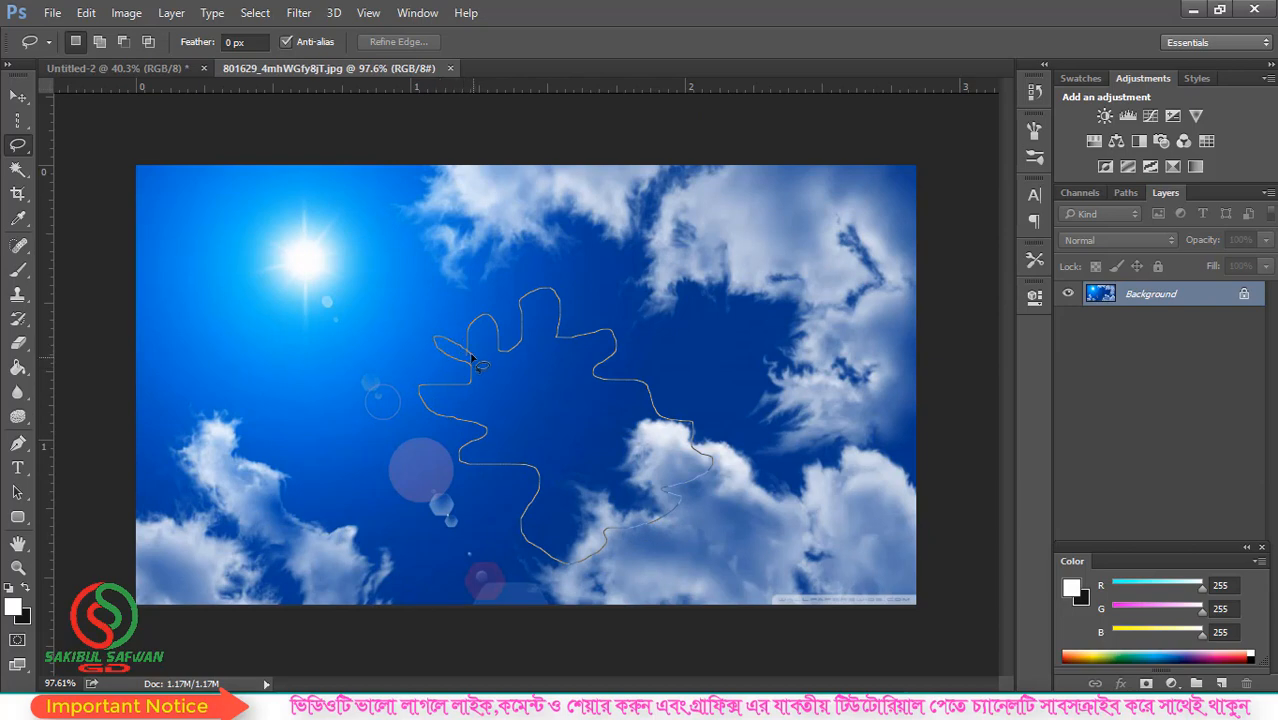
drag(466, 360, 468, 362)
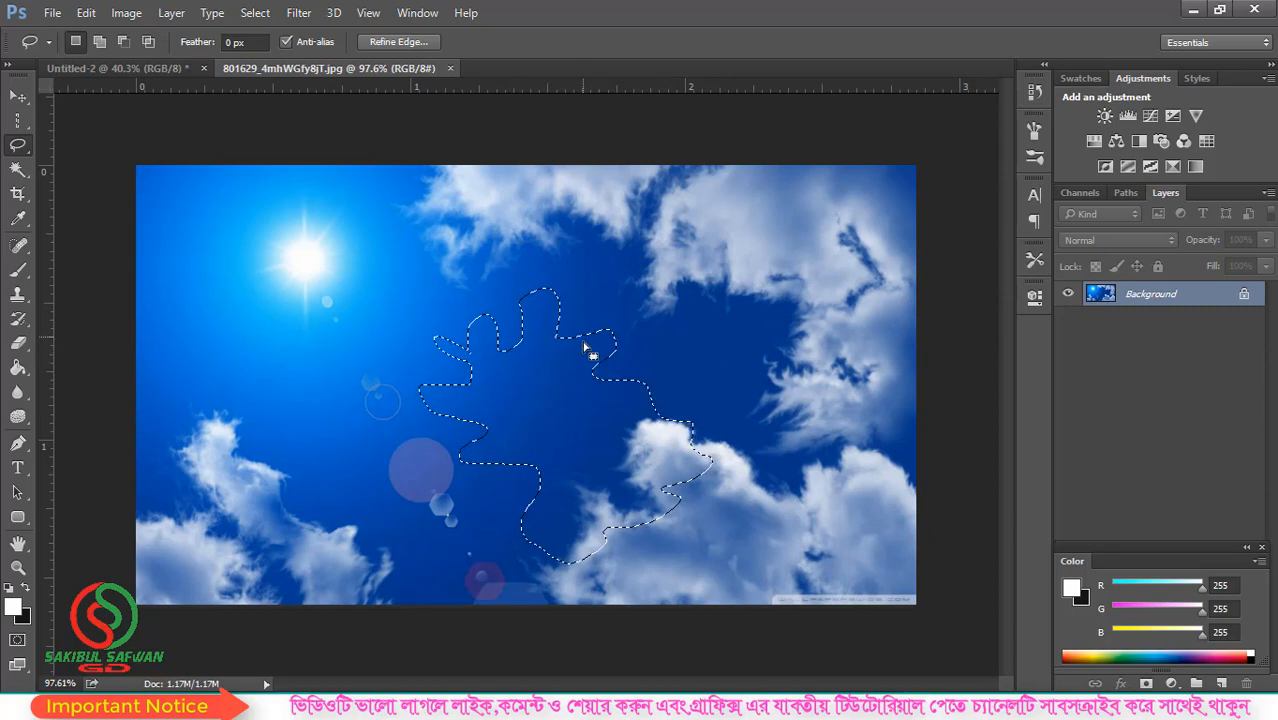
Step: Copy the freehand selection from the sky image and paste it into Untitled-2
alt+scroll(594, 392, up, 1)
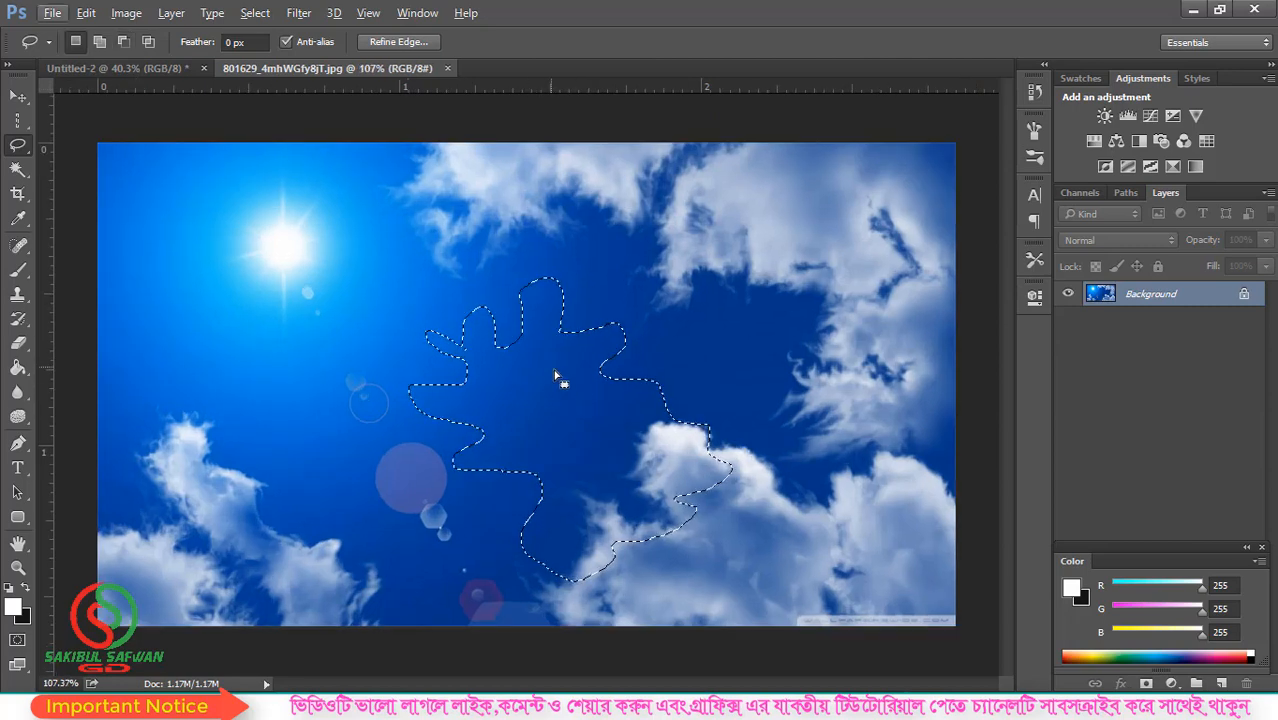
click(89, 13)
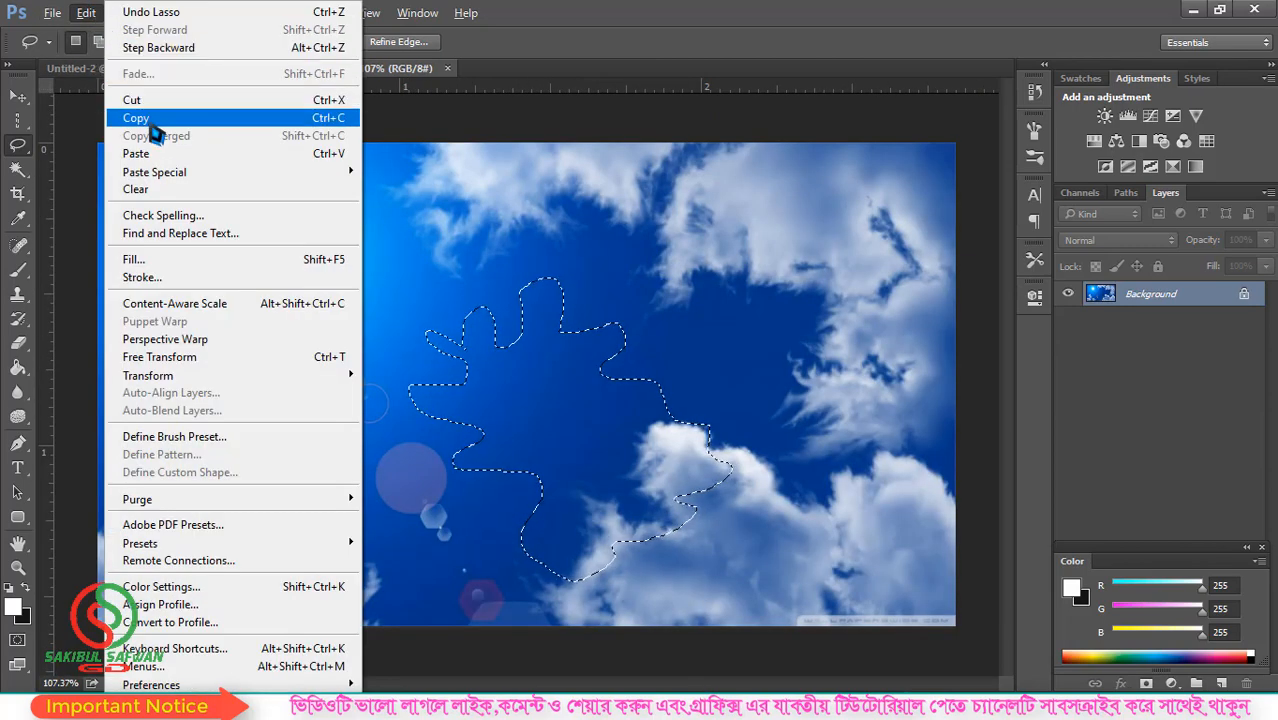
click(151, 120)
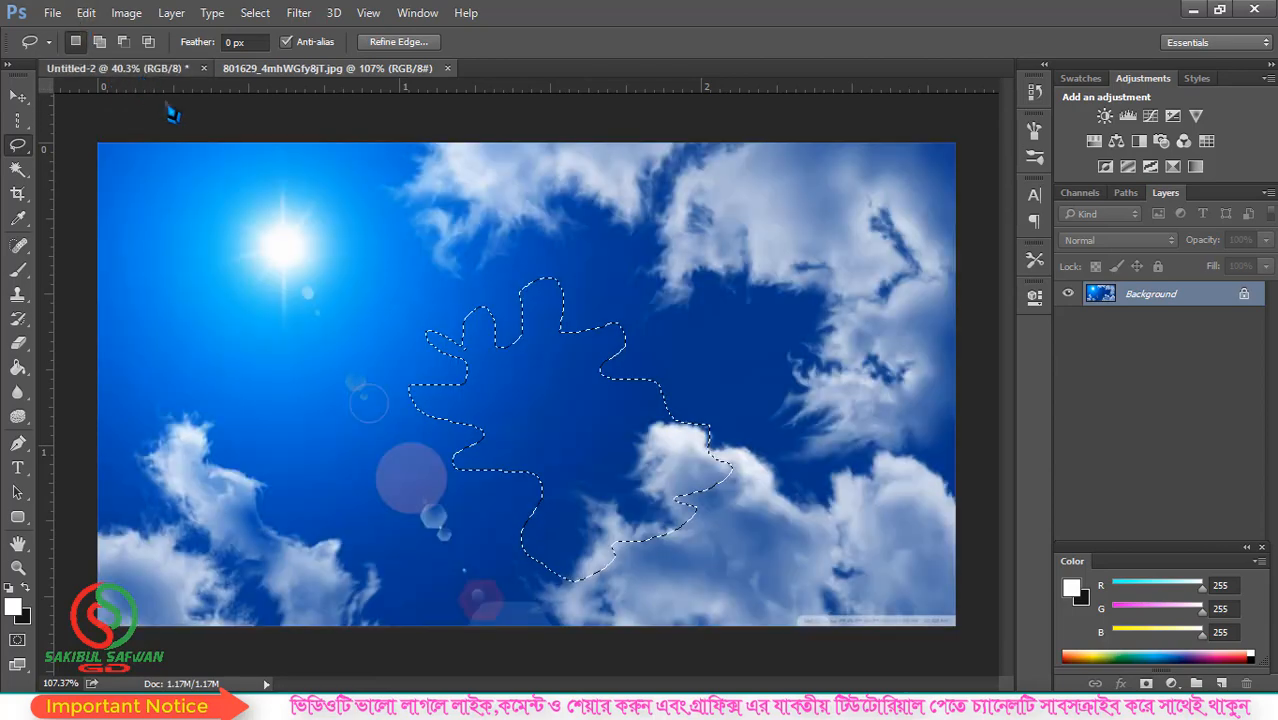
click(150, 68)
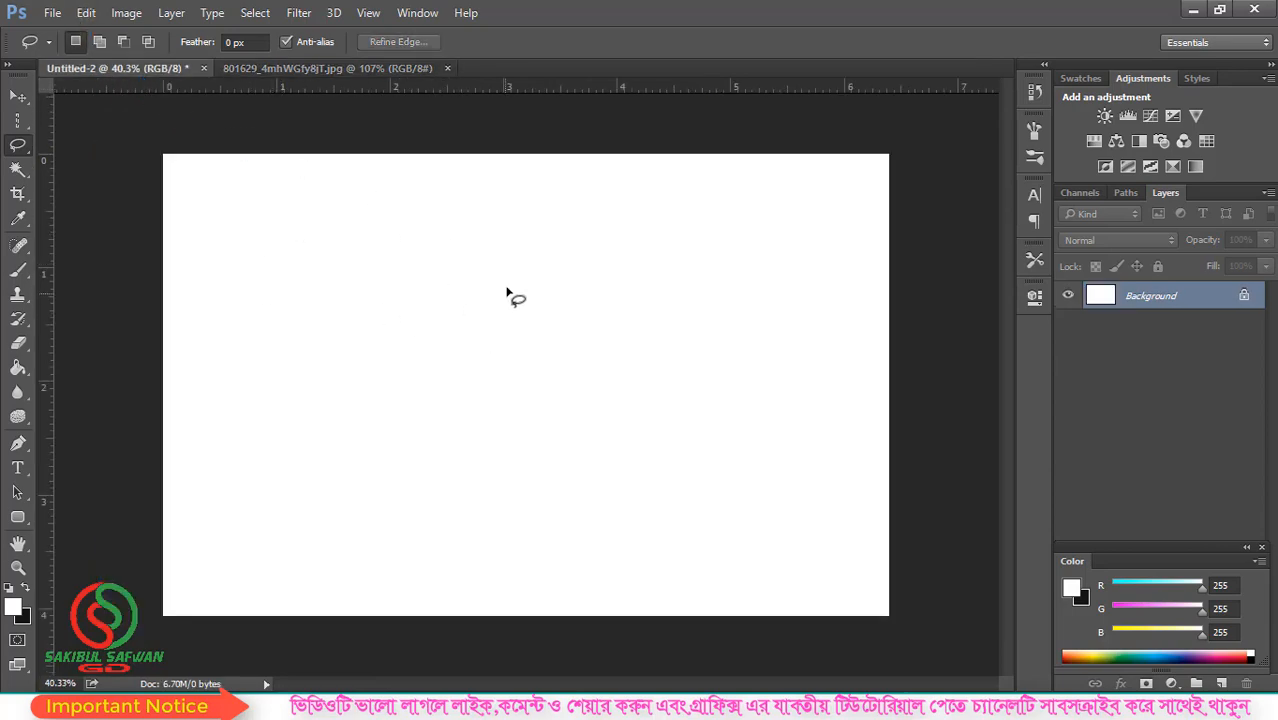
click(86, 12)
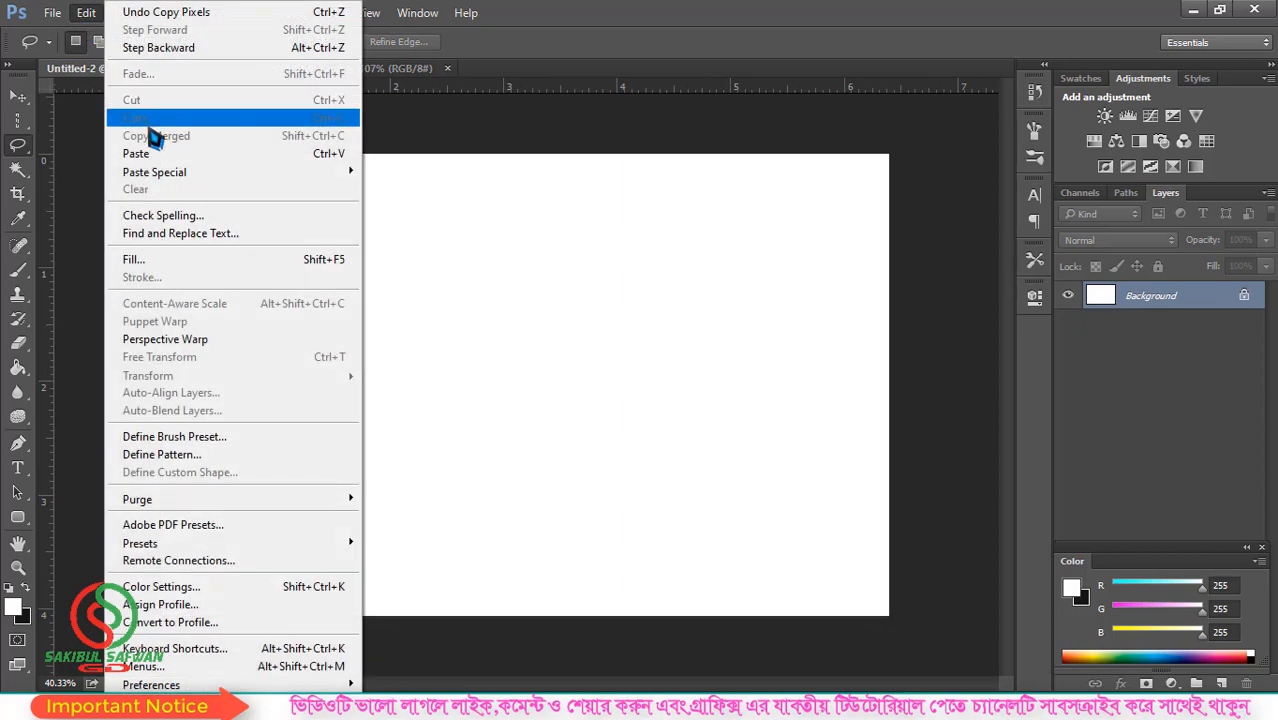
click(137, 154)
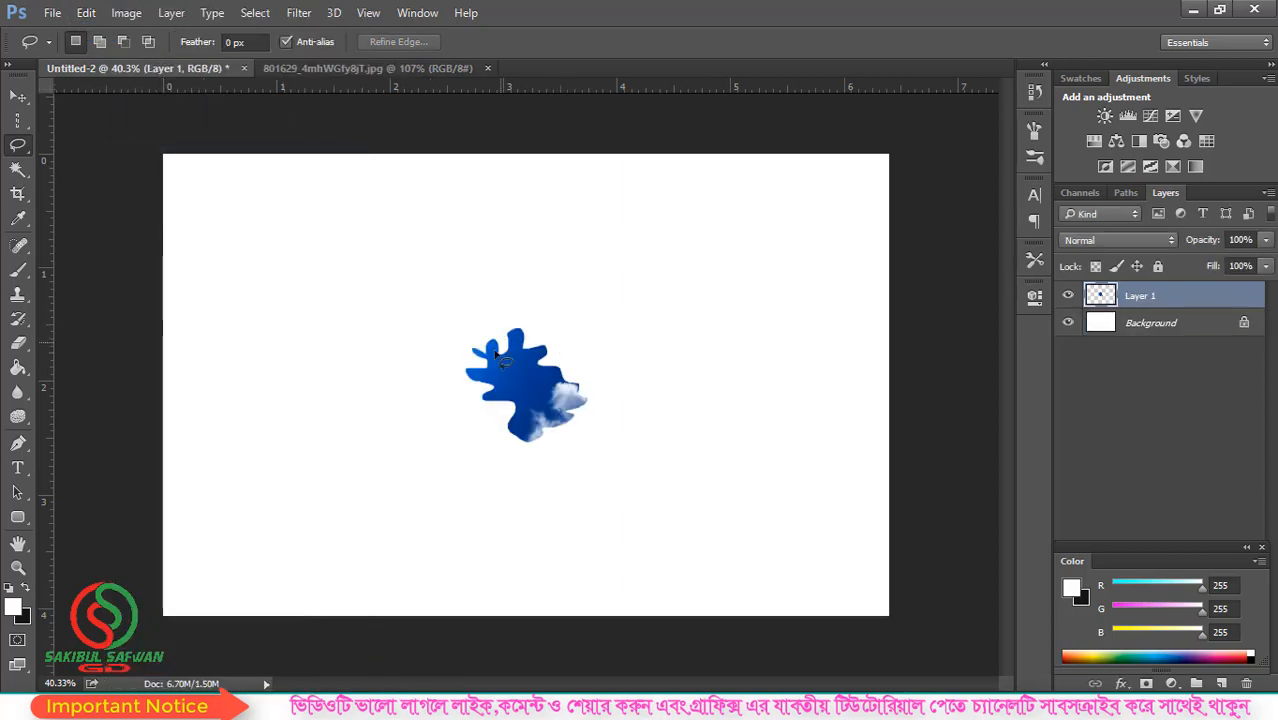
Step: Compare the pasted freehand cutout in Untitled-2 with the Lasso selection on the sky image
scroll(515, 342, up, 1)
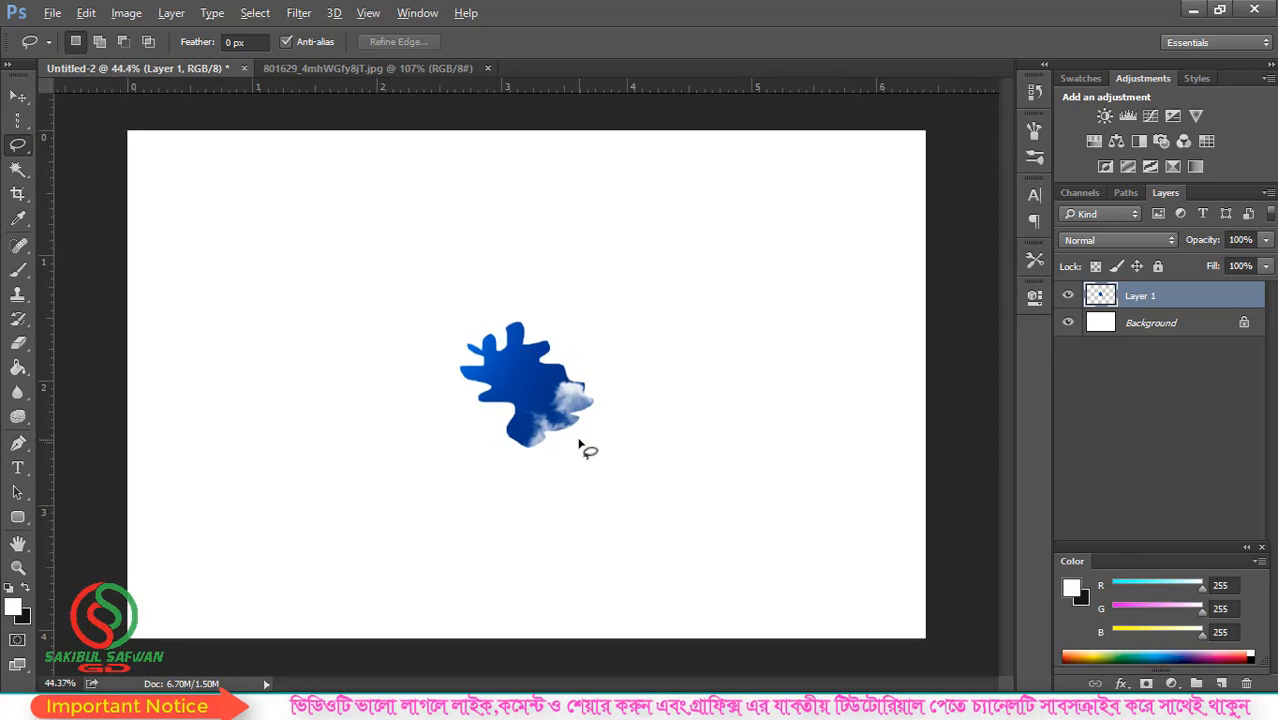
scroll(580, 445, up, 1)
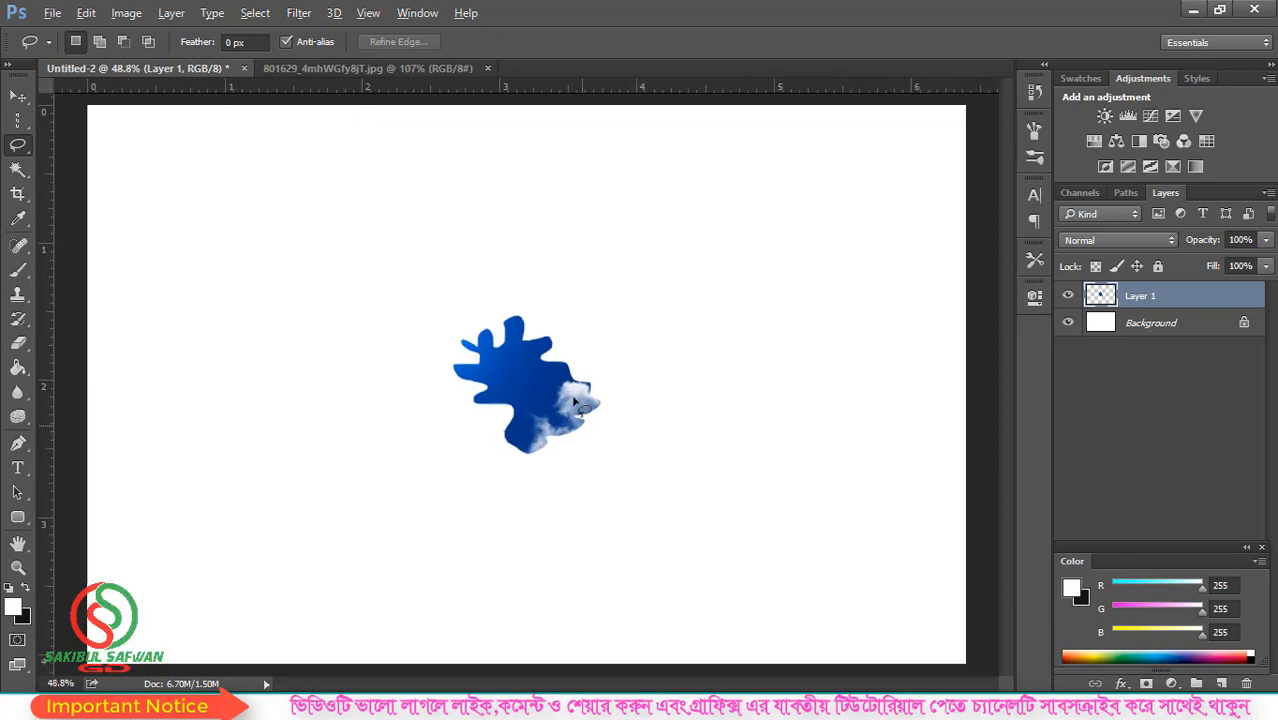
click(365, 69)
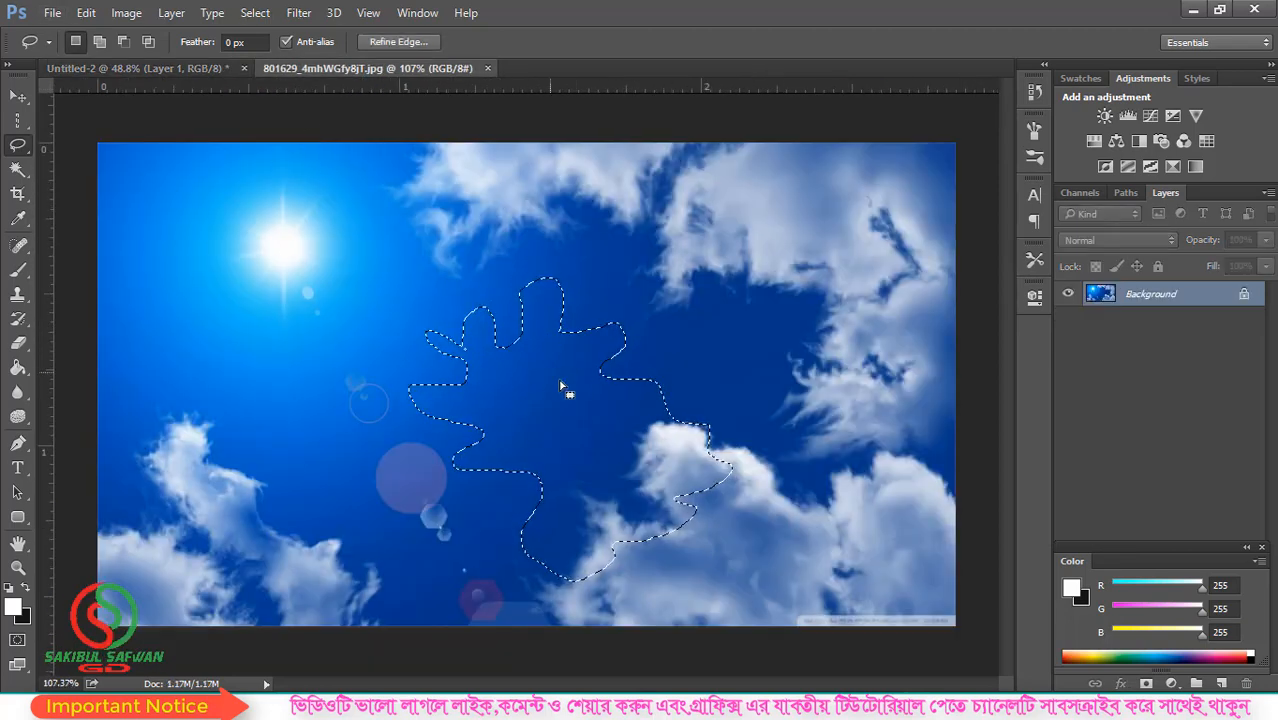
drag(560, 388, 482, 384)
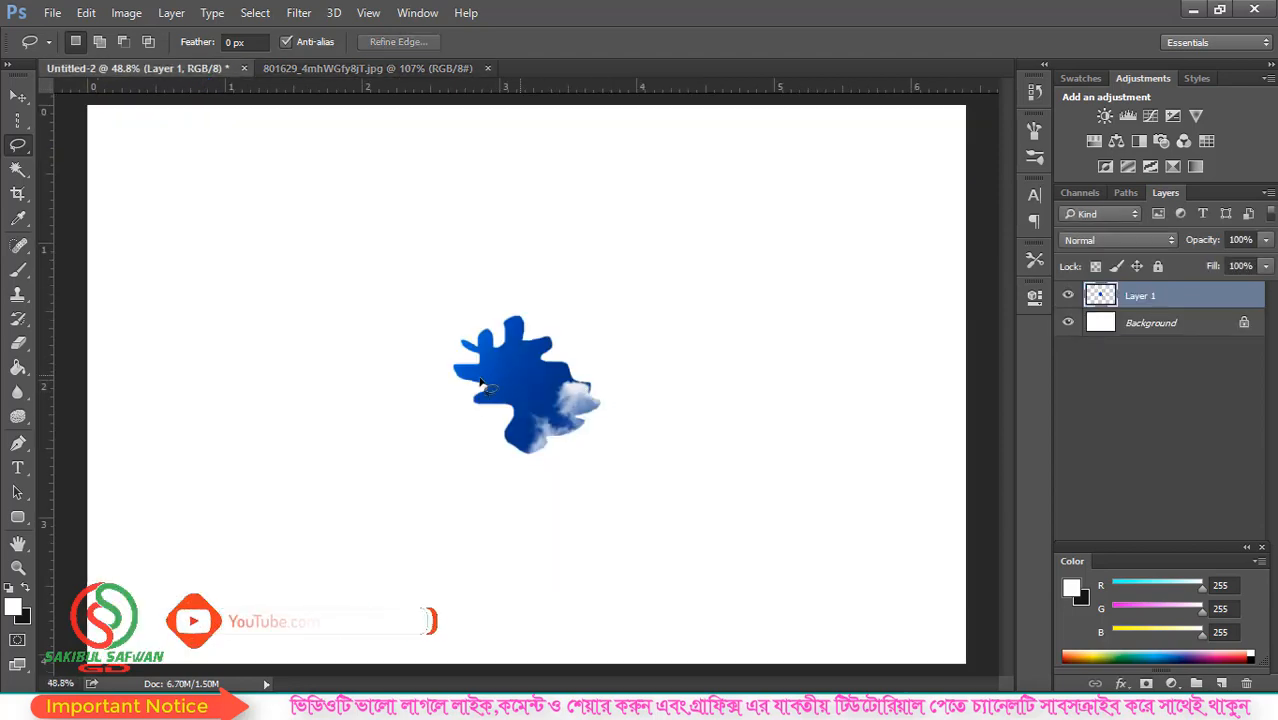
click(372, 69)
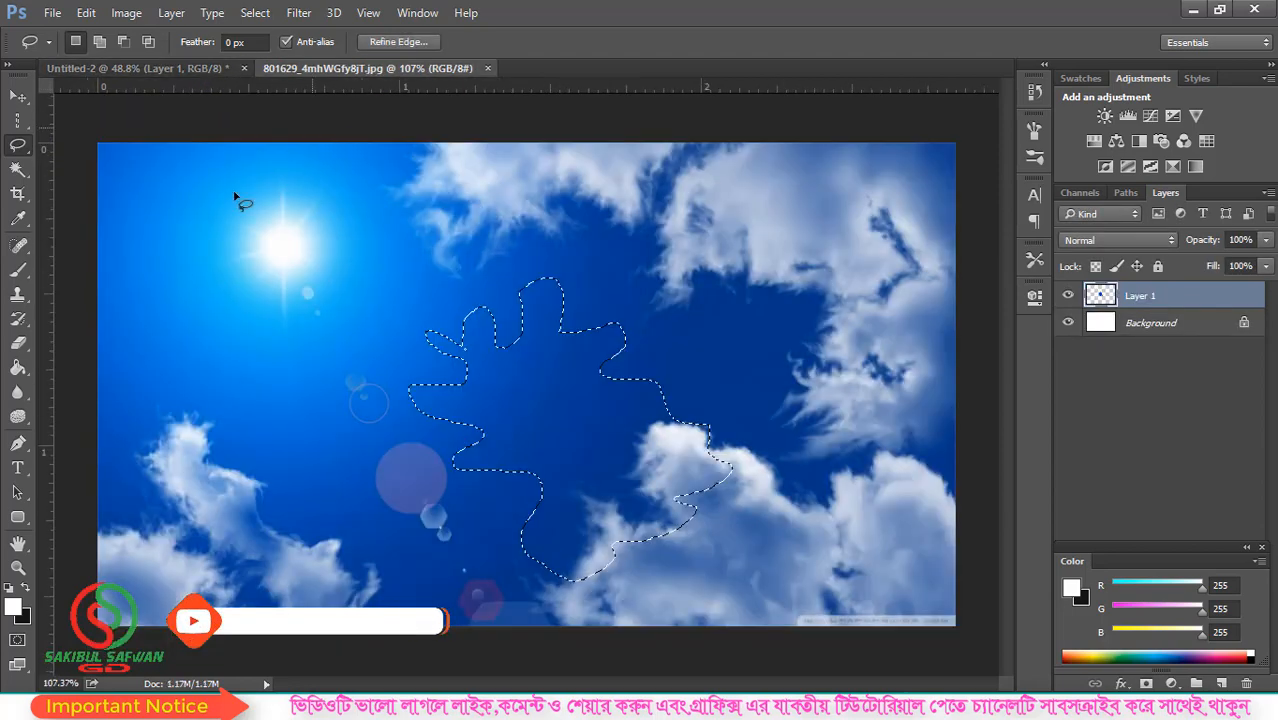
right_click(24, 150)
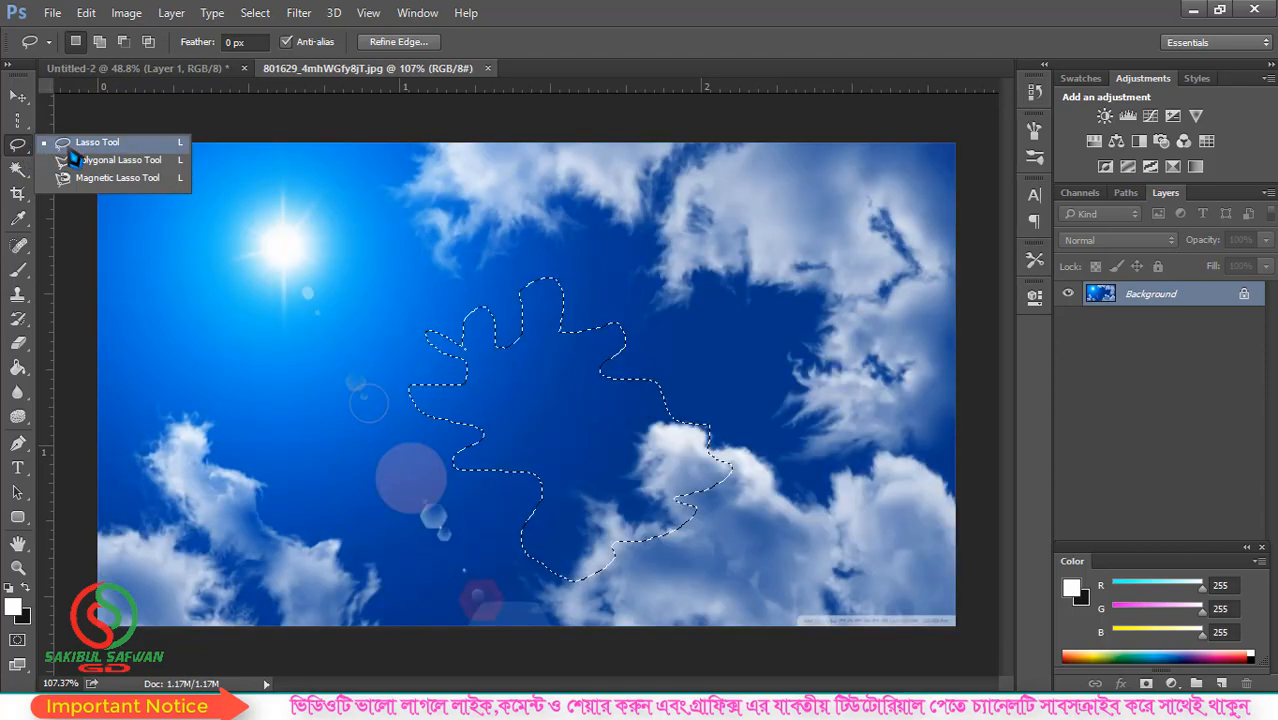
click(74, 146)
click(157, 76)
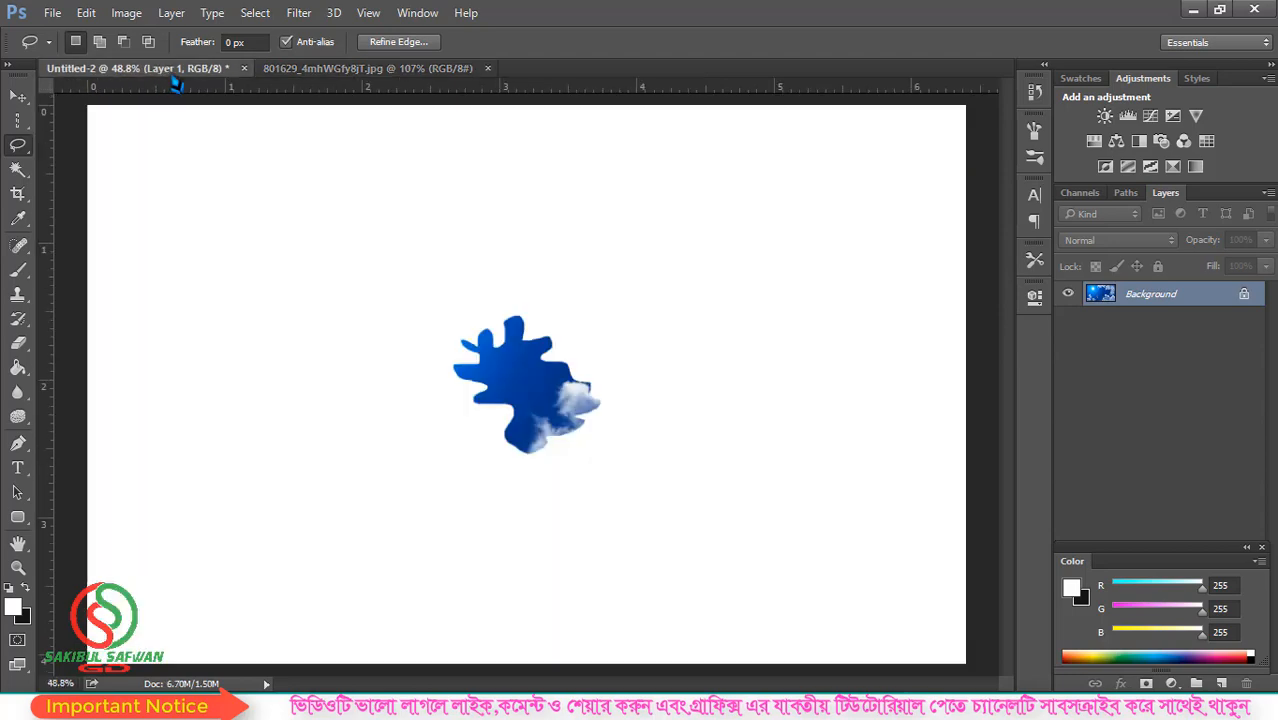
click(322, 72)
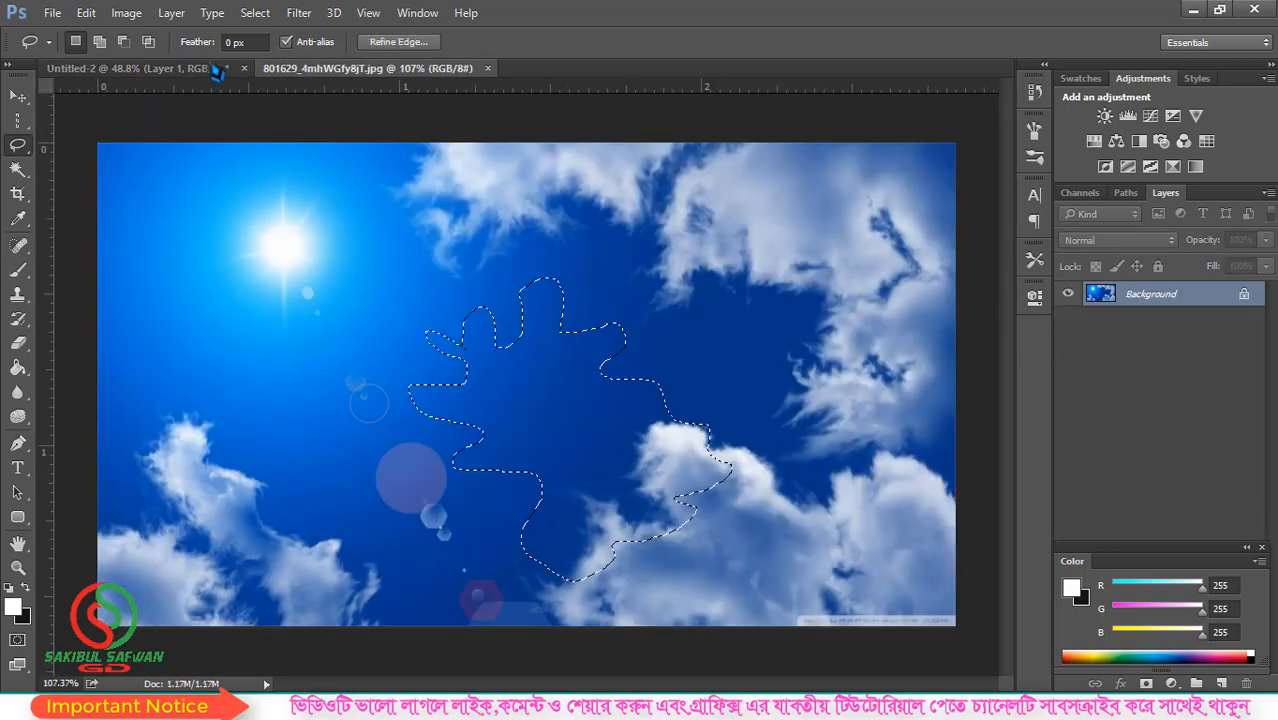
click(218, 70)
click(310, 70)
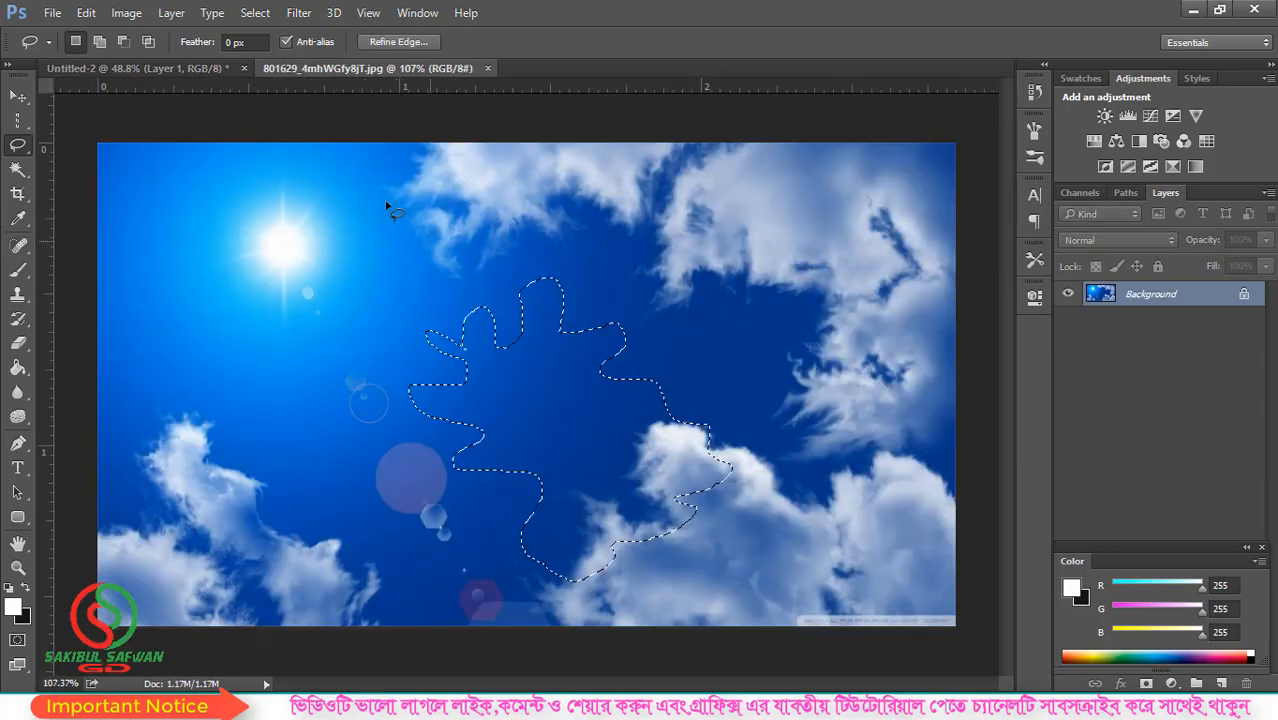
Step: Deselect the freehand selection on the sky image and activate the Polygonal Lasso Tool
click(255, 12)
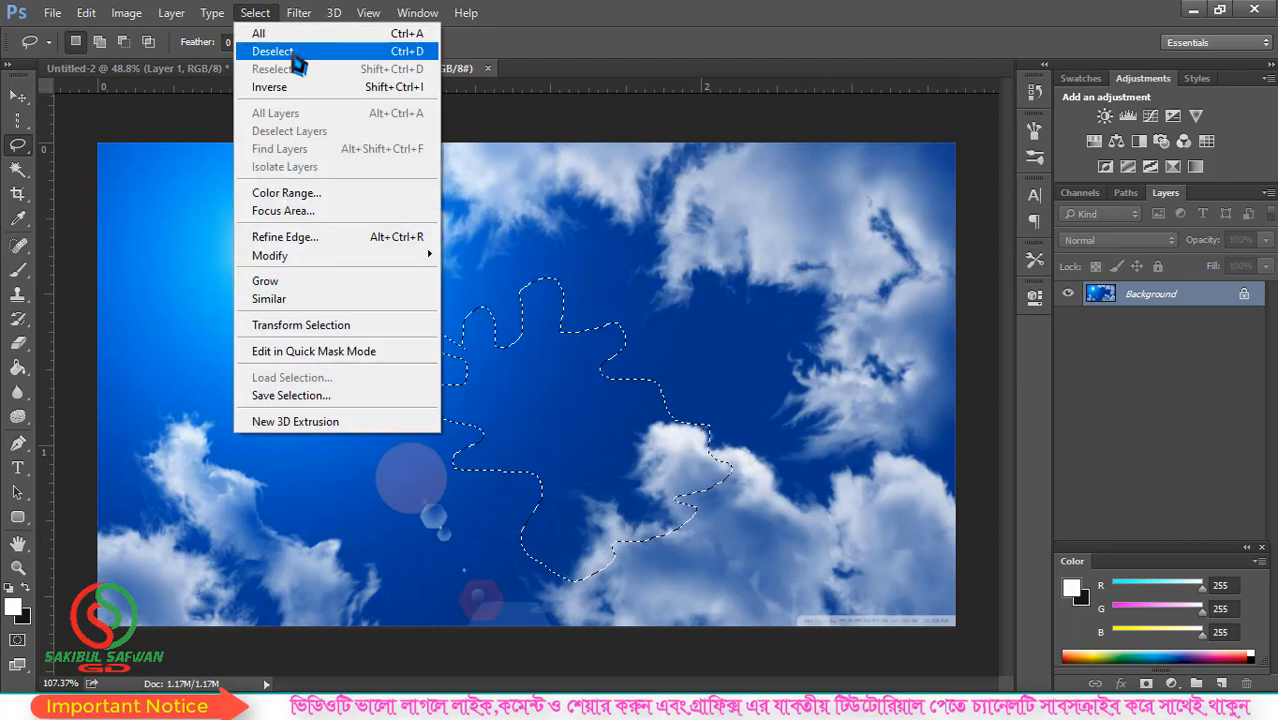
click(294, 58)
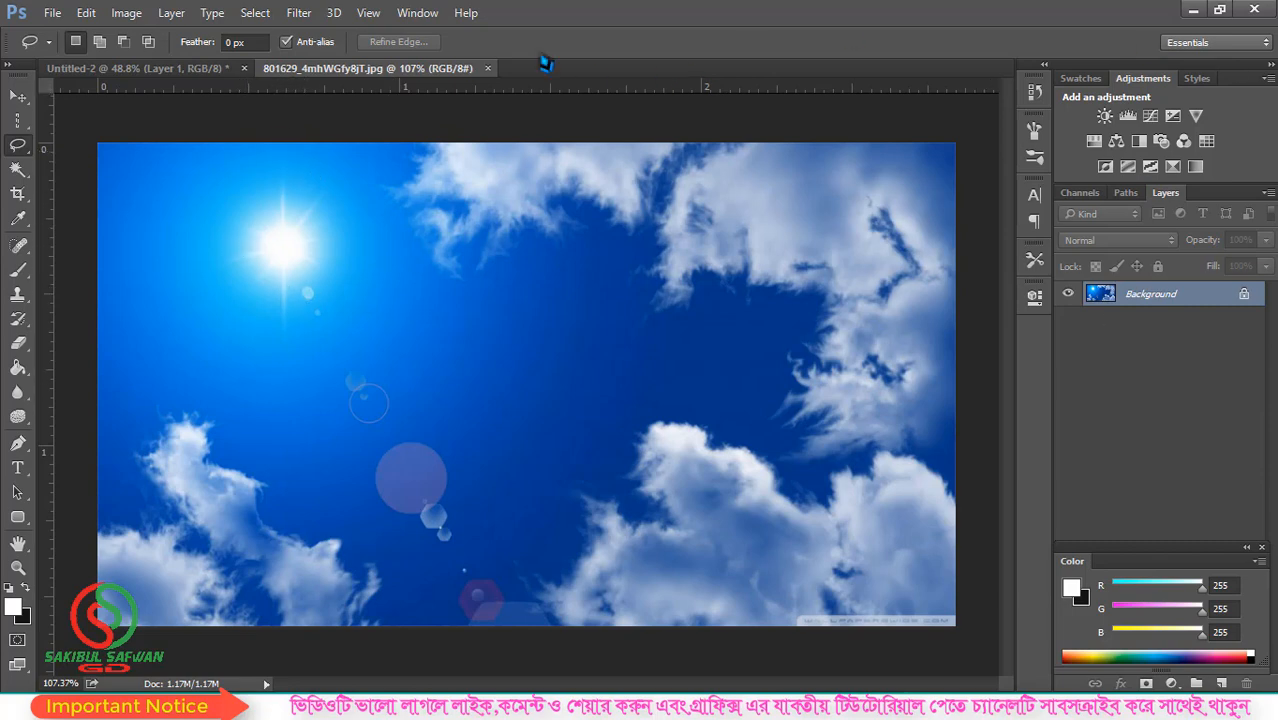
right_click(18, 150)
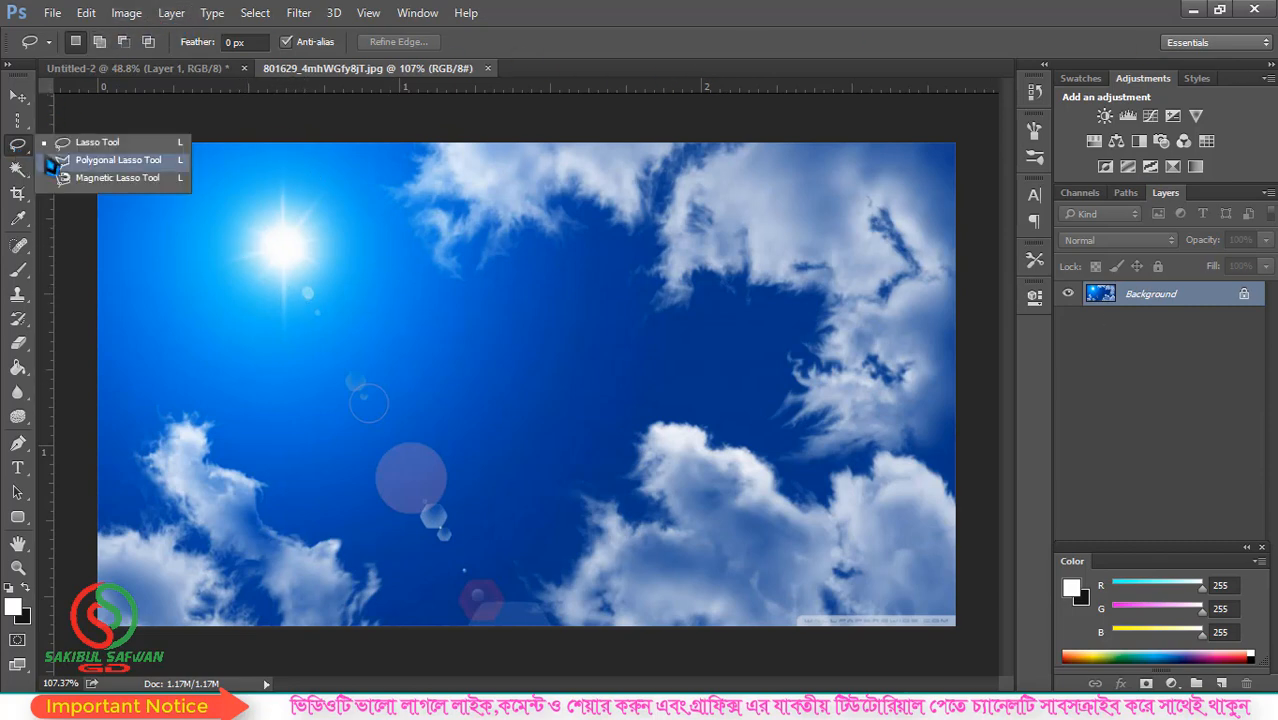
click(112, 161)
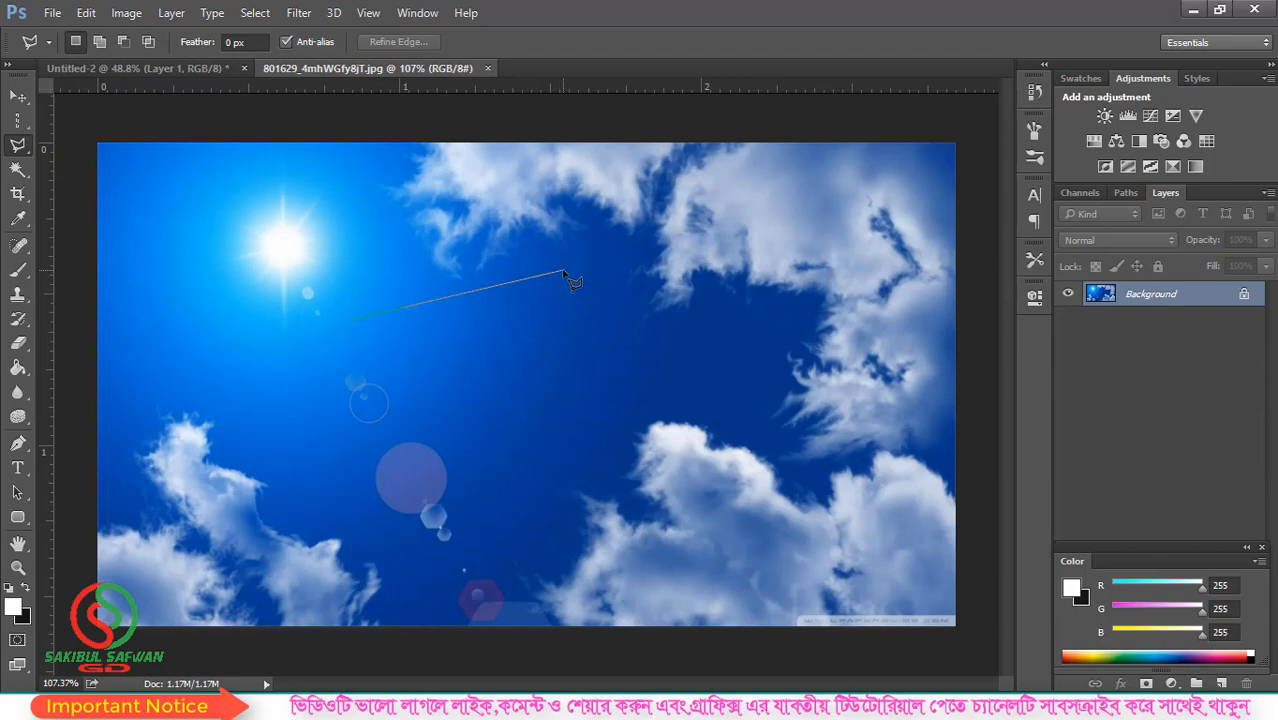
Step: Draw a closed, straight-edged Polygonal Lasso selection around the sun and the blue sky below and beside it
key(Escape)
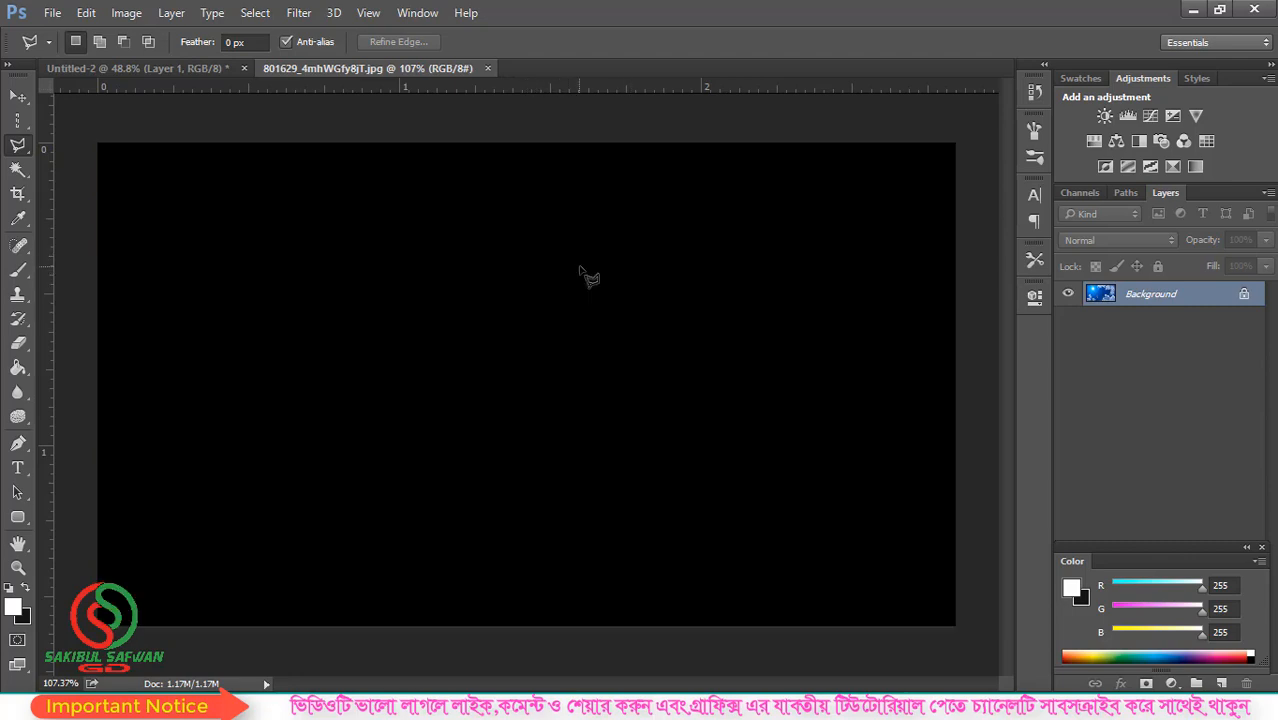
click(579, 258)
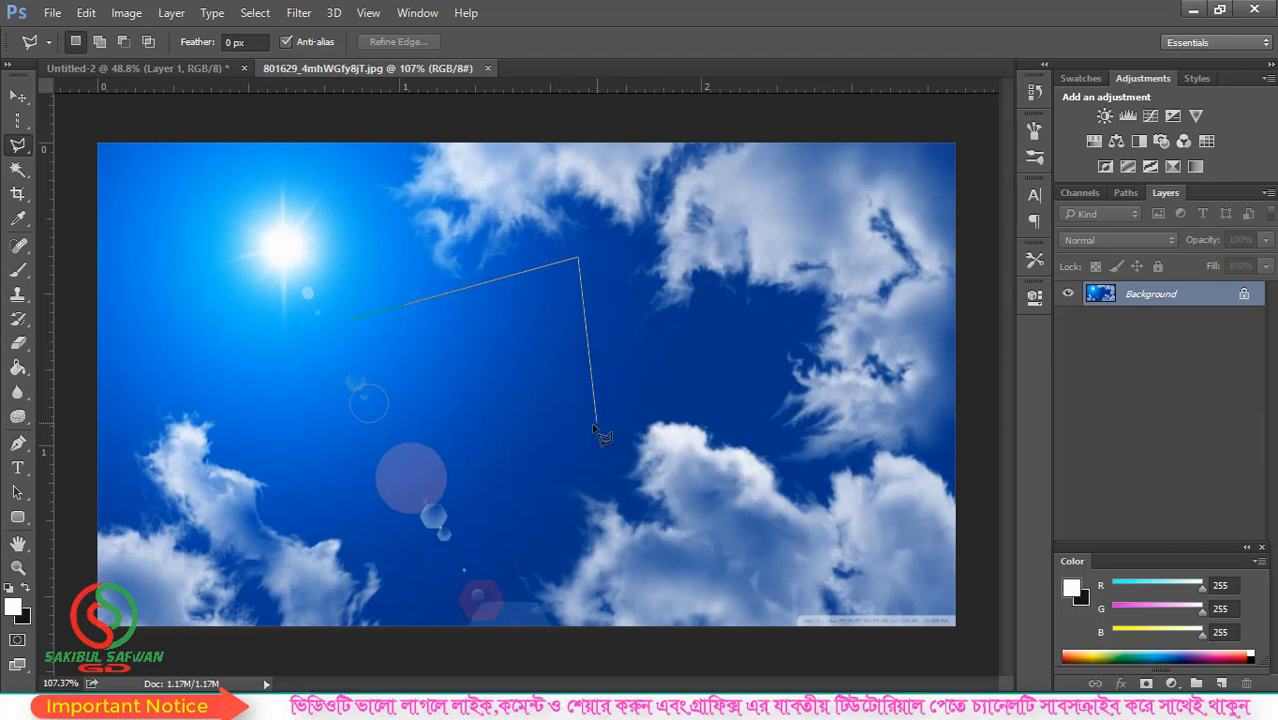
click(597, 424)
click(418, 549)
click(373, 470)
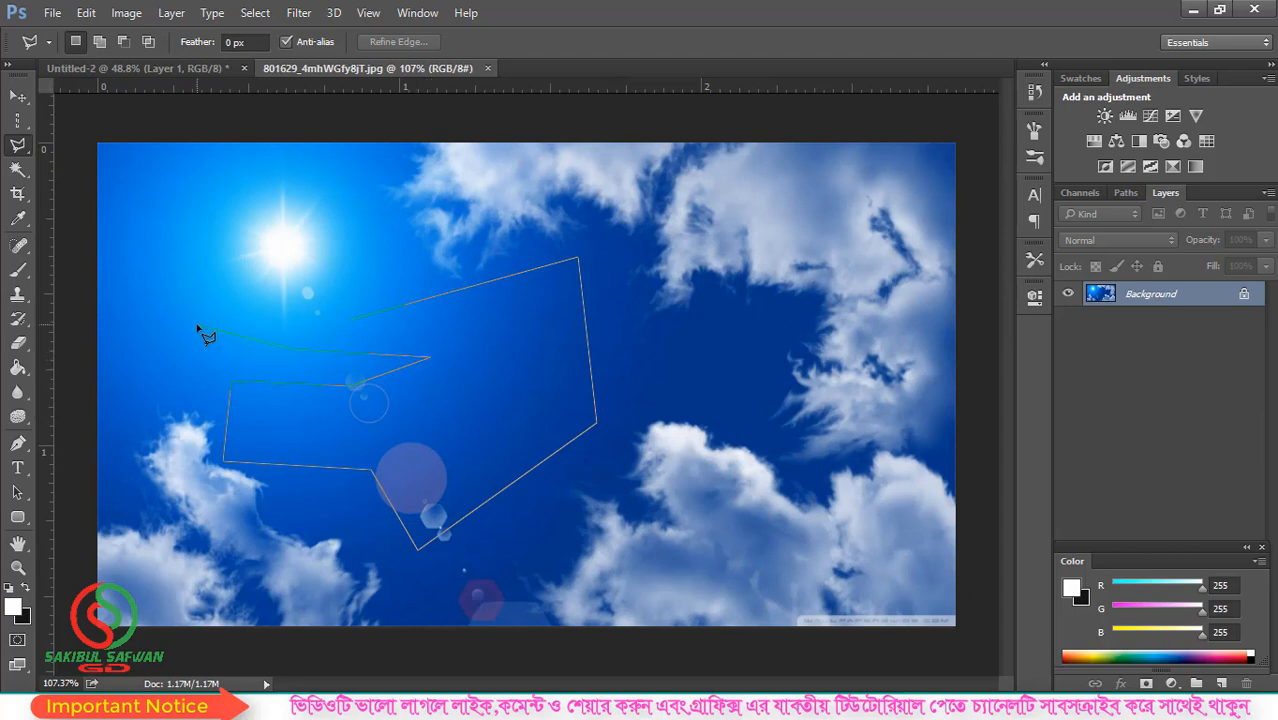
click(177, 237)
click(218, 200)
click(355, 325)
Step: Copy the polygonal selection from the sky image and paste it into Untitled-2
scroll(222, 440, up, 1)
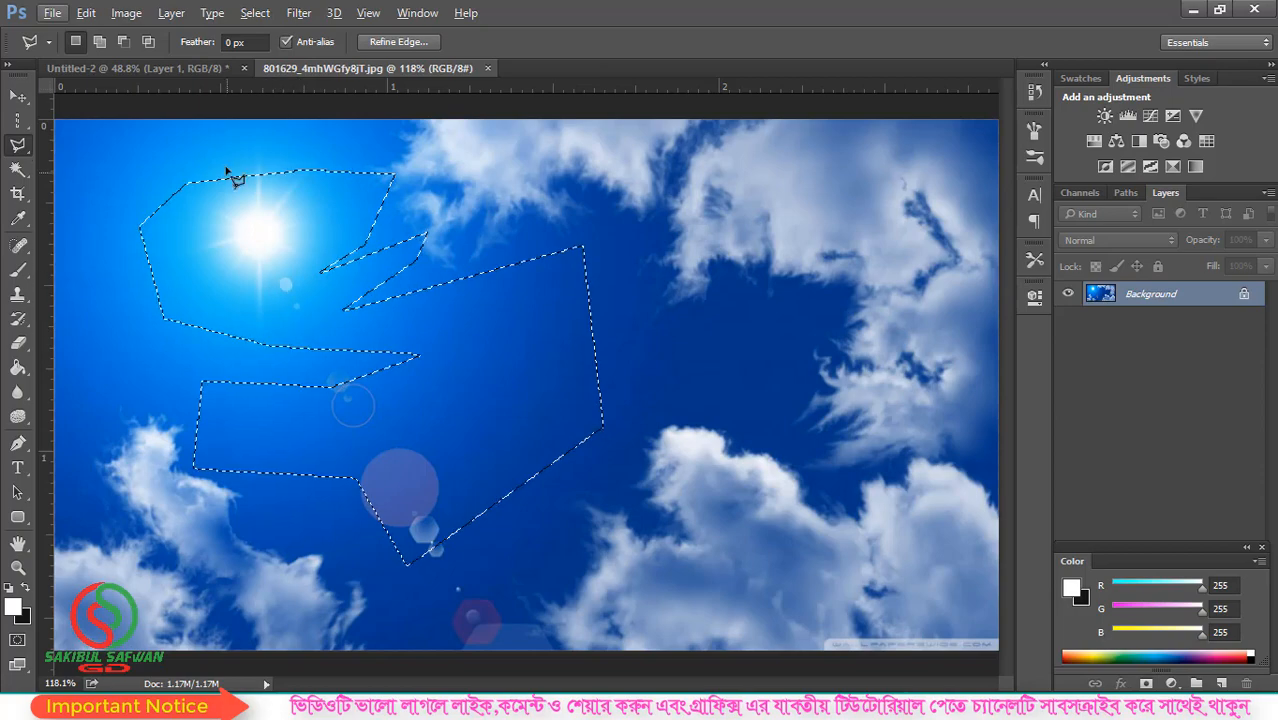
scroll(120, 210, up, 1)
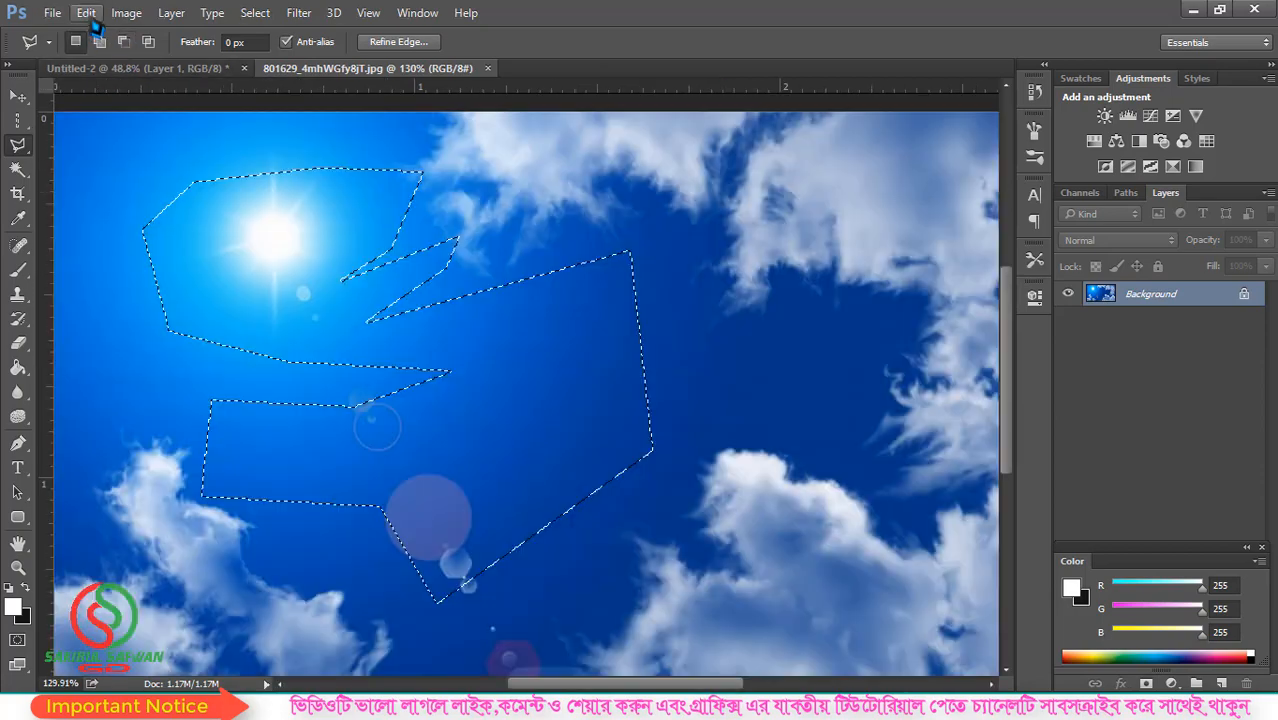
click(87, 13)
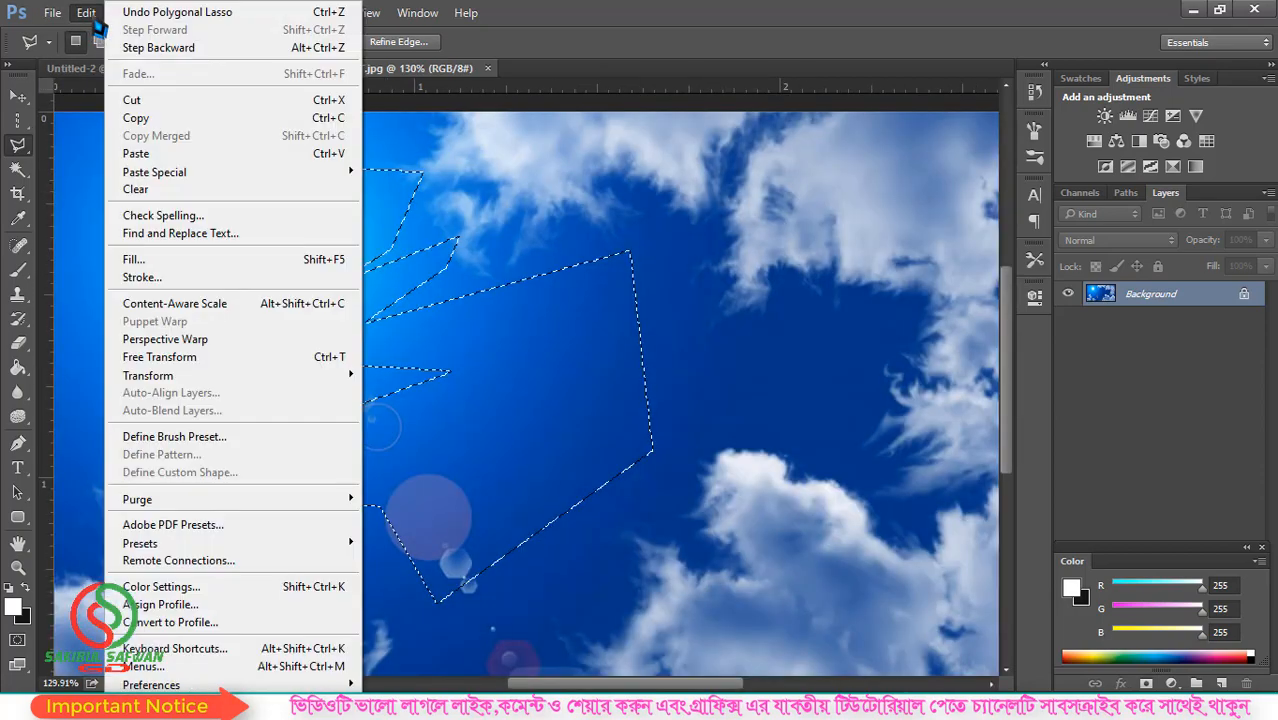
click(136, 117)
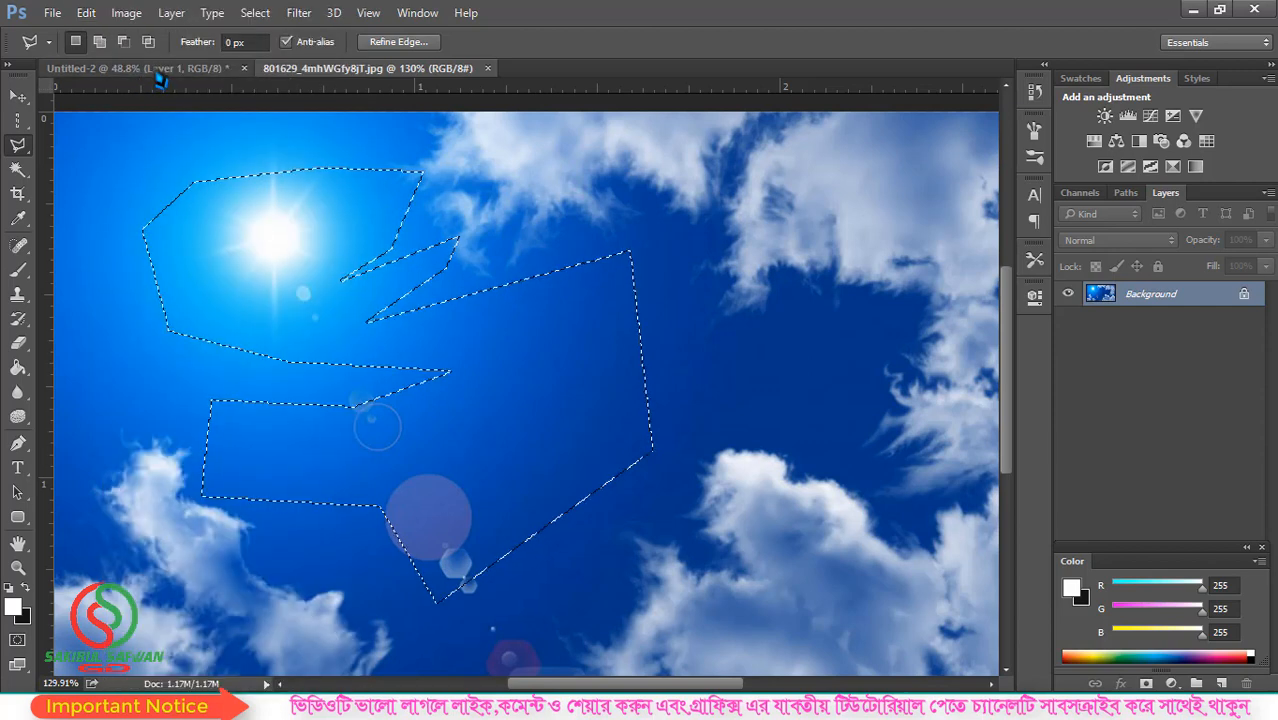
click(158, 74)
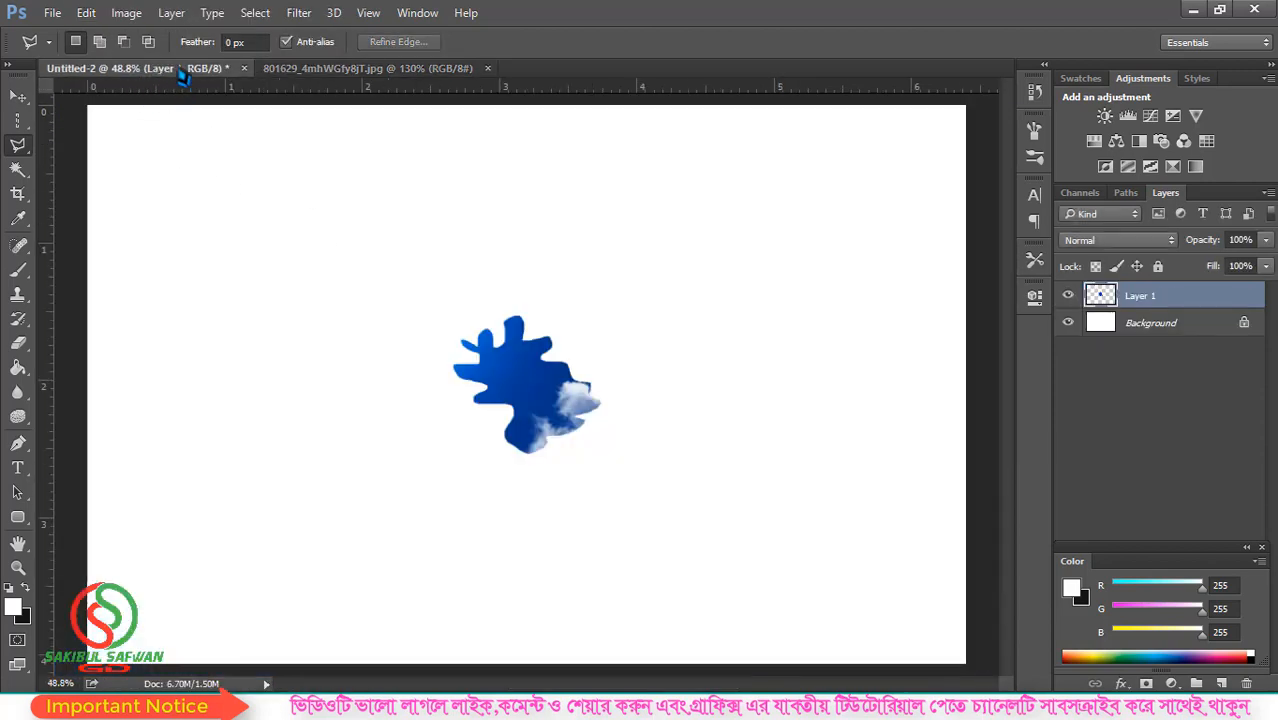
click(87, 13)
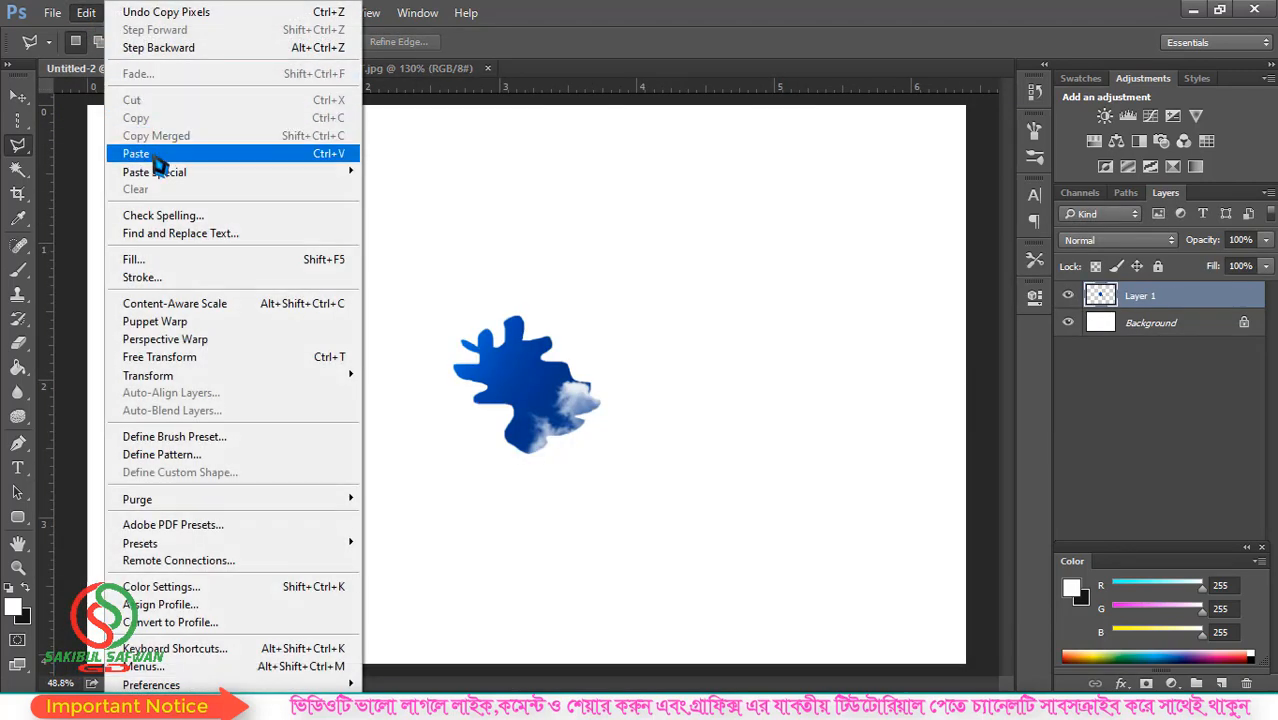
click(155, 160)
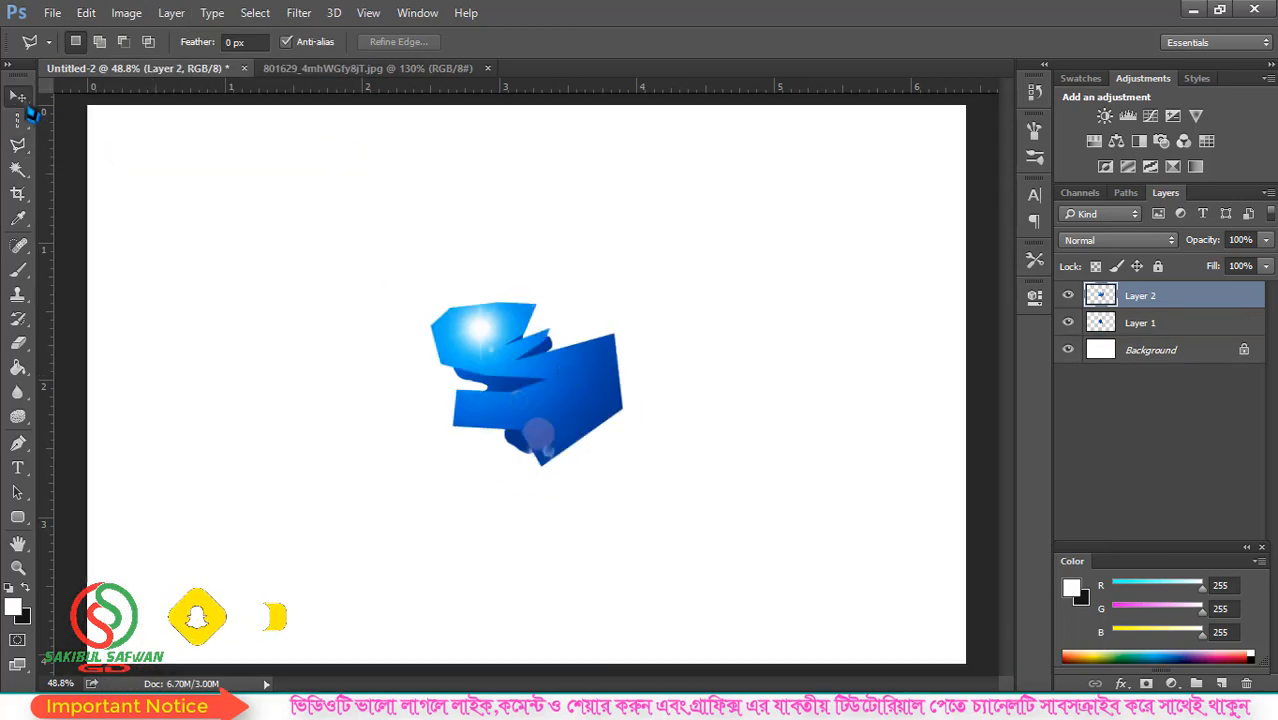
Step: Move the pasted polygonal cutout to the left of the freehand cutout in Untitled-2, and return to the sky image
click(18, 96)
drag(550, 382, 294, 372)
click(378, 68)
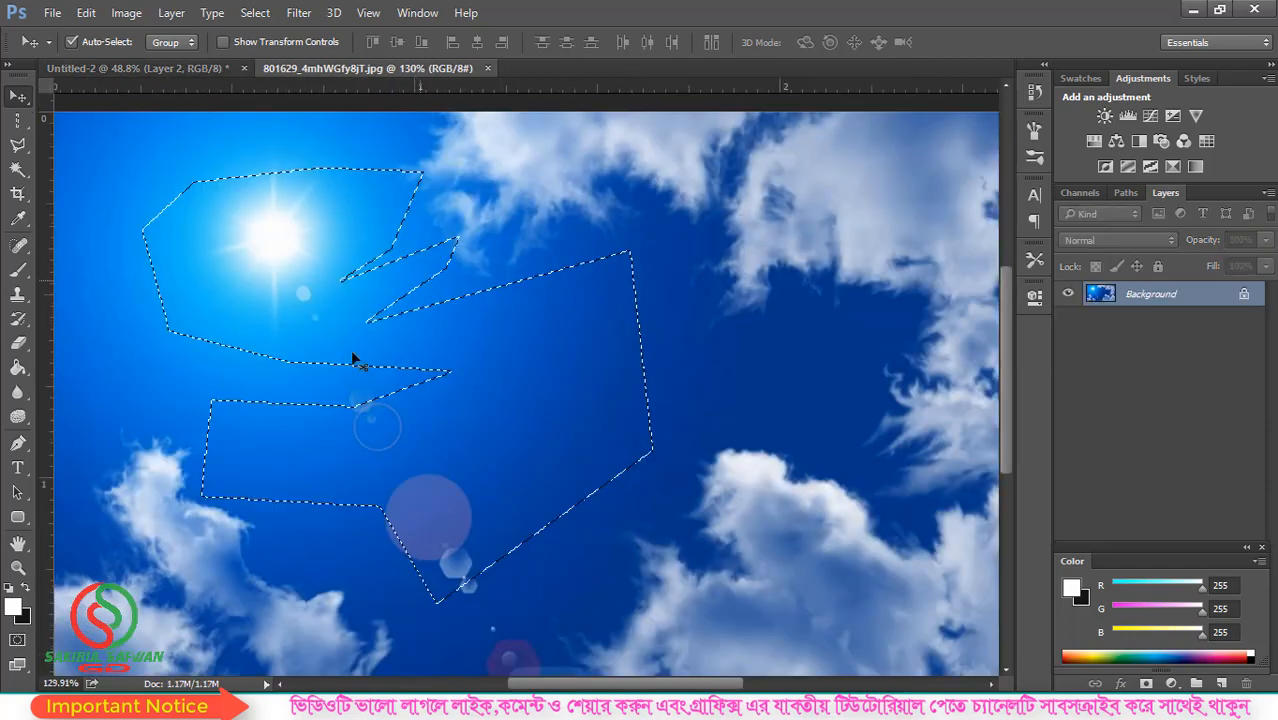
Step: Deselect the polygonal selection on the sky image and reposition the polygonal cutout in Untitled-2
key(ctrl+d)
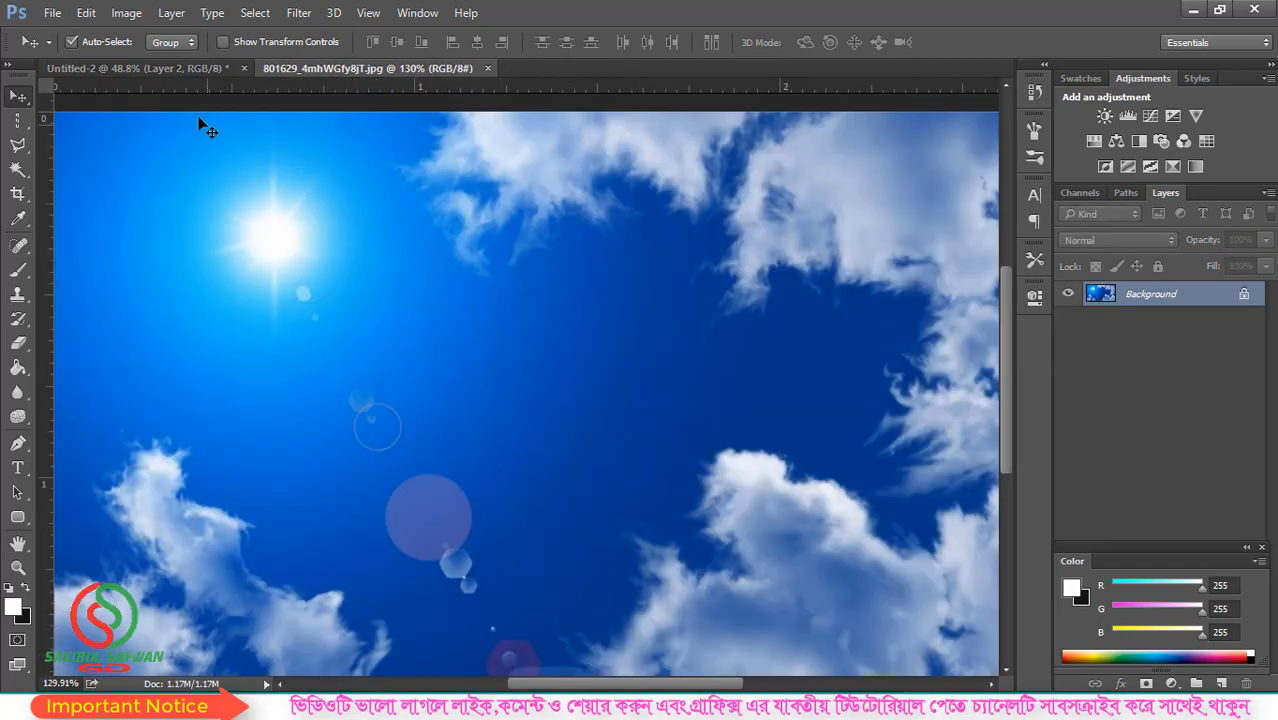
click(140, 68)
drag(329, 296, 379, 225)
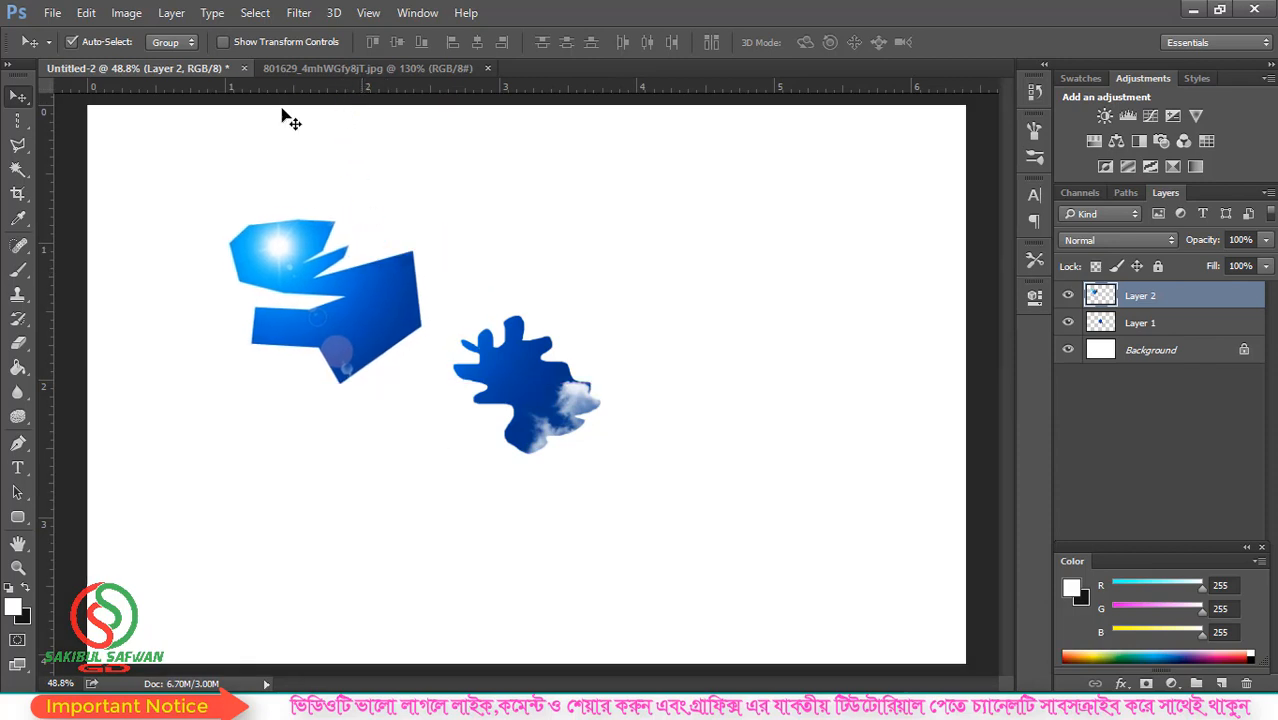
Step: Activate the Magnetic Lasso Tool and delete both cutout layers from Untitled-2, leaving only the white Background
click(18, 144)
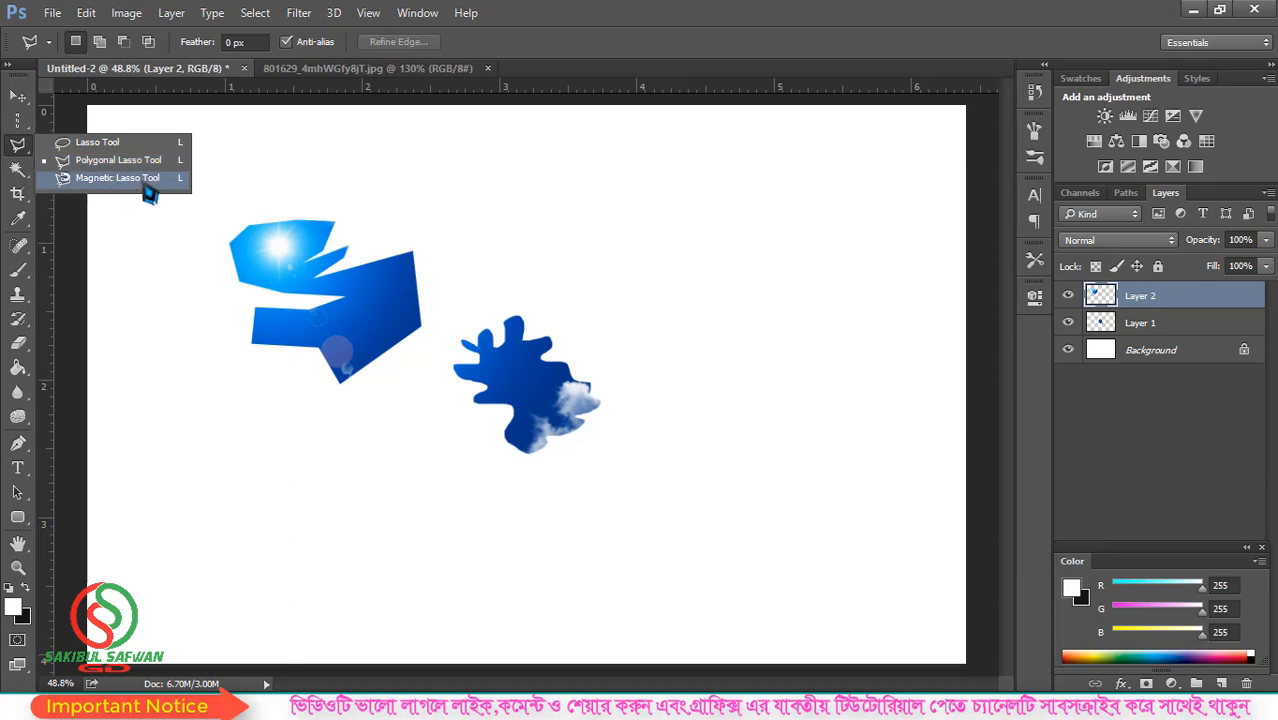
click(130, 186)
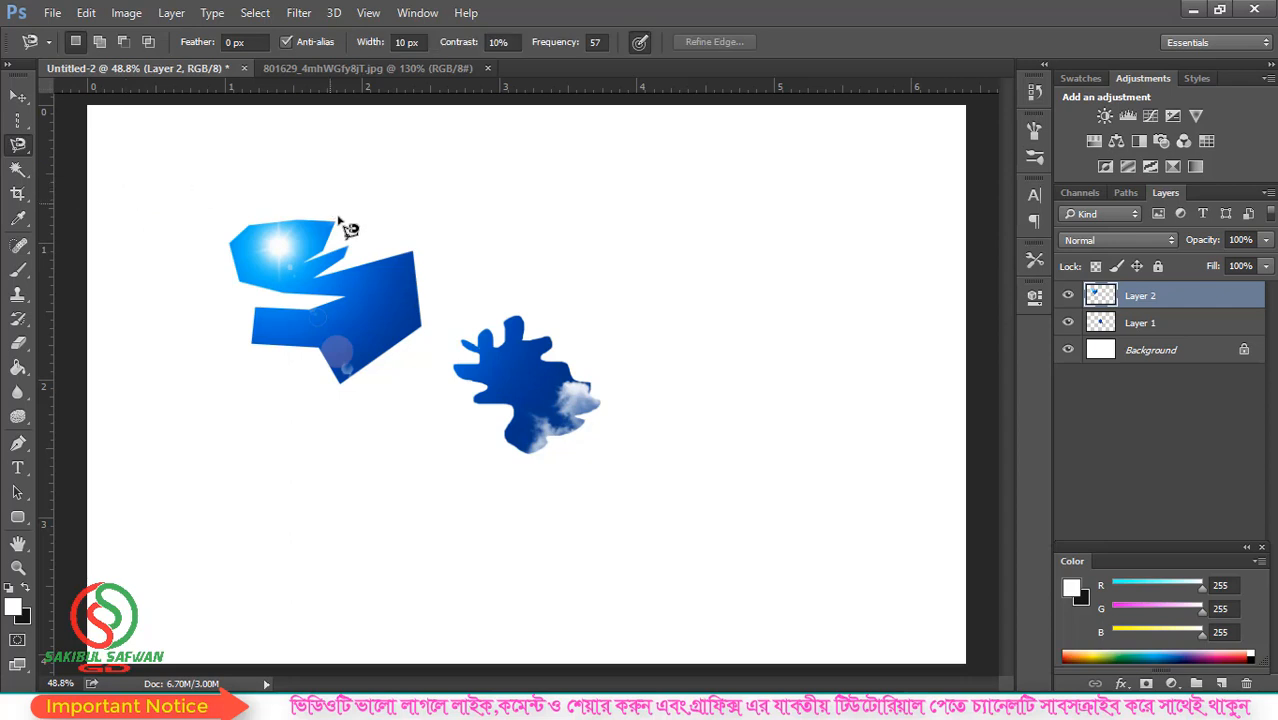
drag(1198, 300, 1247, 683)
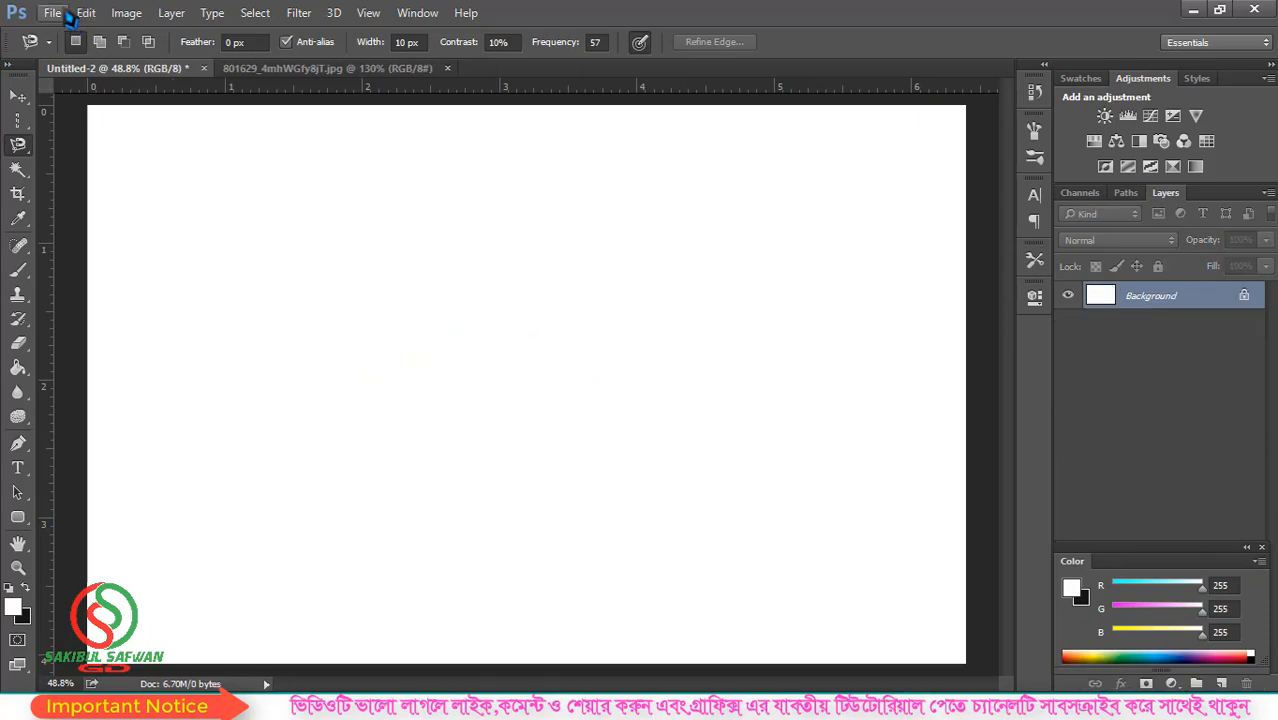
click(52, 12)
click(97, 55)
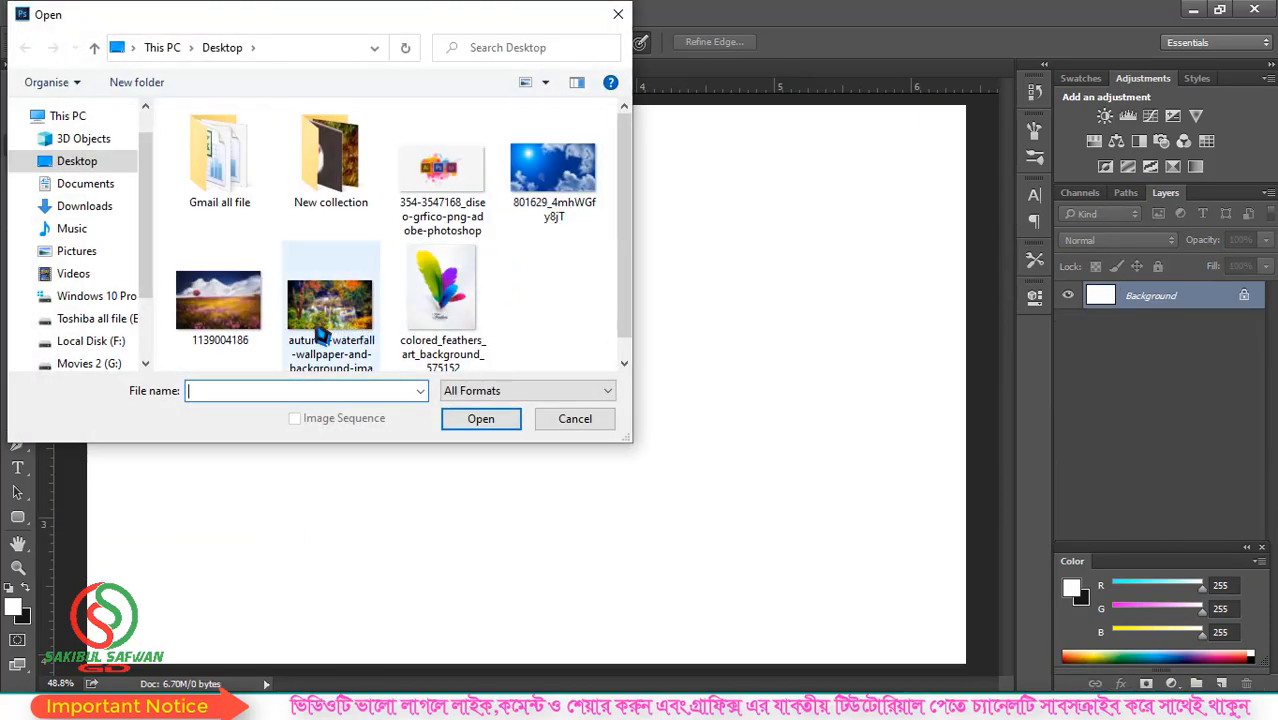
click(215, 308)
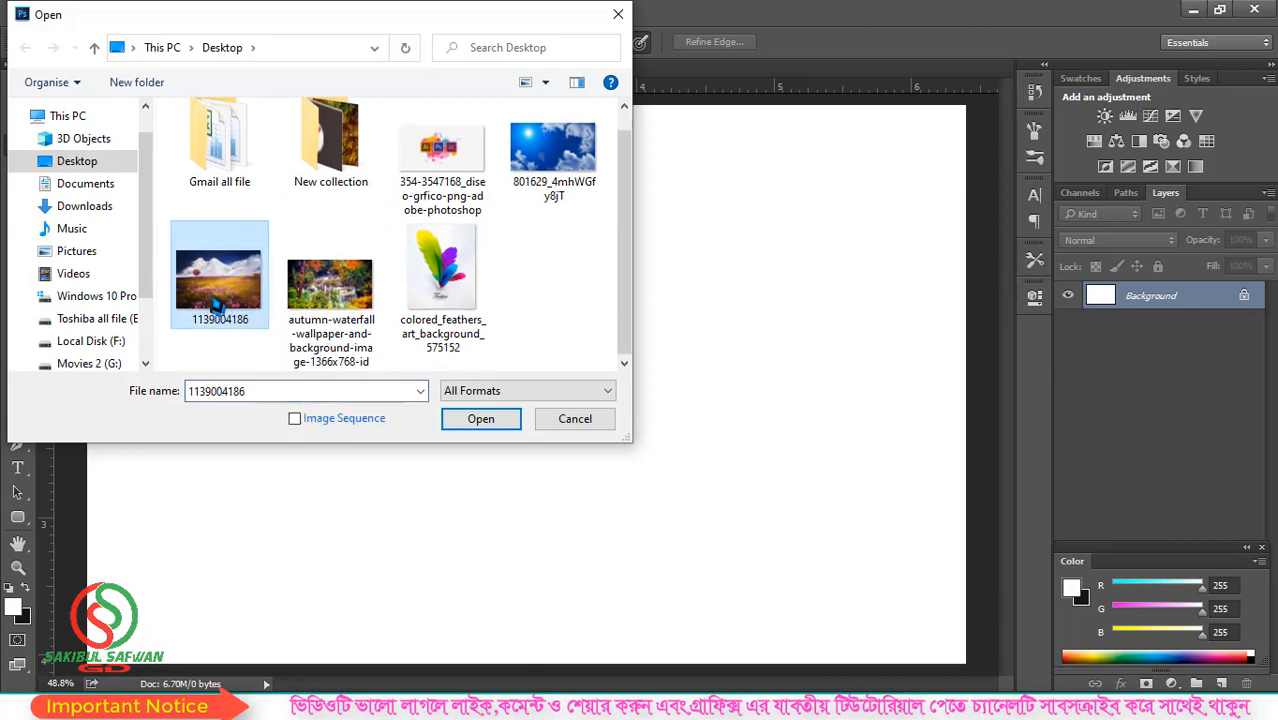
click(490, 420)
click(446, 68)
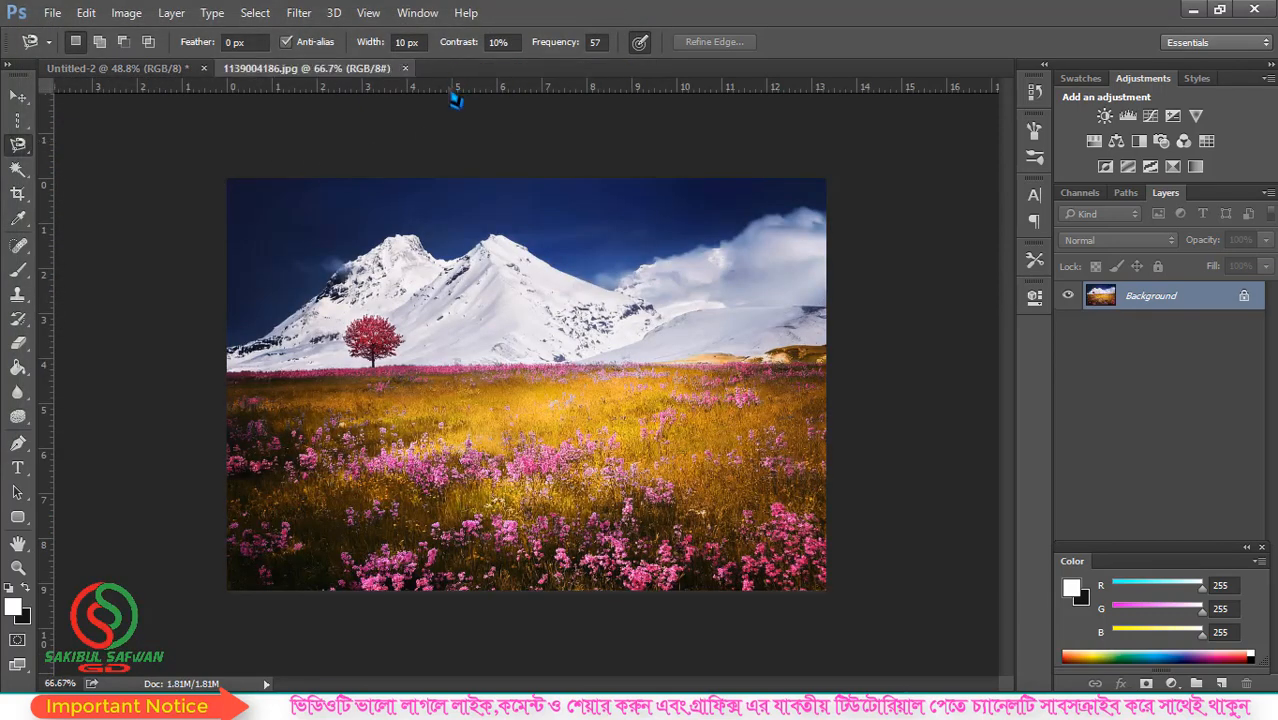
Step: Trace a closed Magnetic Lasso selection around the dark blue sky, following the mountain ridge, the cloud edge and the image border
scroll(300, 230, up, 3)
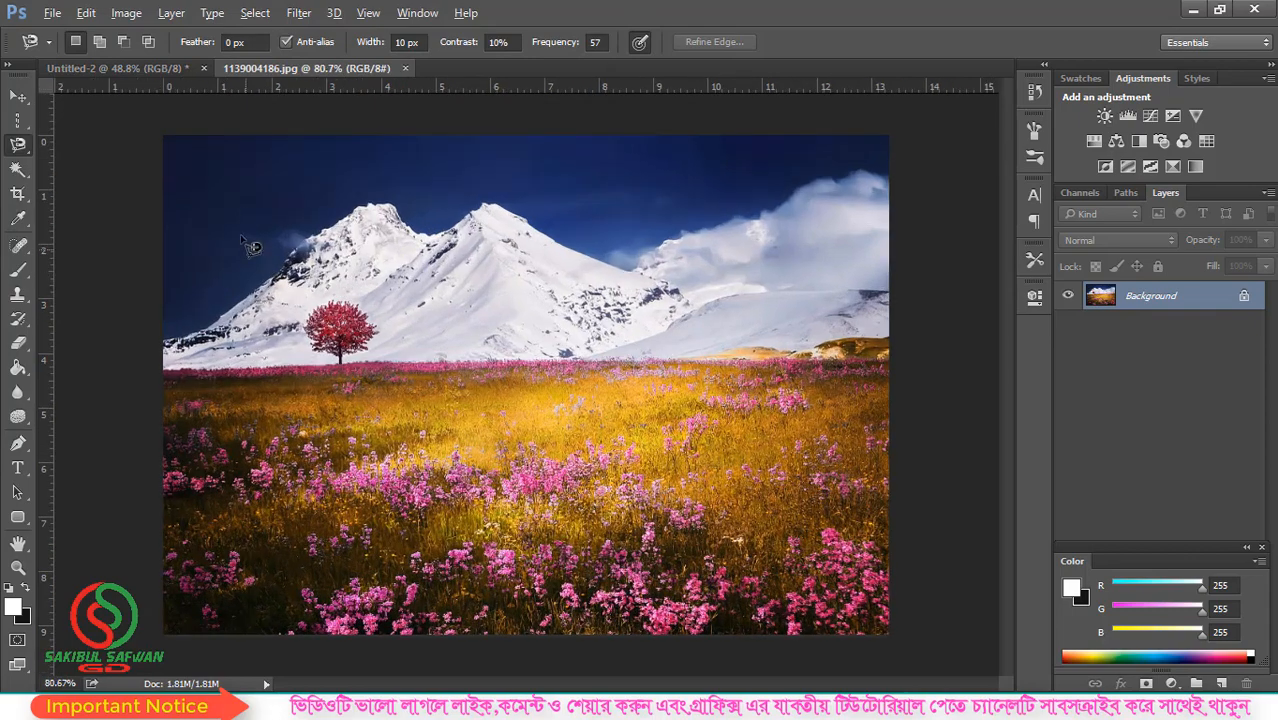
scroll(248, 193, up, 4)
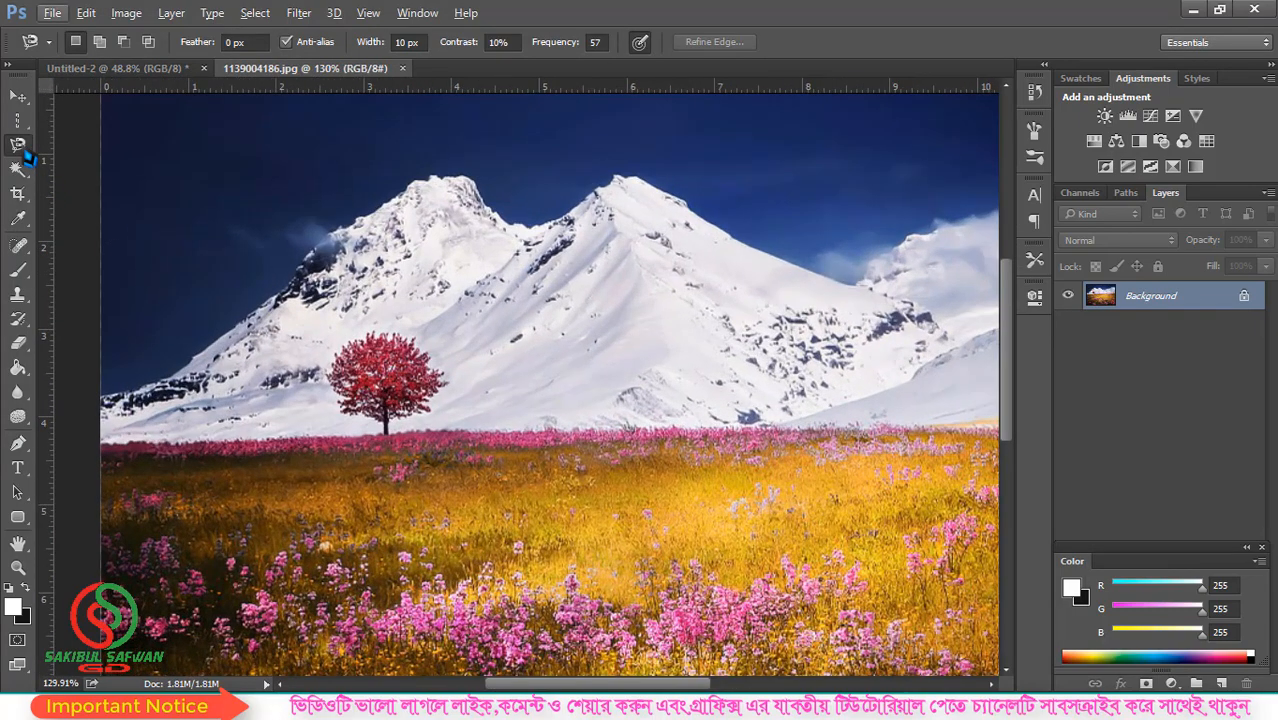
right_click(20, 148)
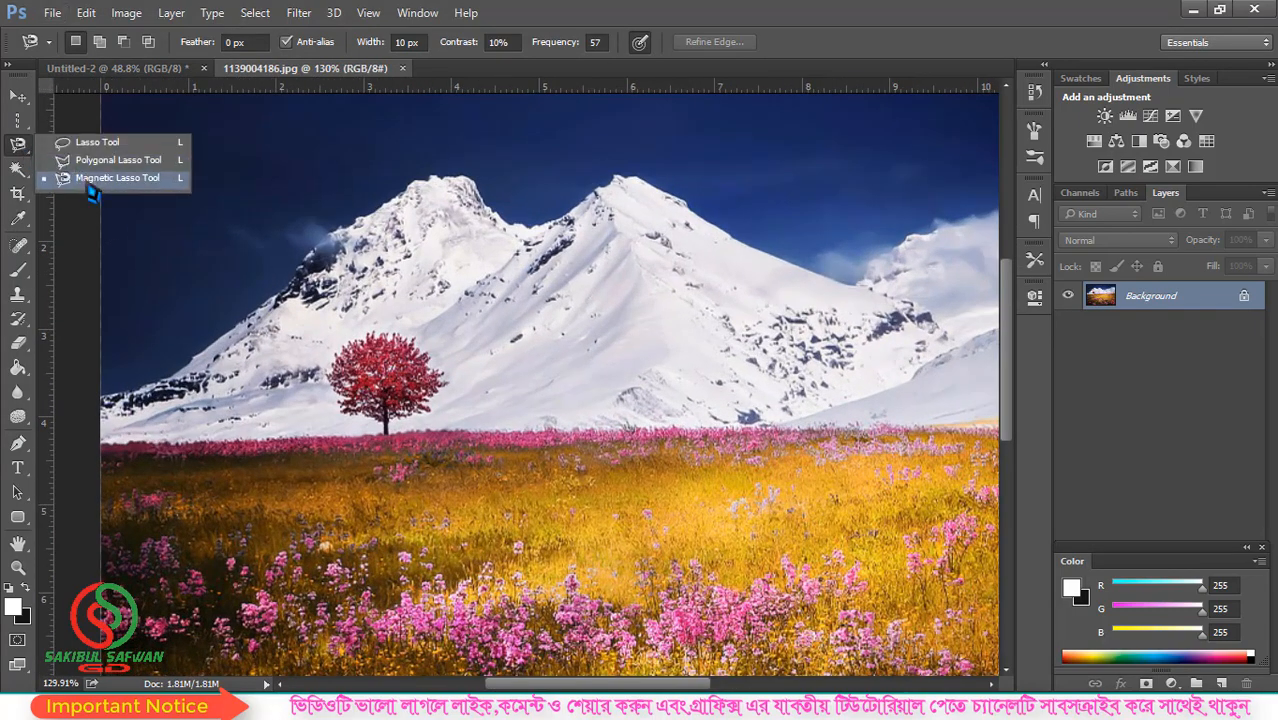
right_click(20, 148)
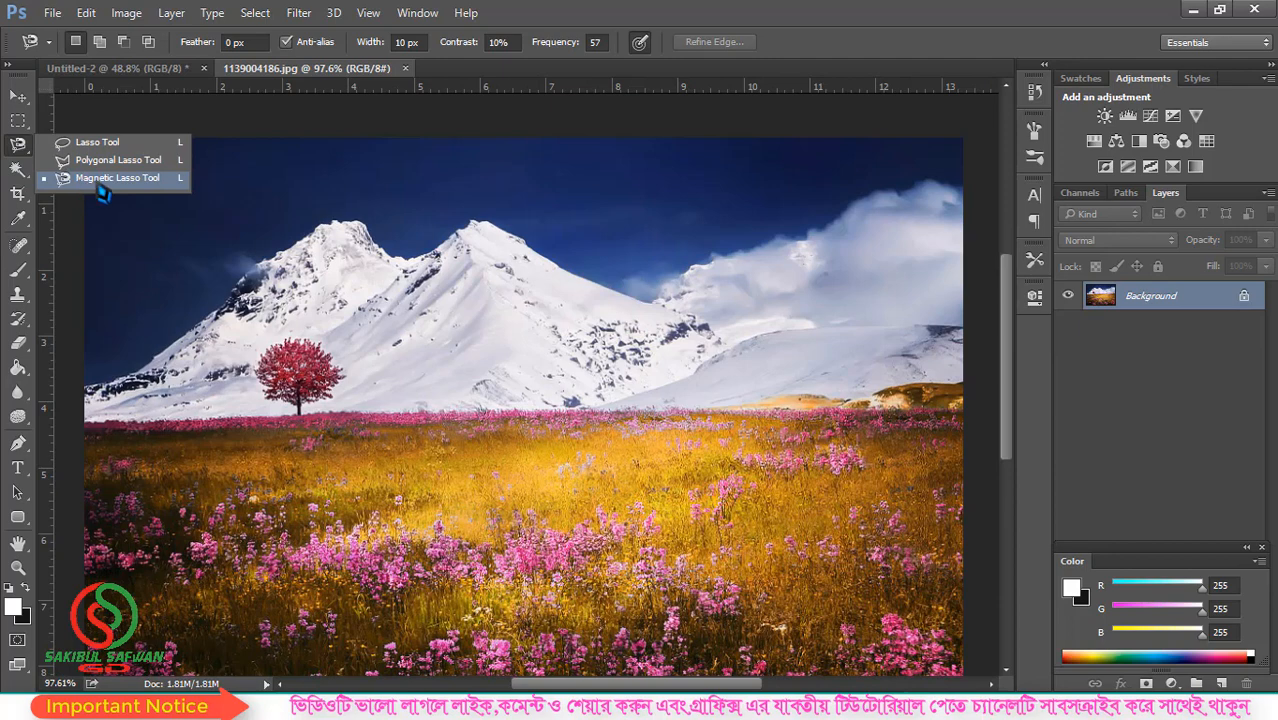
click(100, 180)
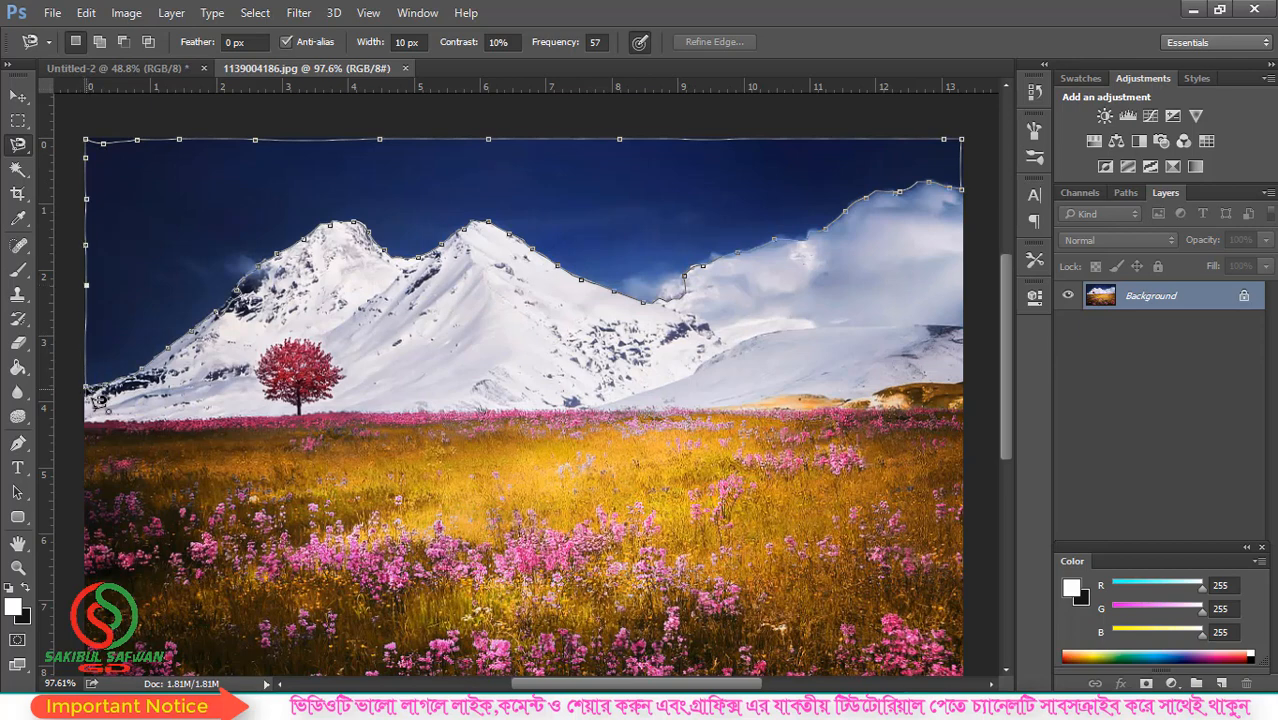
click(100, 398)
scroll(434, 291, down, 1)
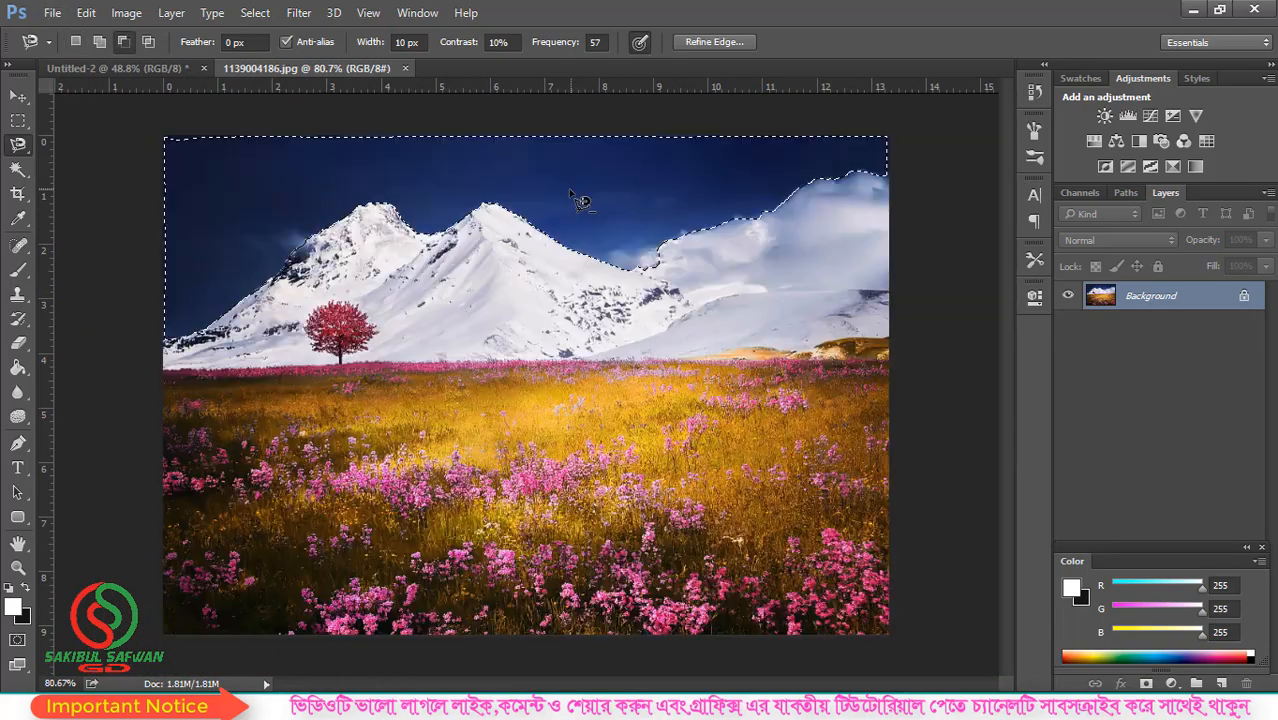
Step: Invert the sky selection so it covers the mountains, cloud and flower meadow, and activate the Move Tool
key(ctrl+d)
key(v)
key(ctrl+shift+d)
key(ctrl+shift+i)
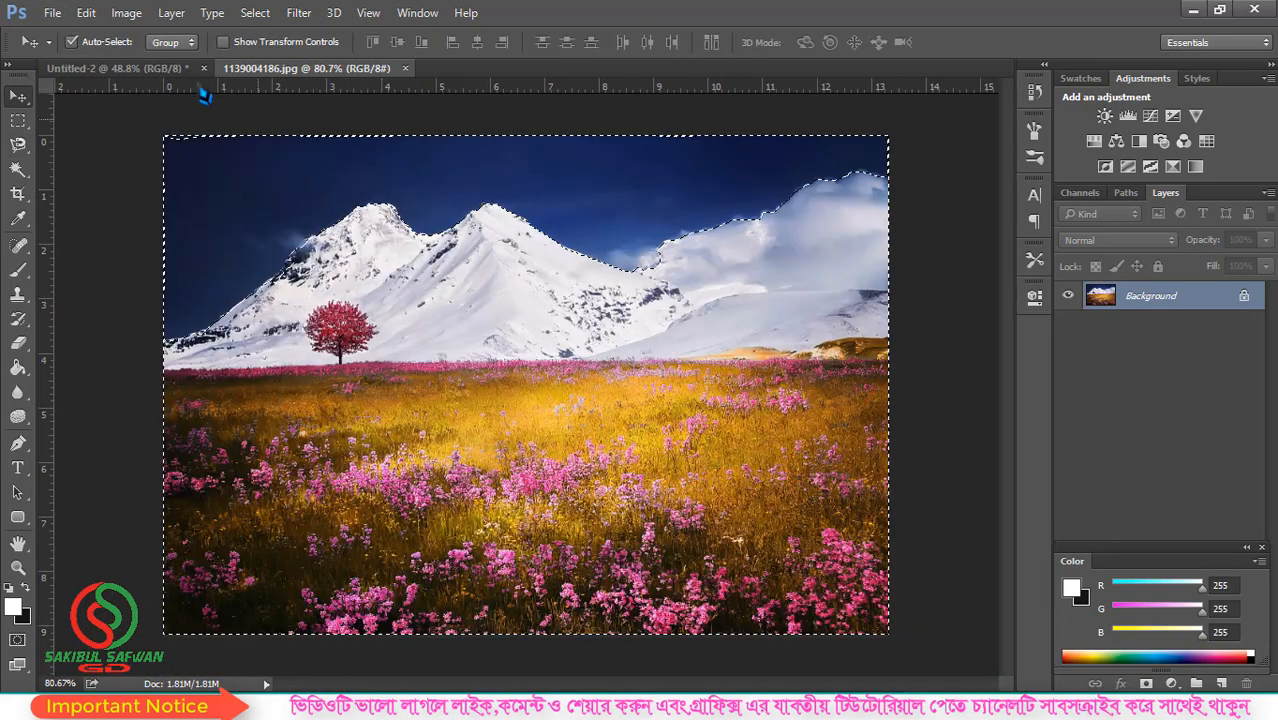
Step: Copy the selected mountains and meadow from the landscape image and paste them into Untitled-2
click(86, 12)
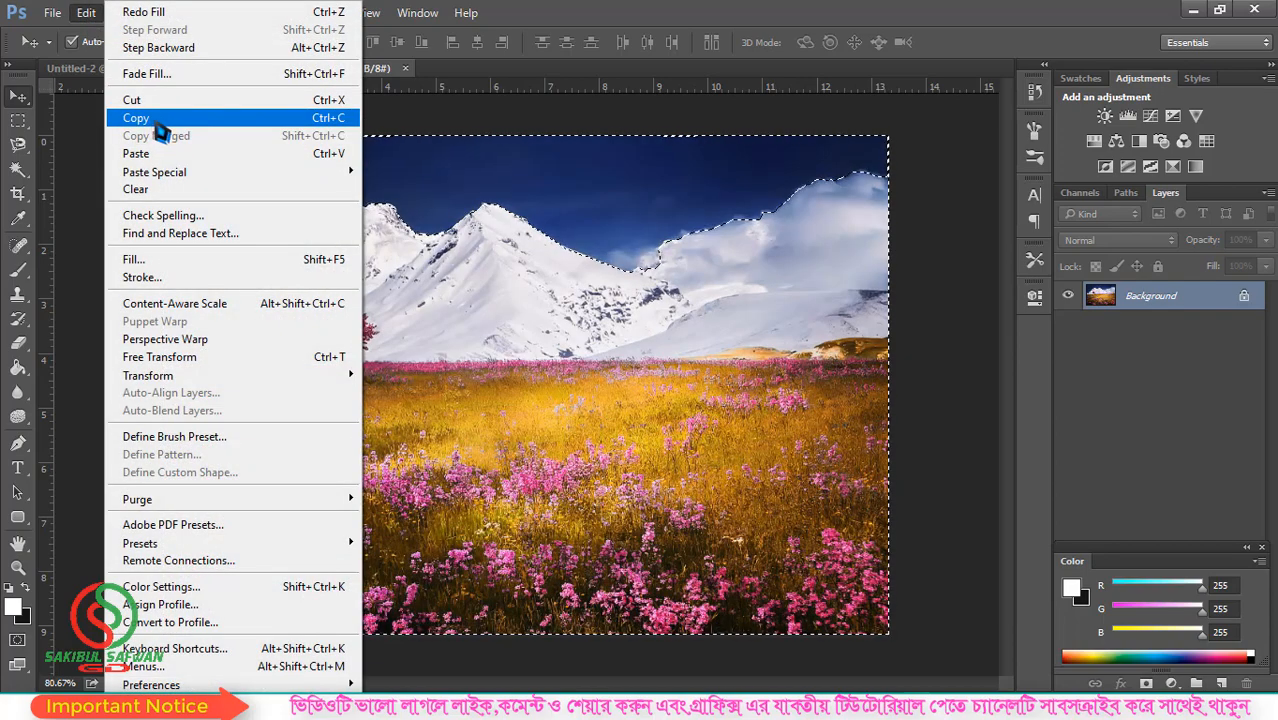
click(155, 121)
click(125, 68)
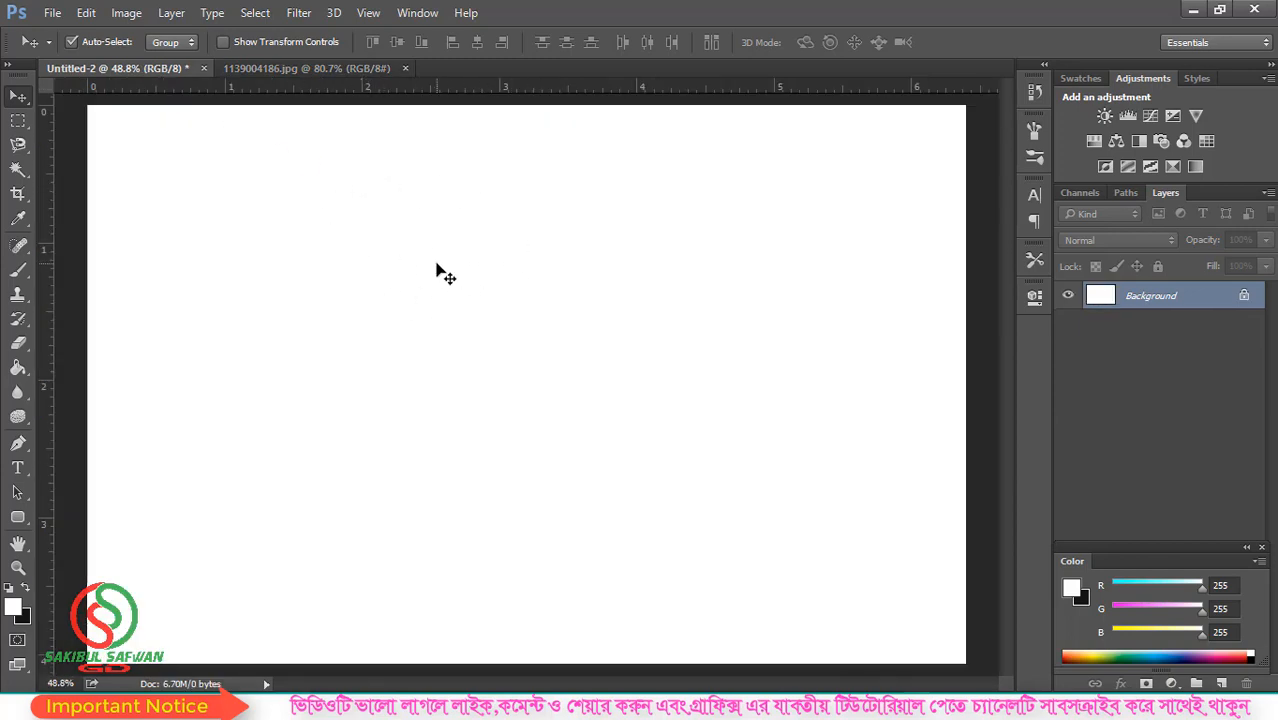
click(86, 12)
click(166, 156)
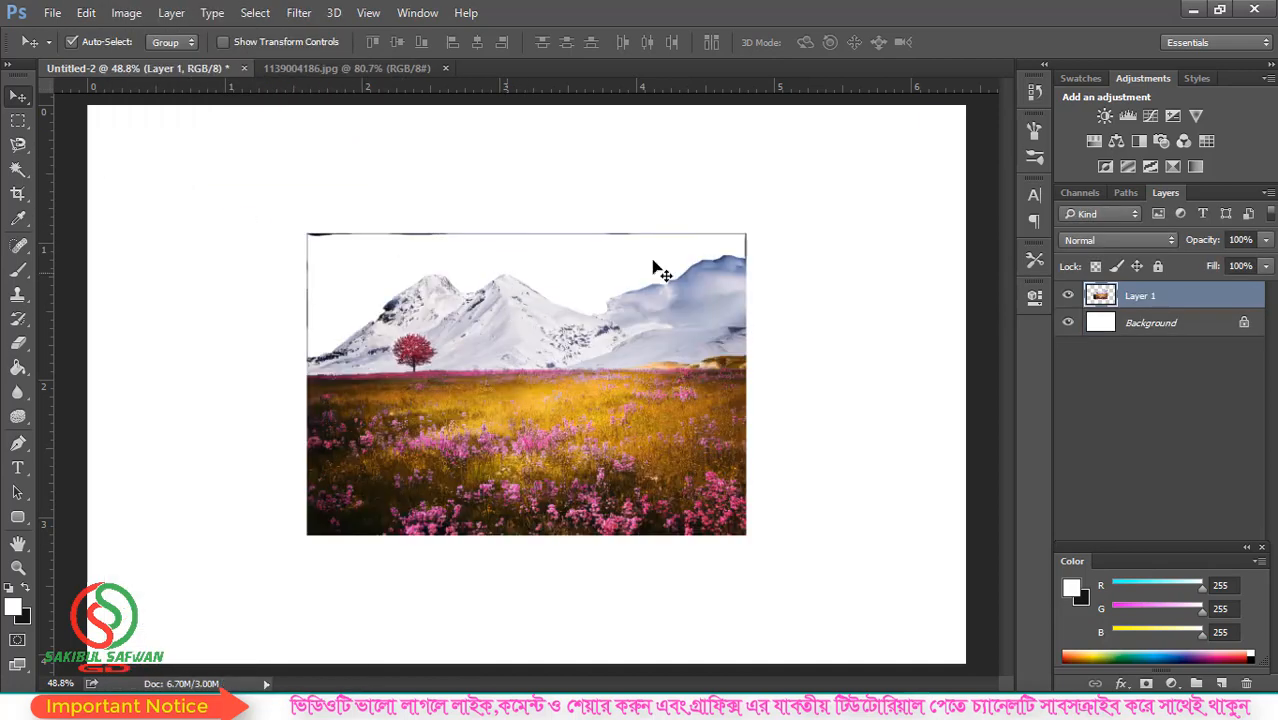
Step: Select the leftover dark border lines around the removed sky with the Lasso Tool, delete them from Layer 1, and deselect
scroll(617, 290, up, 3)
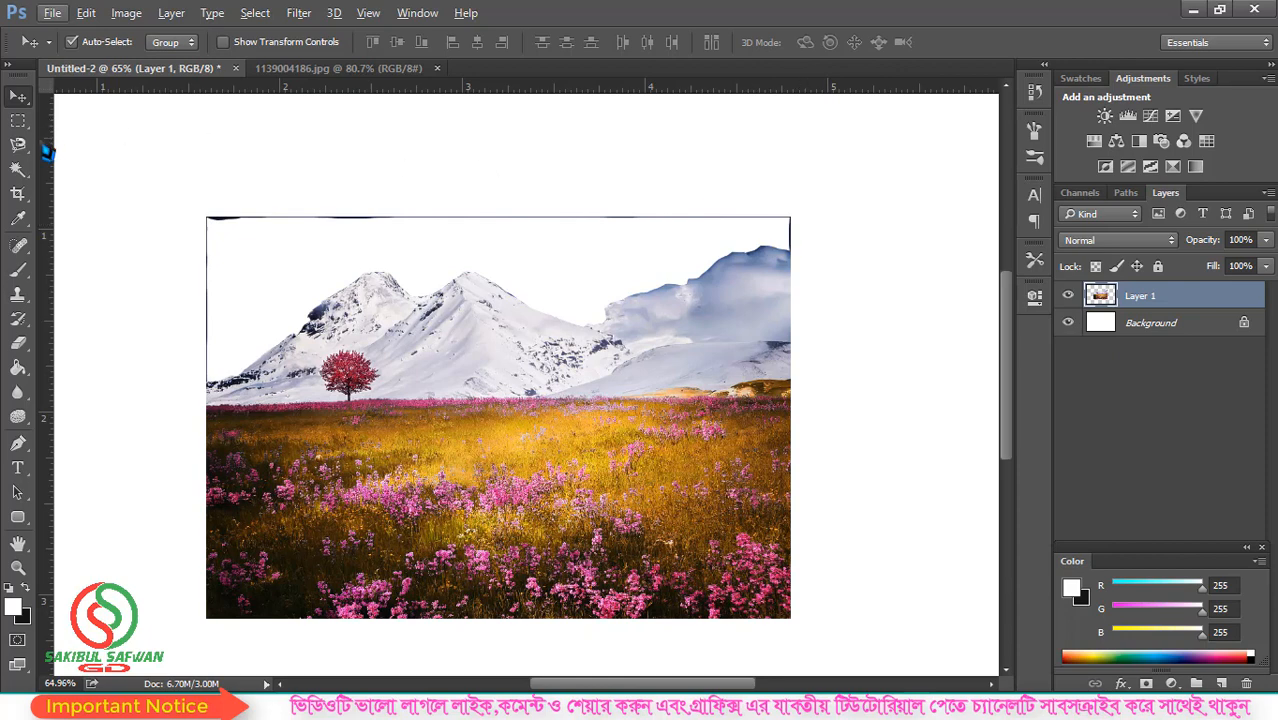
click(18, 121)
click(18, 144)
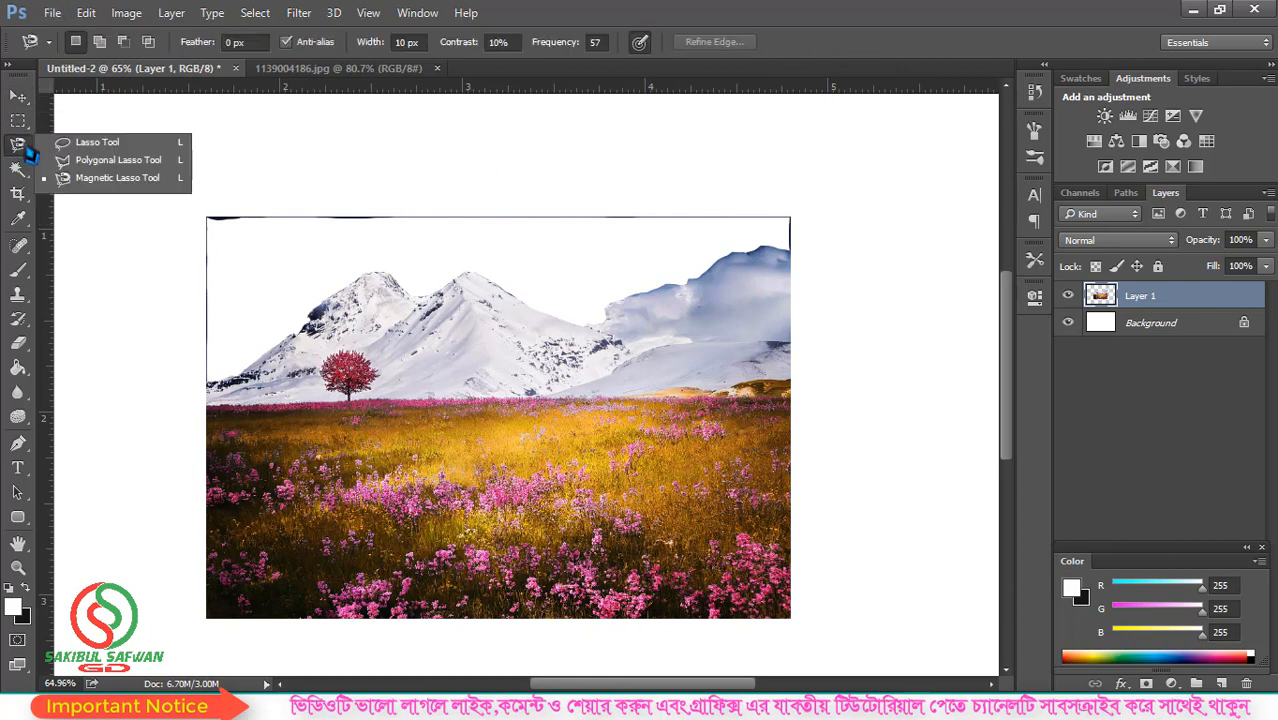
click(98, 142)
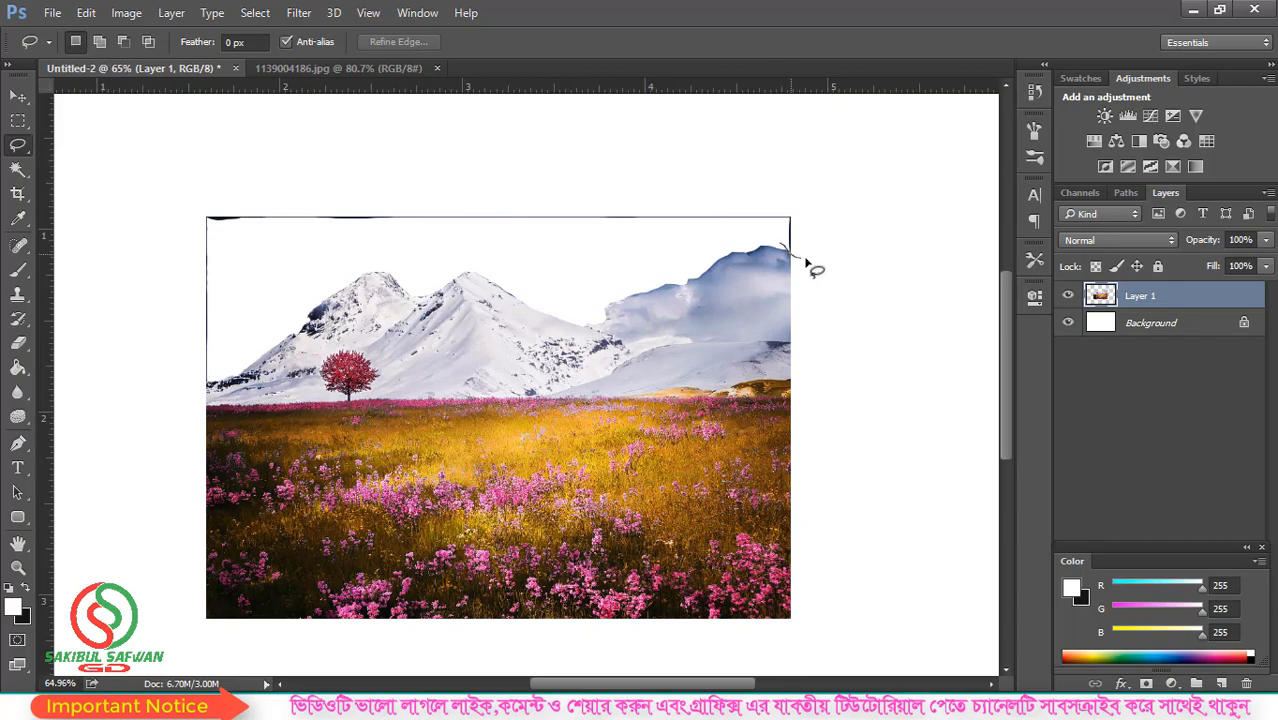
mouse_move(795, 197)
mouse_down()
mouse_move(310, 185)
mouse_move(148, 239)
mouse_move(196, 385)
mouse_move(353, 278)
mouse_up()
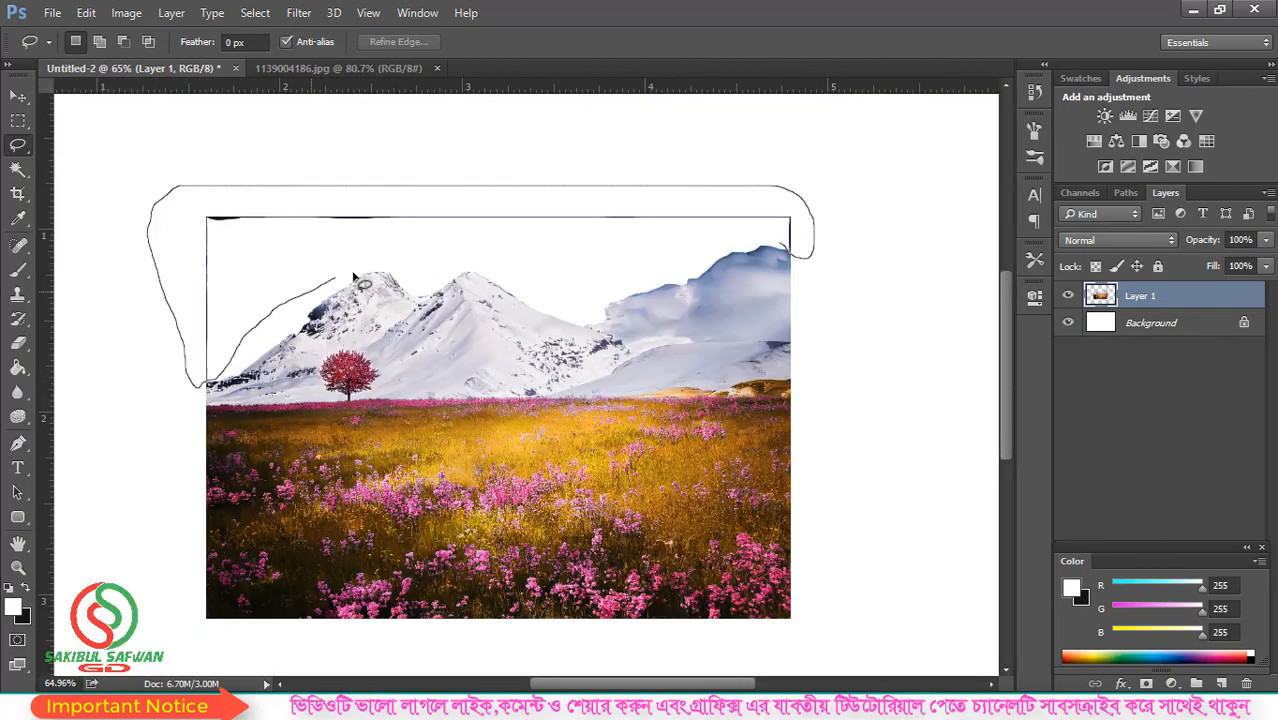
mouse_move(649, 260)
mouse_down()
mouse_move(776, 238)
mouse_move(785, 252)
mouse_up()
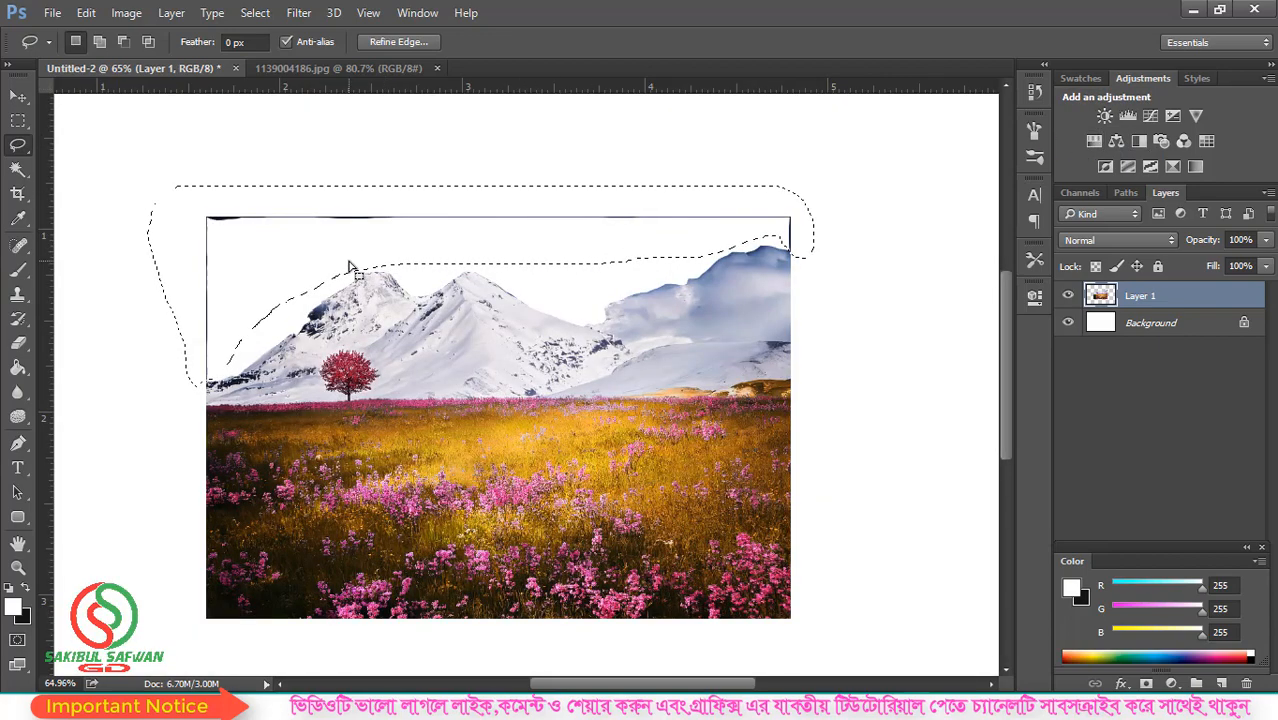
key(Delete)
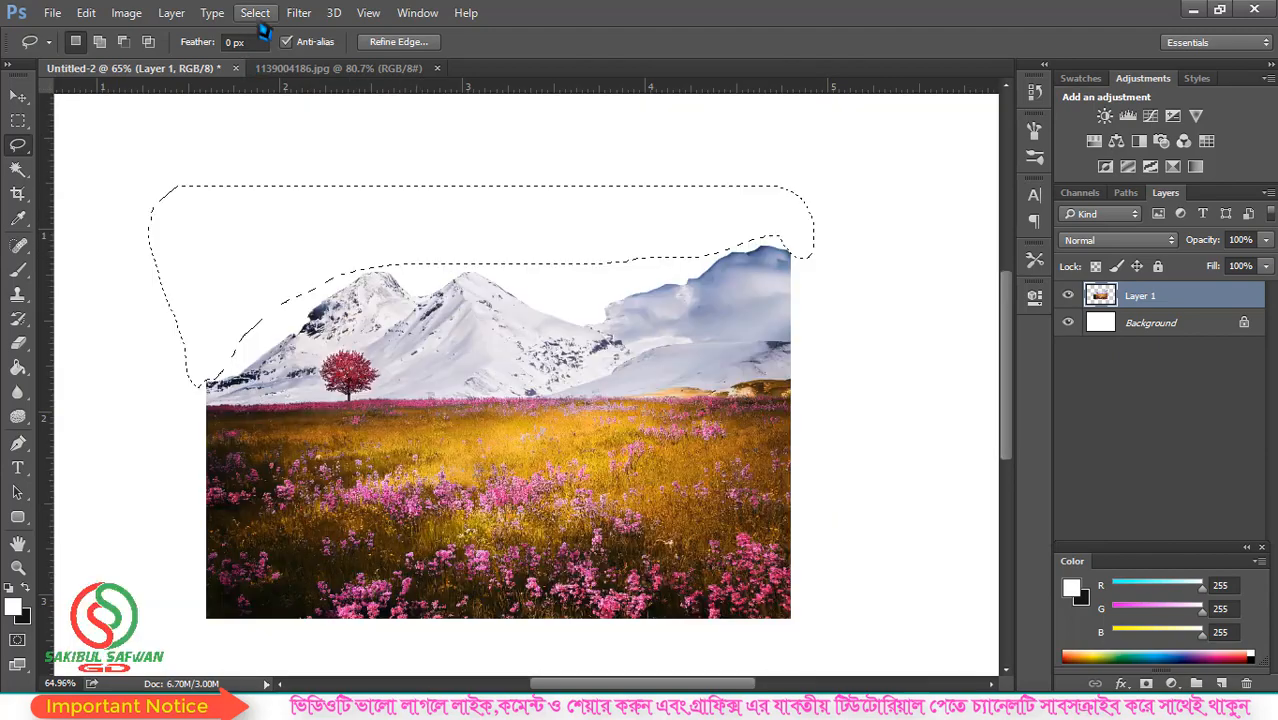
click(256, 13)
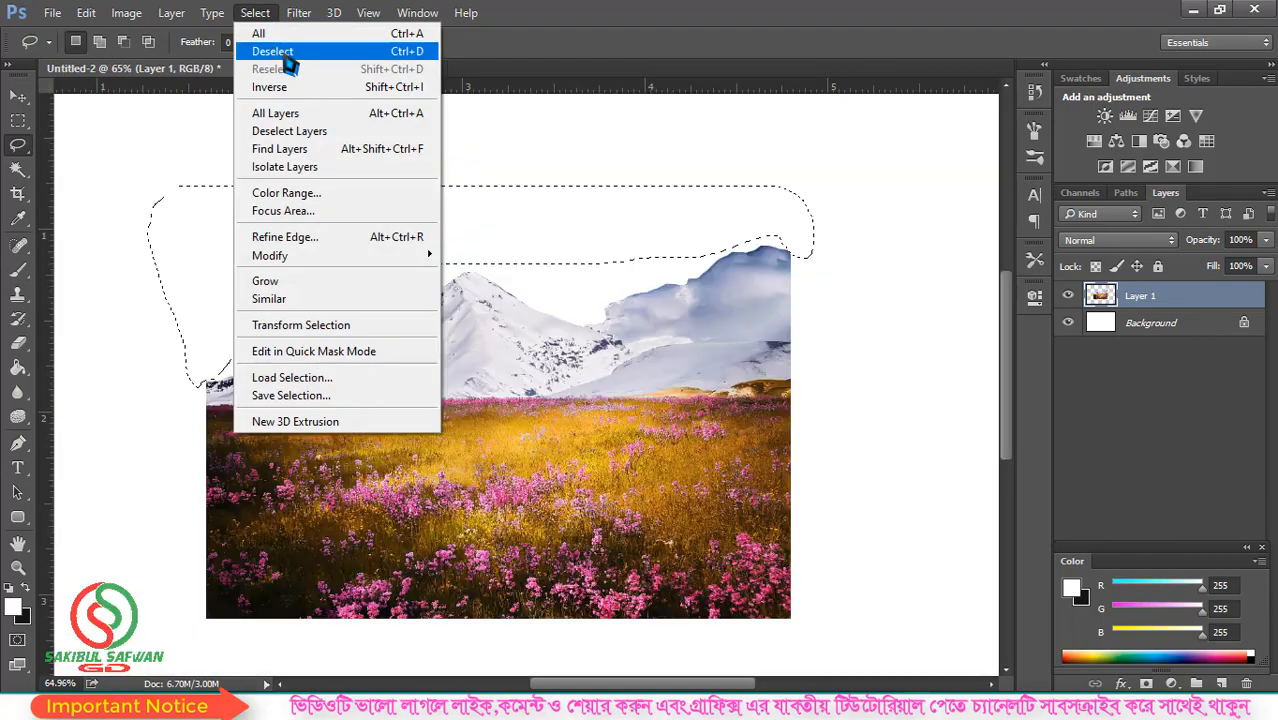
click(285, 55)
scroll(601, 272, down, 3)
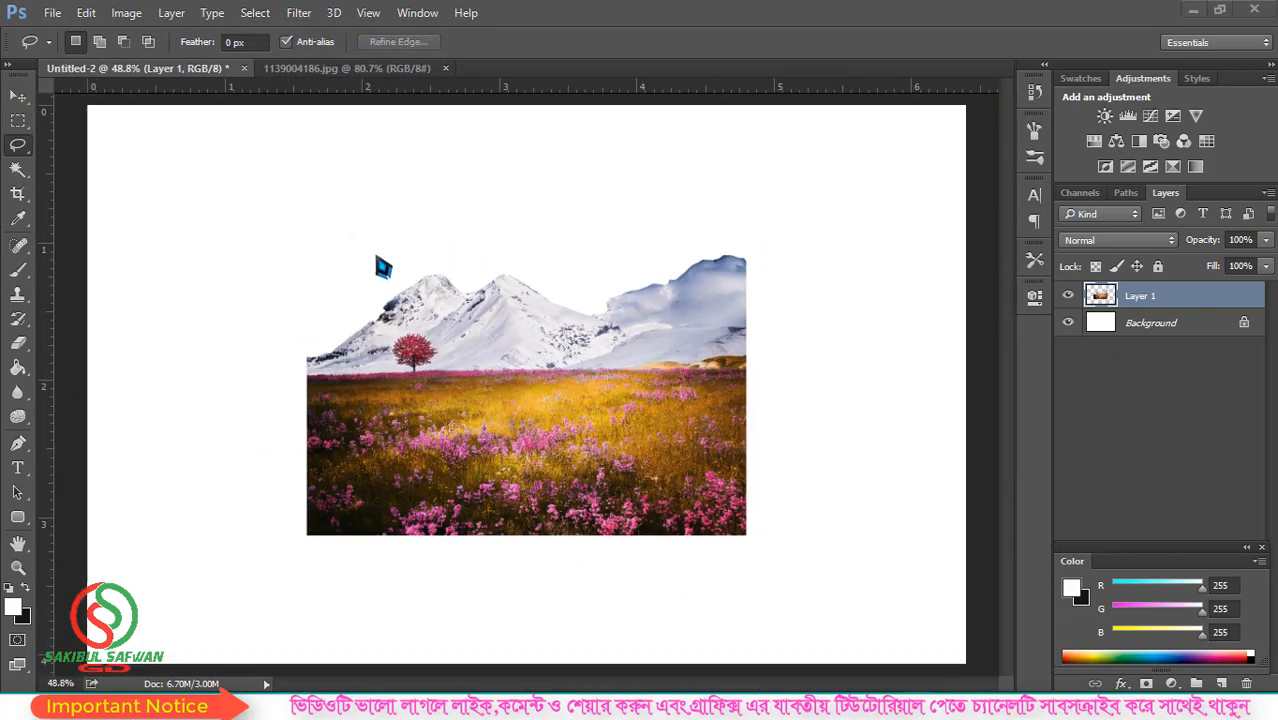
click(24, 123)
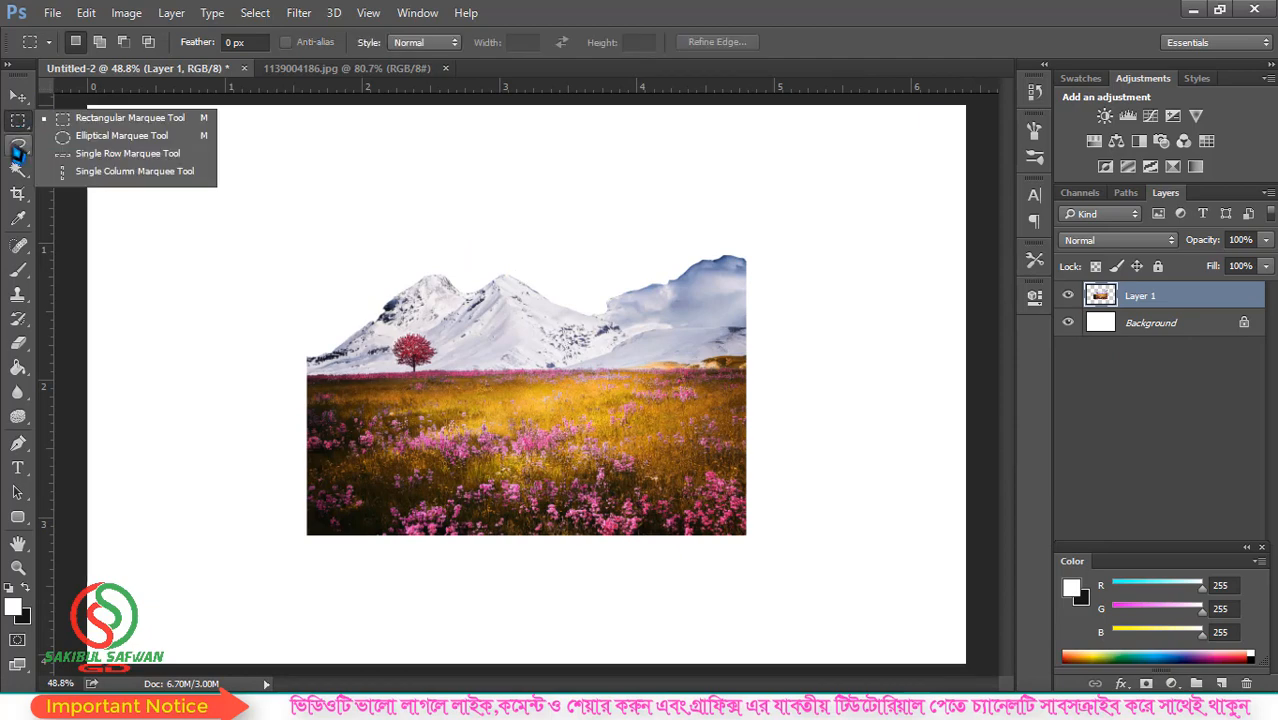
click(18, 148)
click(24, 123)
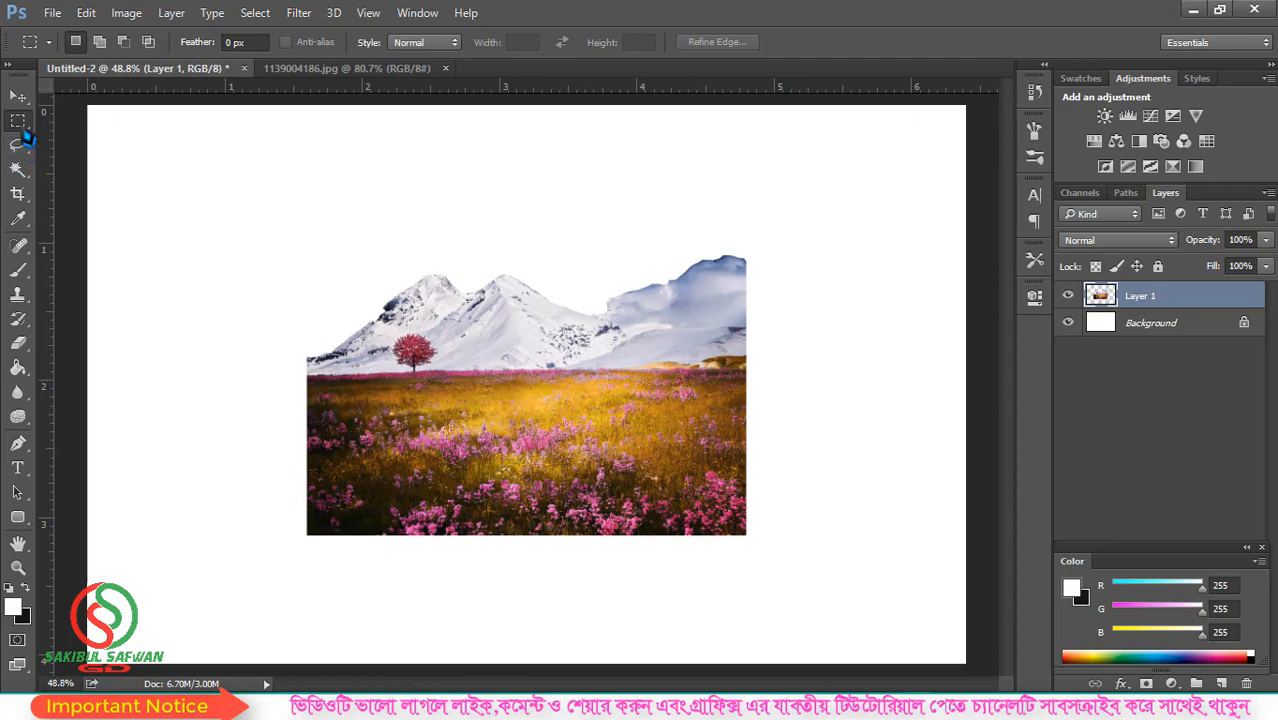
click(22, 171)
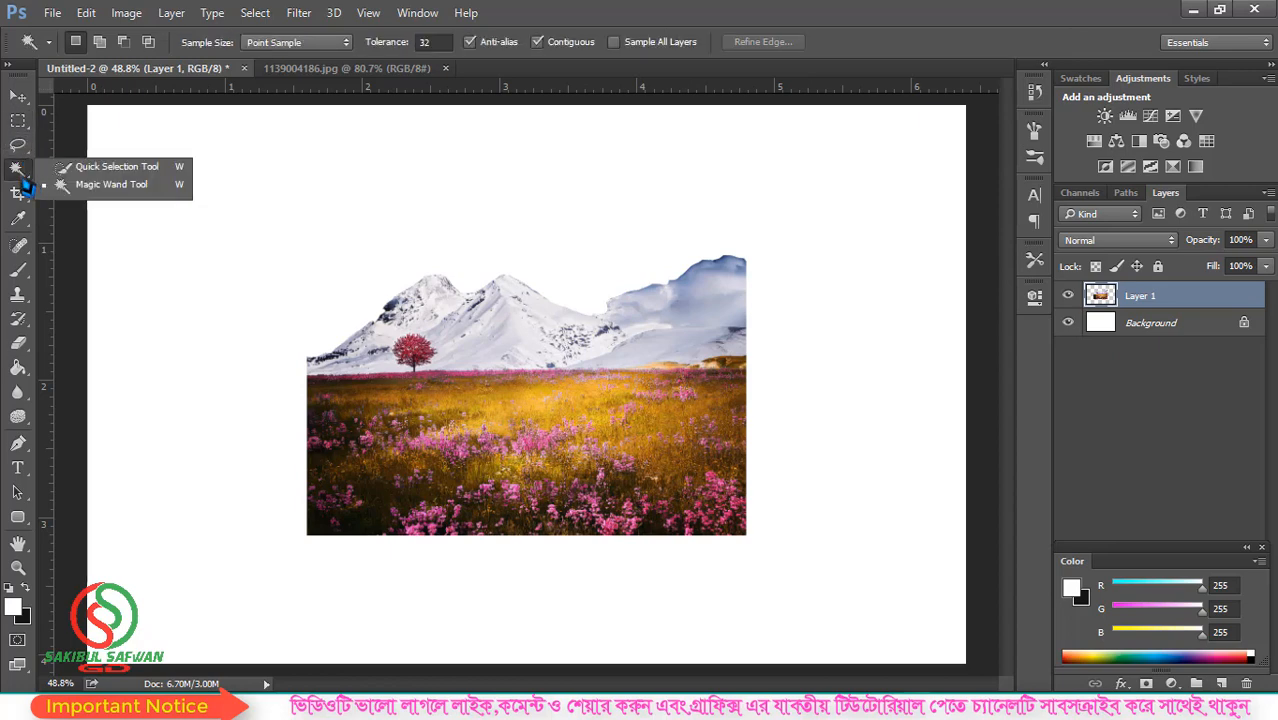
Step: Activate the Move Tool and deselect Layer 1
click(18, 96)
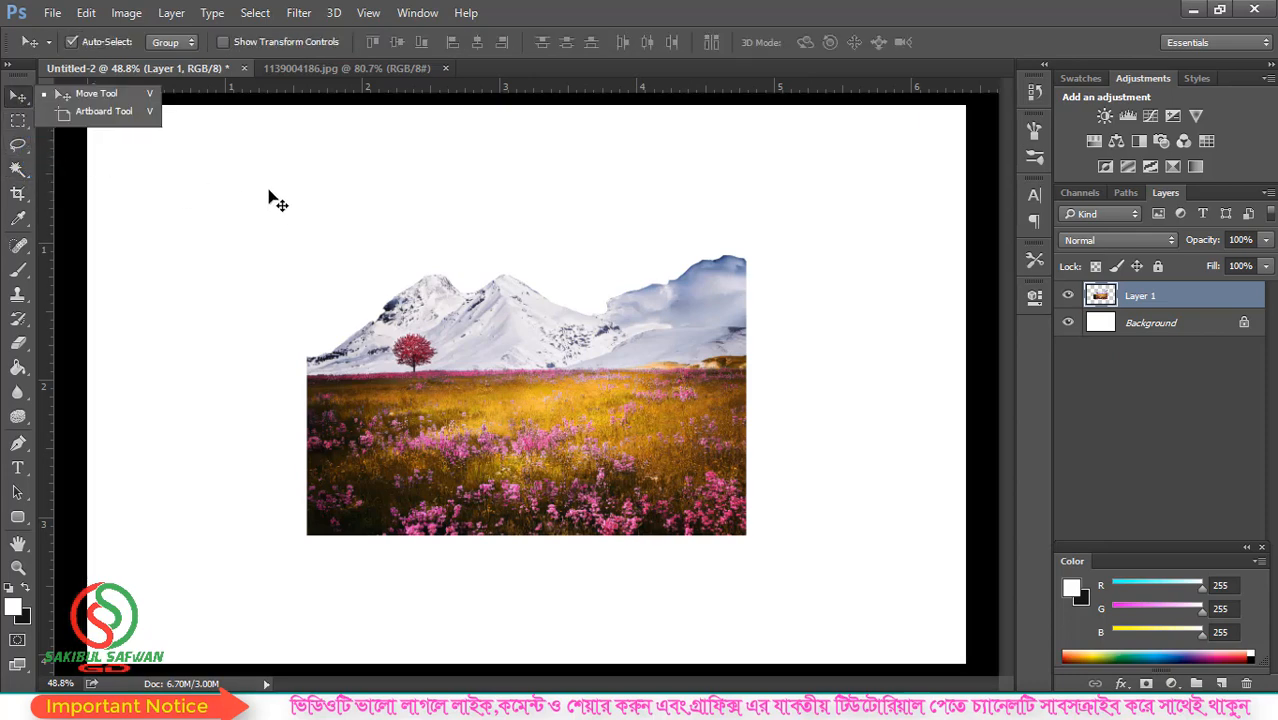
click(390, 187)
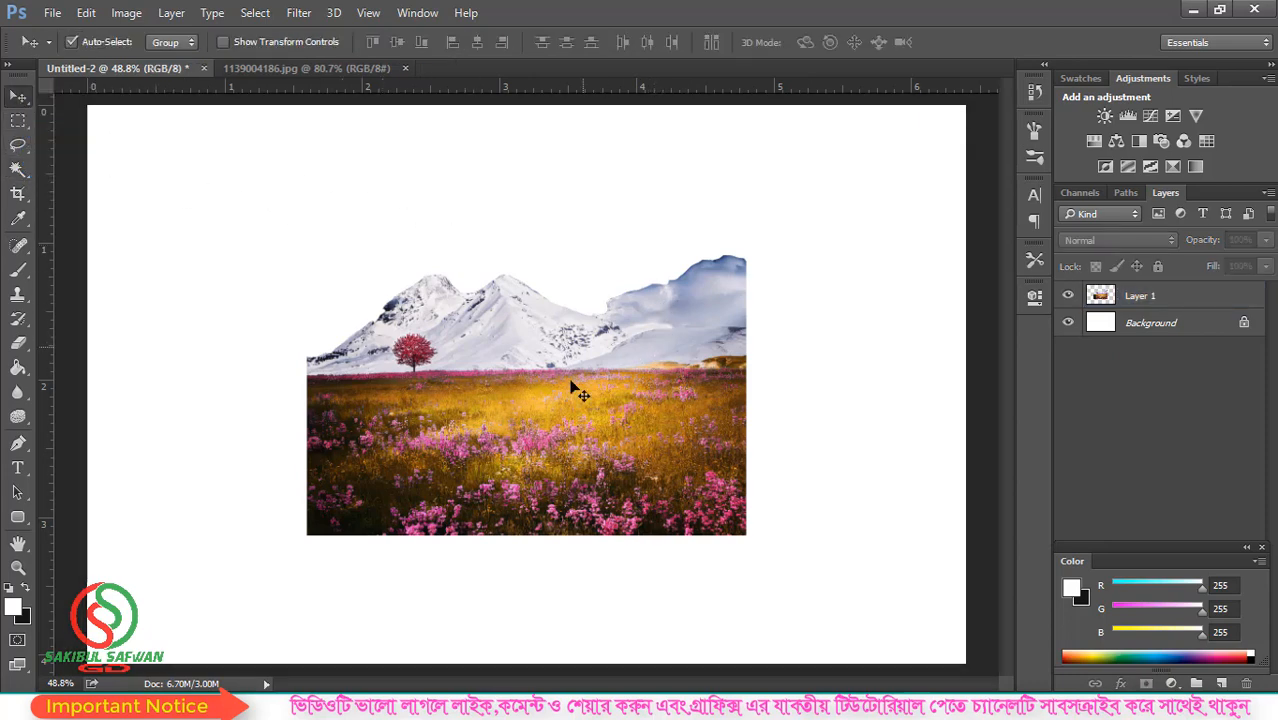